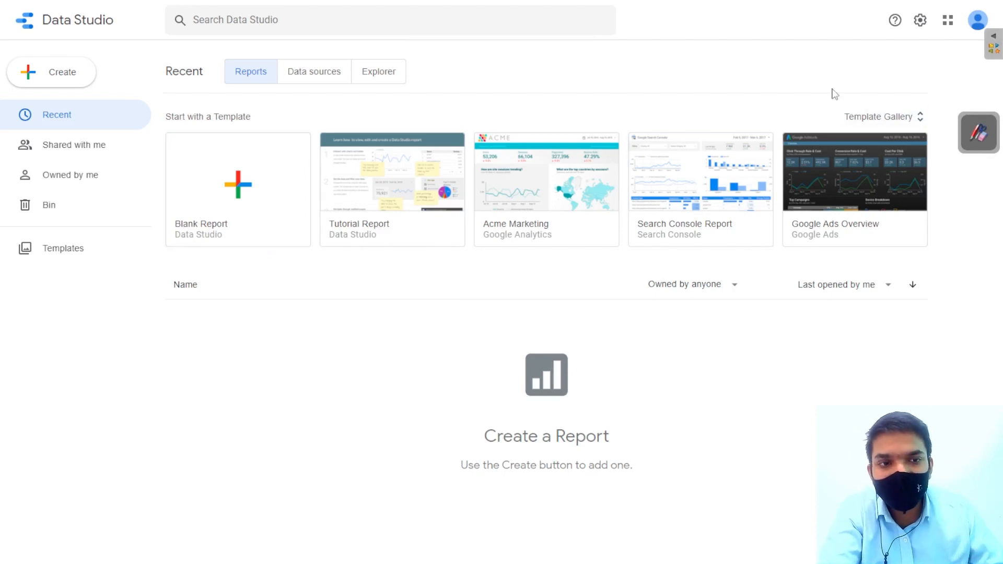
Step: Preview the Ecommerce PPC template from the template gallery and look over its dashboard with the date range set to Today
left_click(884, 116)
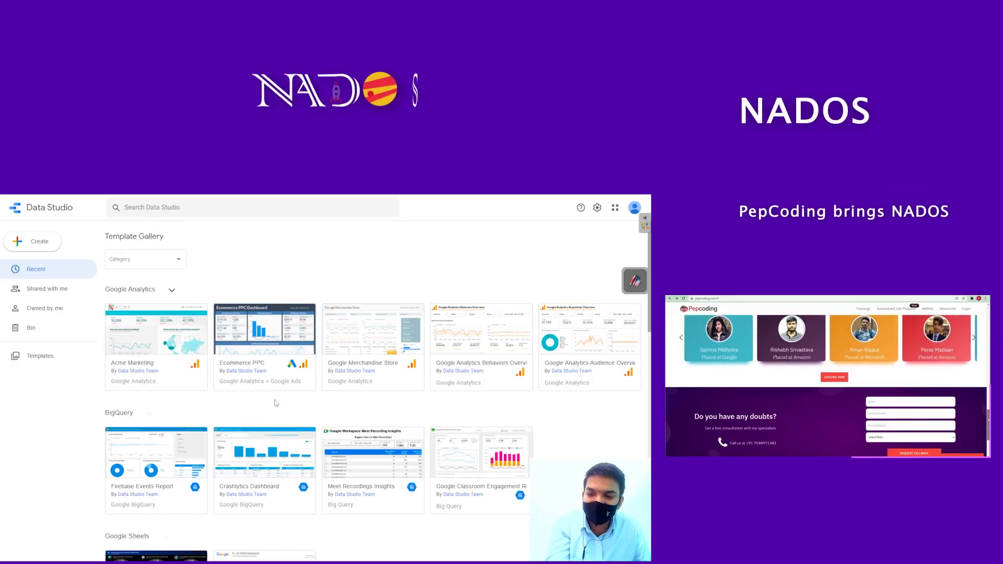
left_click(199, 387)
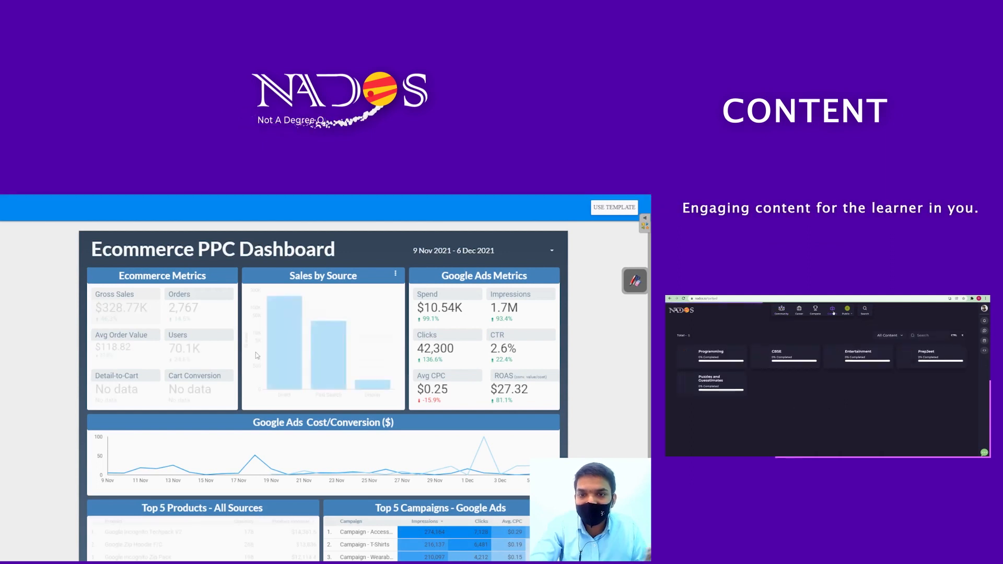
left_click(462, 253)
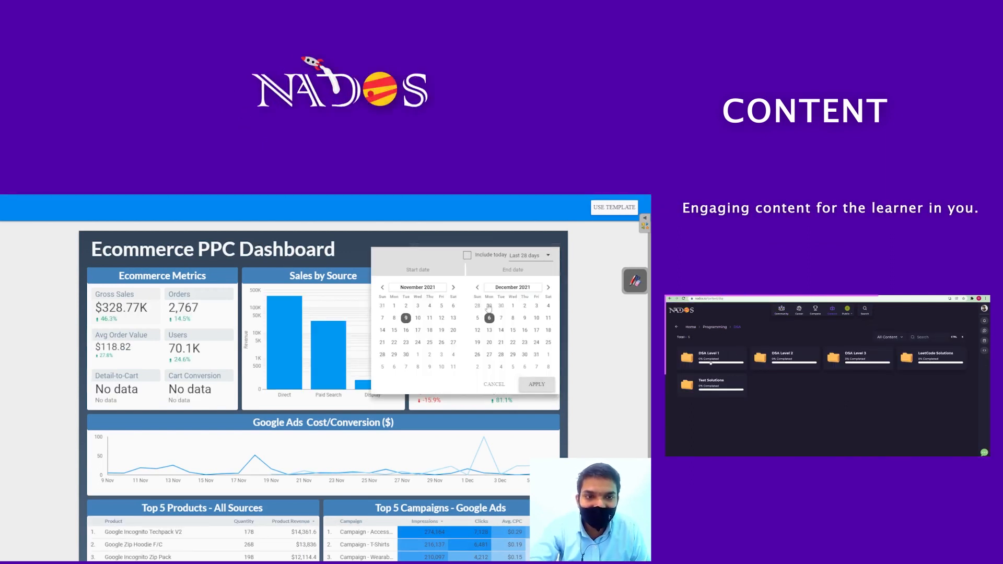
left_click(548, 258)
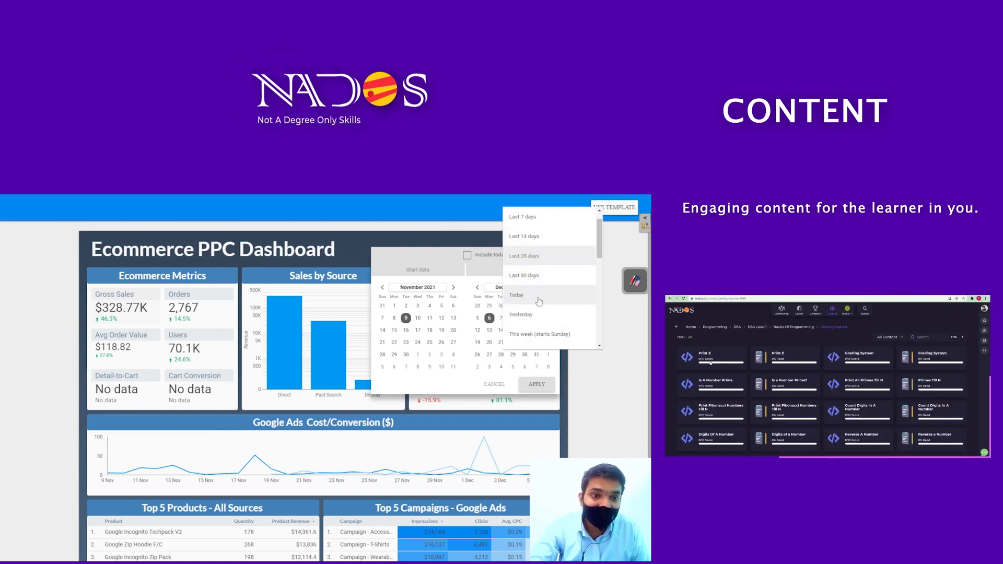
left_click(532, 296)
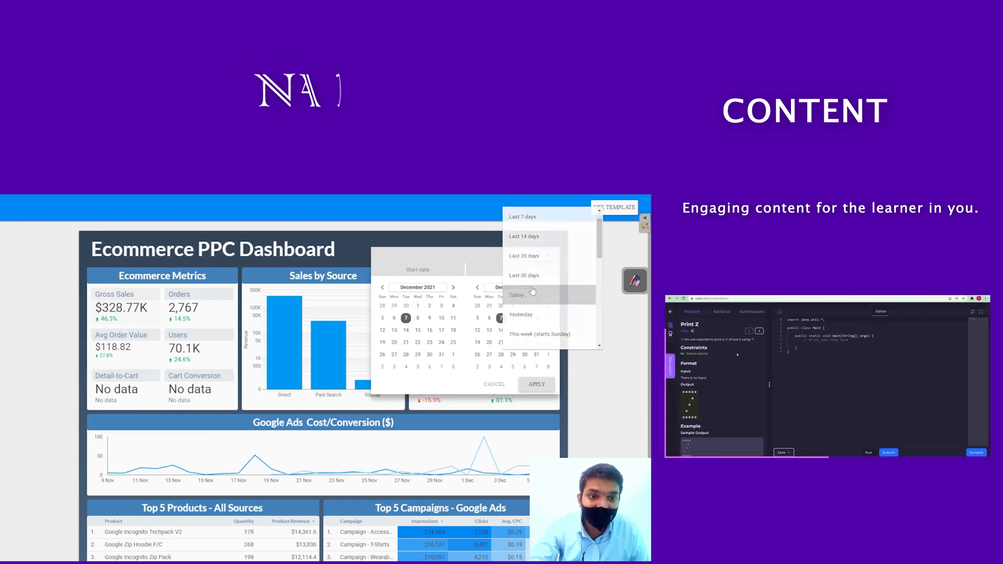
left_click(538, 386)
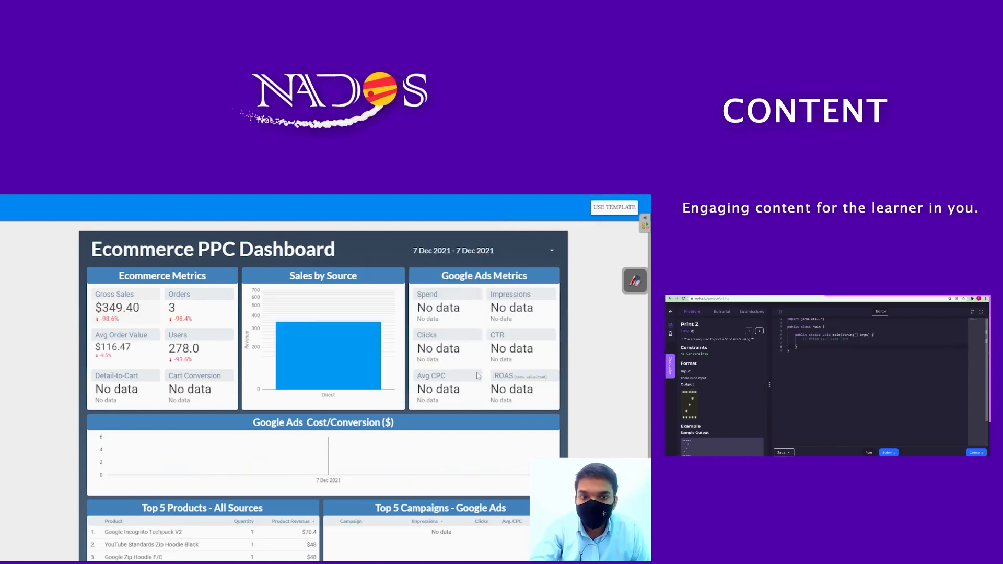
scroll(381, 356, "down", 1)
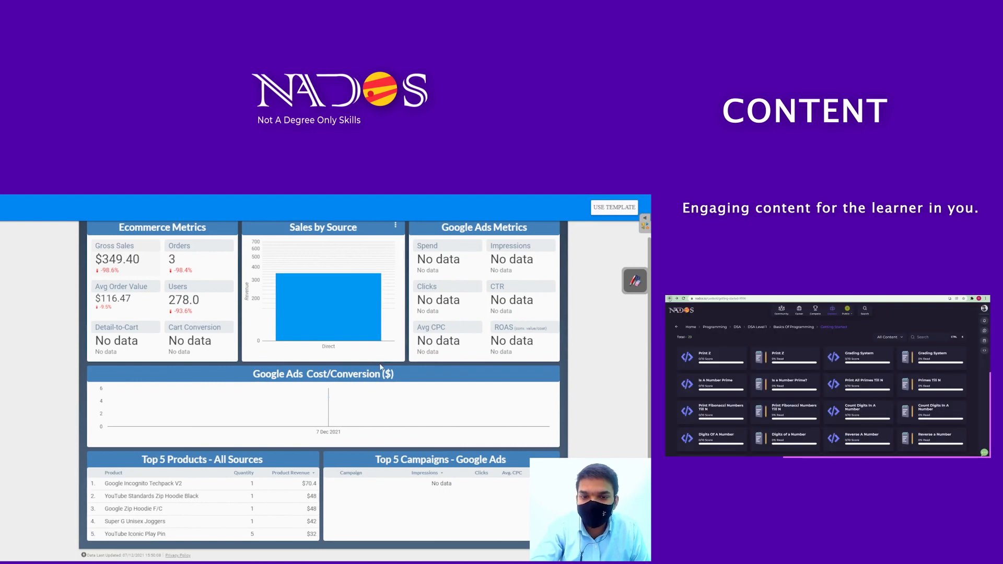
scroll(432, 256, "up", 1)
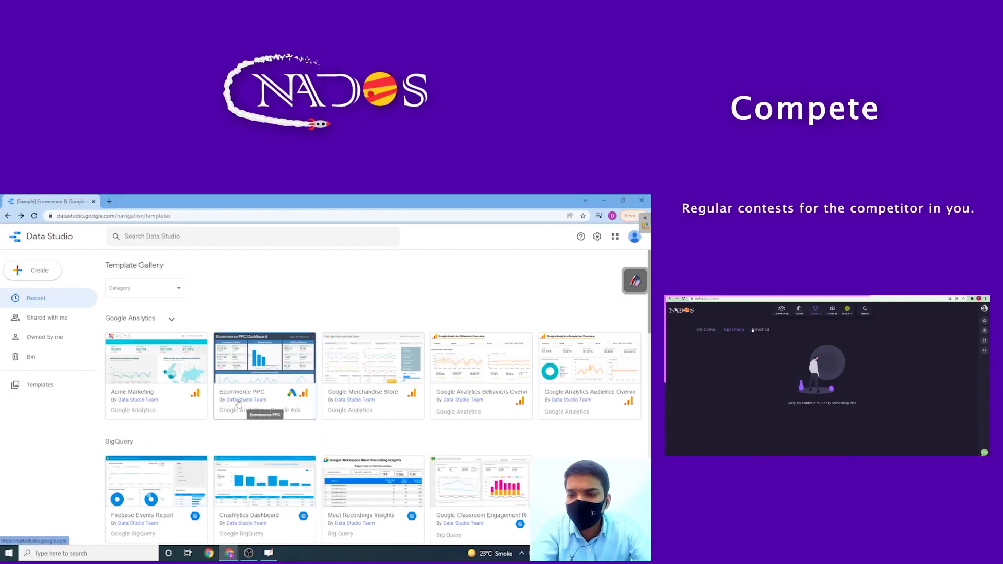
Step: Preview the World Population Data template in the Google Sheets section, look over its charts, and return to the gallery
scroll(194, 379, "down", 1)
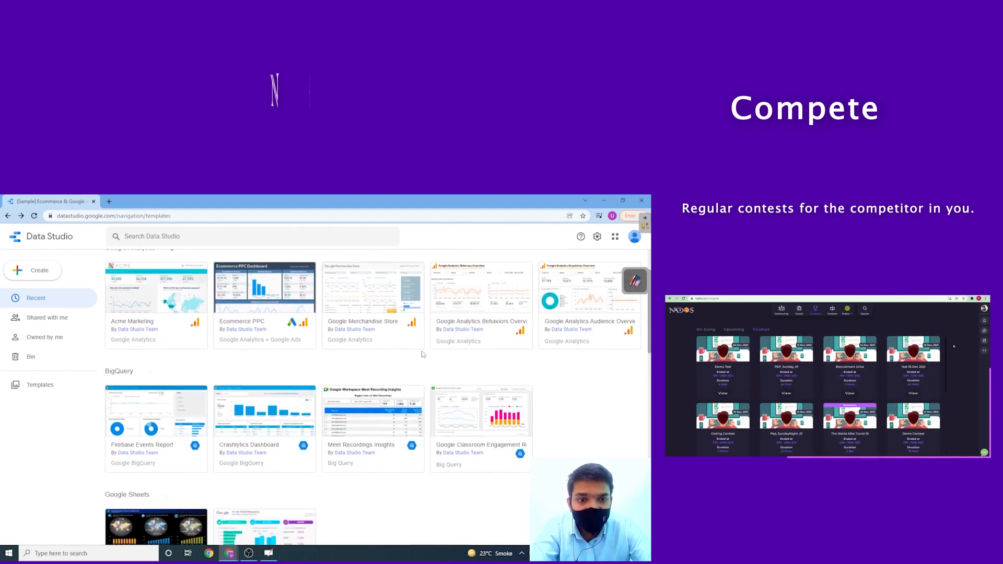
scroll(457, 366, "down", 1)
scroll(457, 366, "down", 2)
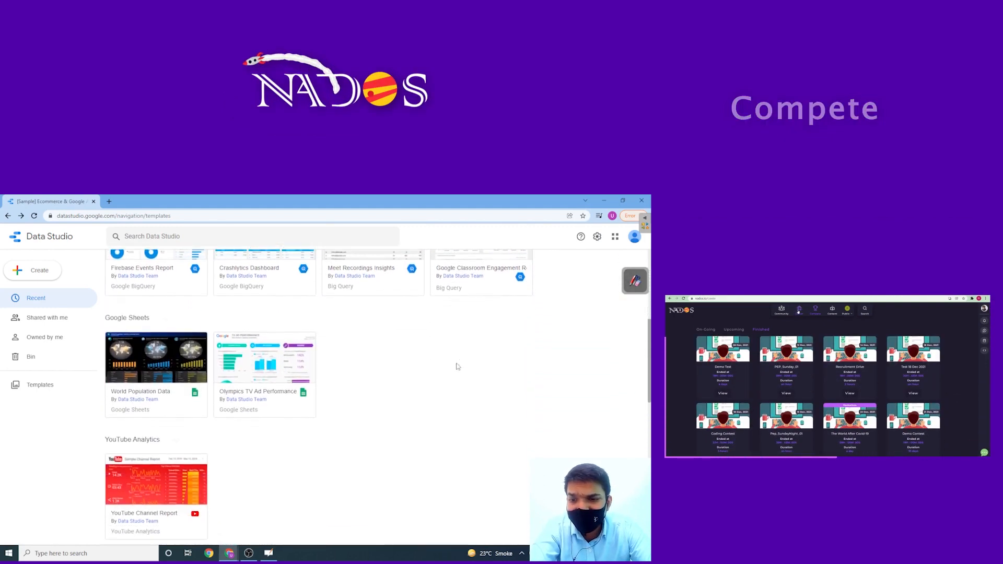
left_click(159, 347)
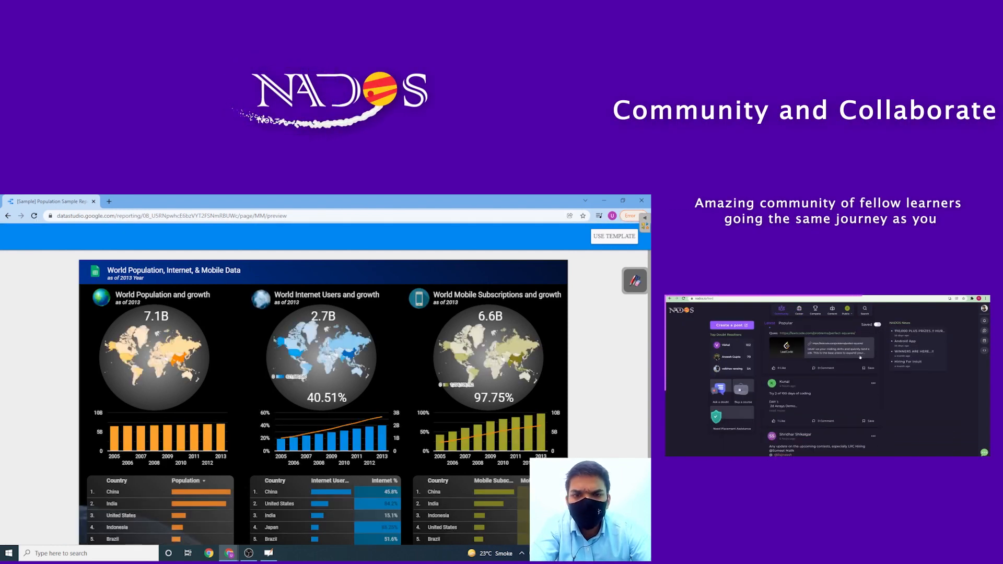
scroll(413, 360, "down", 2)
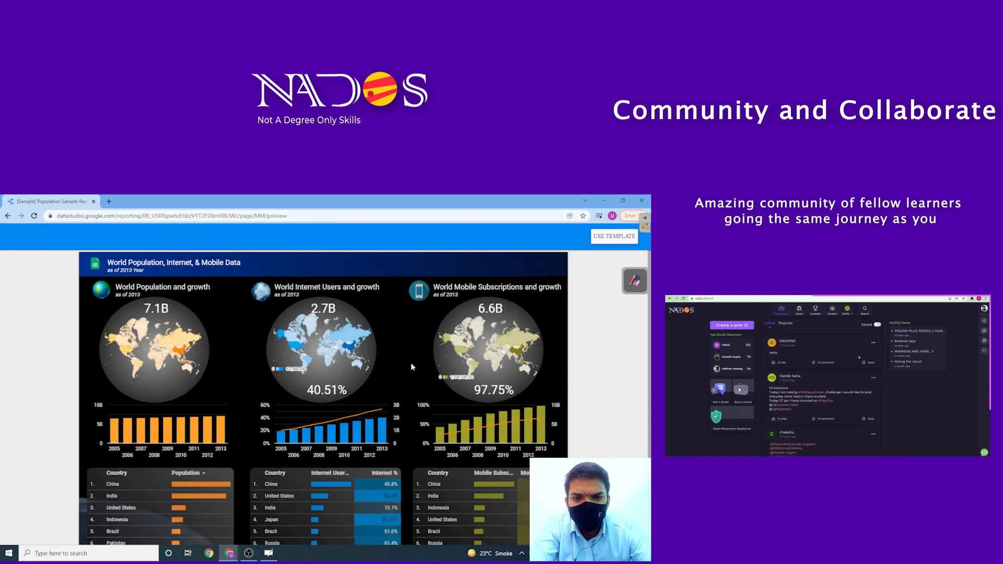
scroll(410, 362, "up", 3)
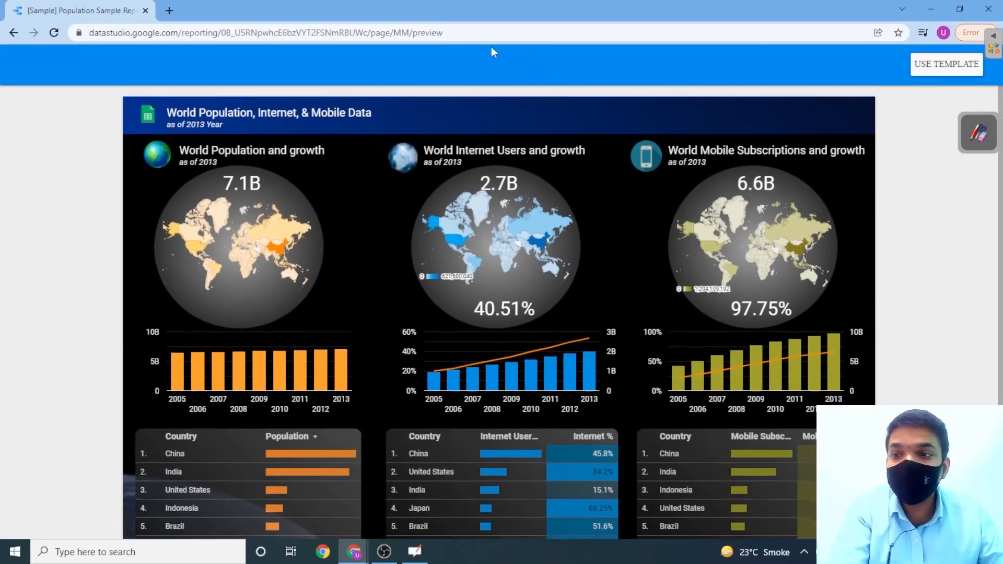
left_click(12, 33)
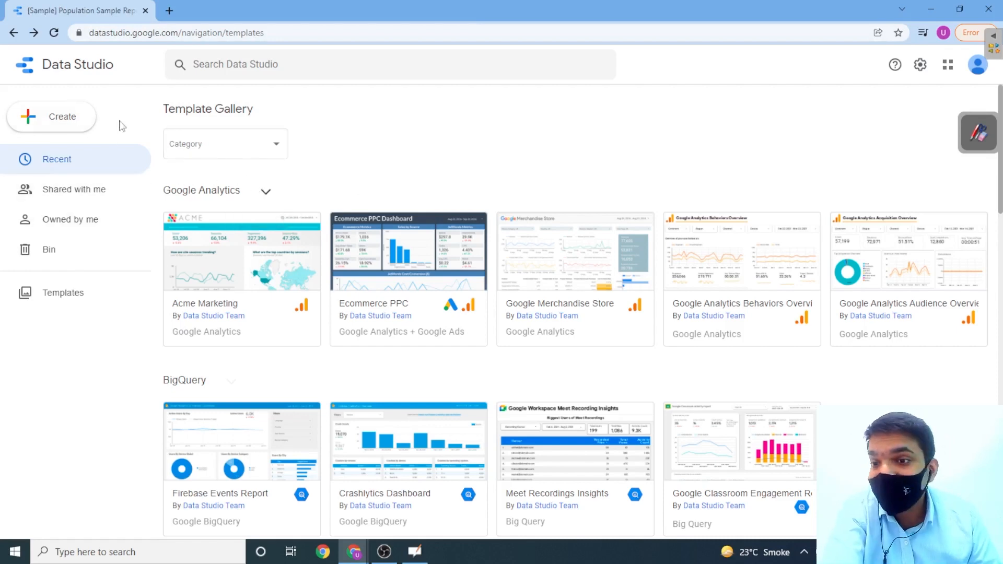
Step: Start creating a new report and choose India as the country in the account setup
left_click(65, 126)
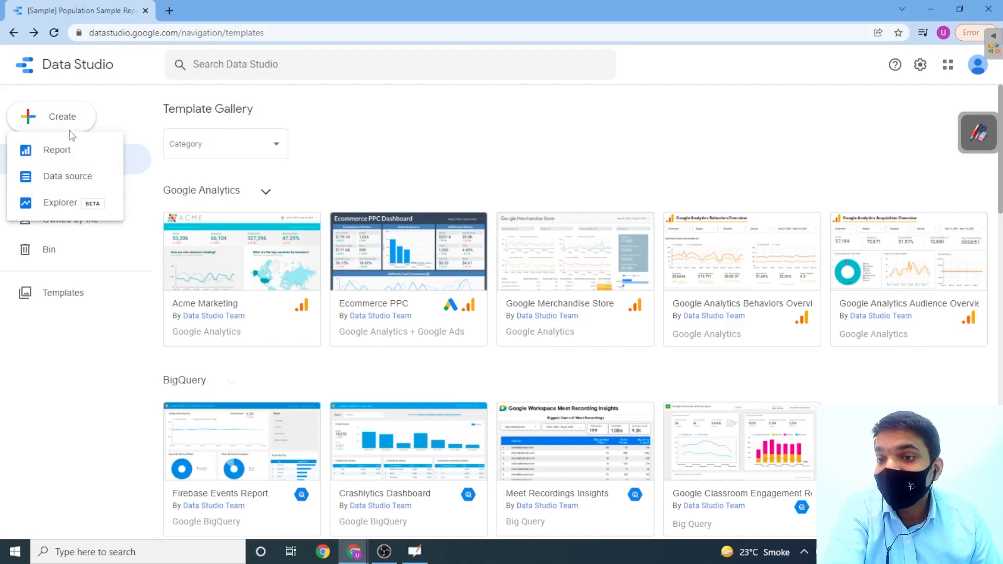
left_click(93, 158)
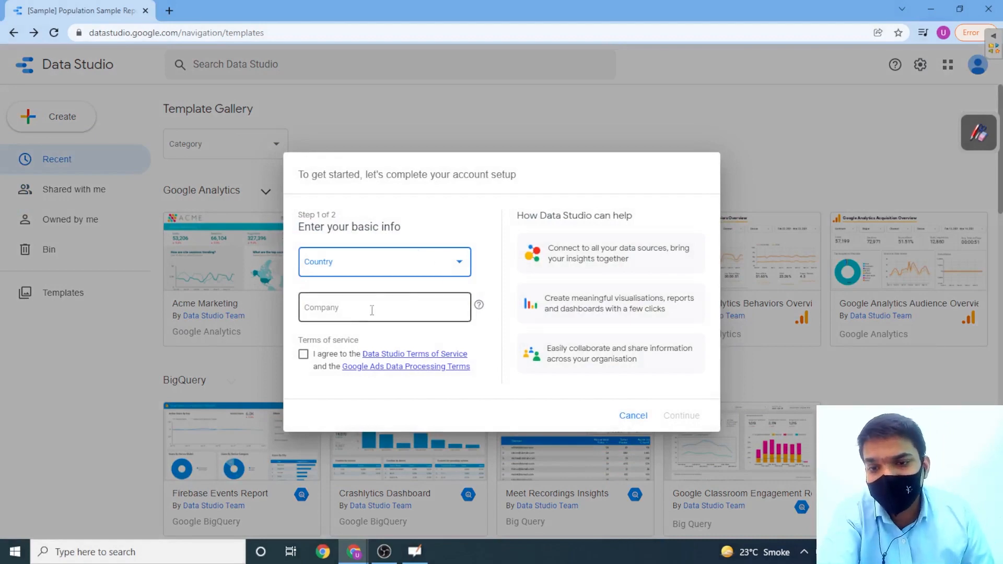
left_click(415, 267)
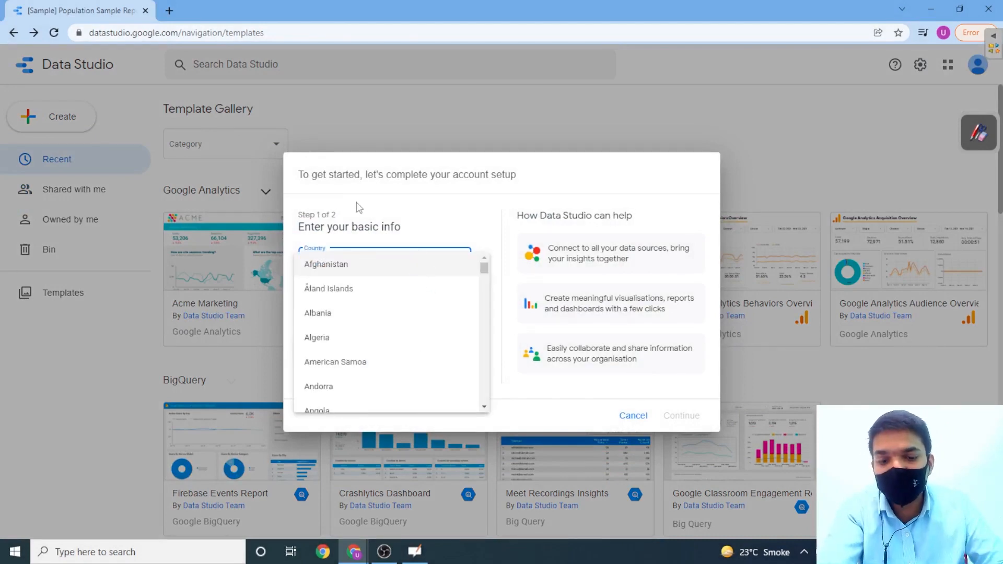
key("i")
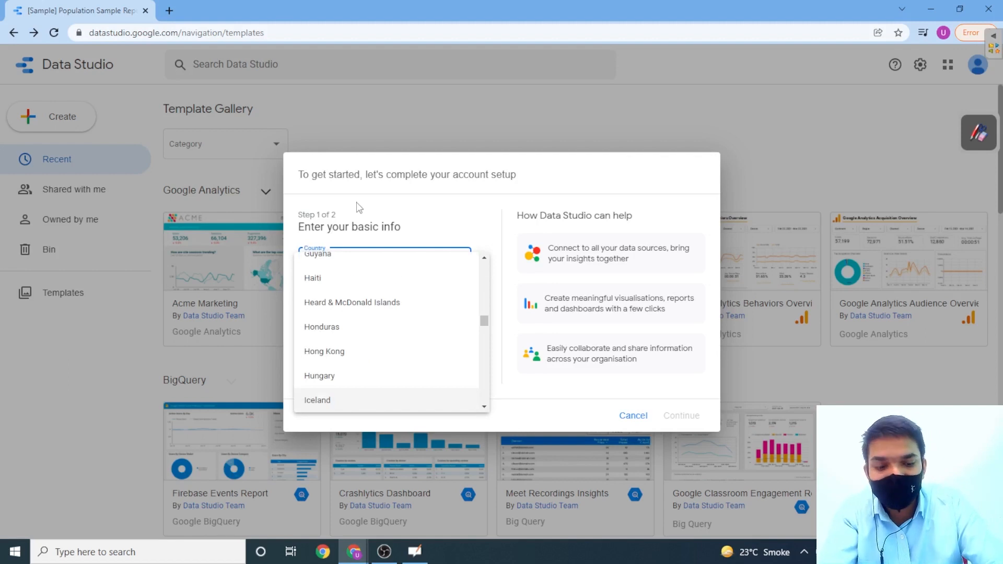
key("Down")
key("Down")
key("Down")
key("Down")
key("Down")
key("Down")
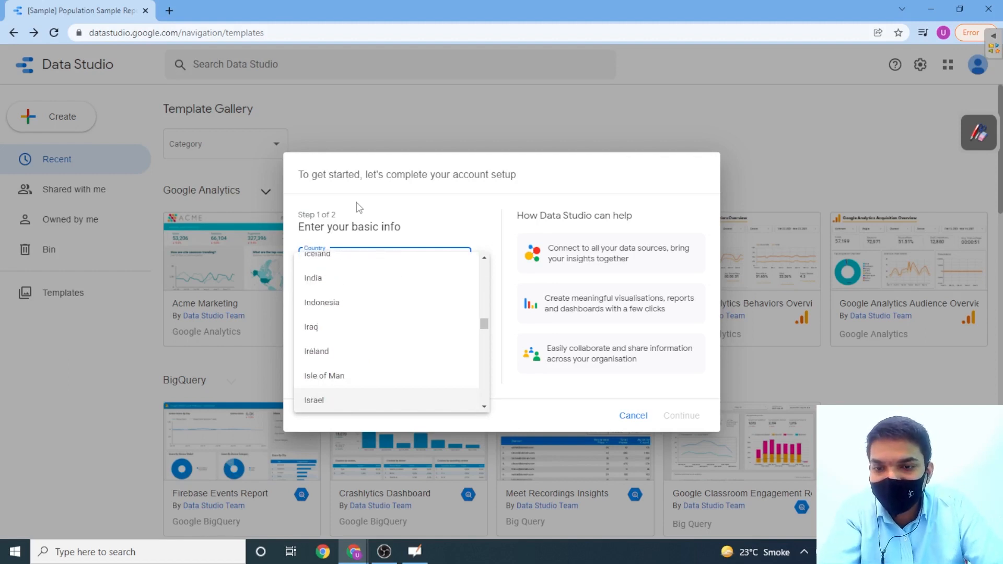
left_click(316, 278)
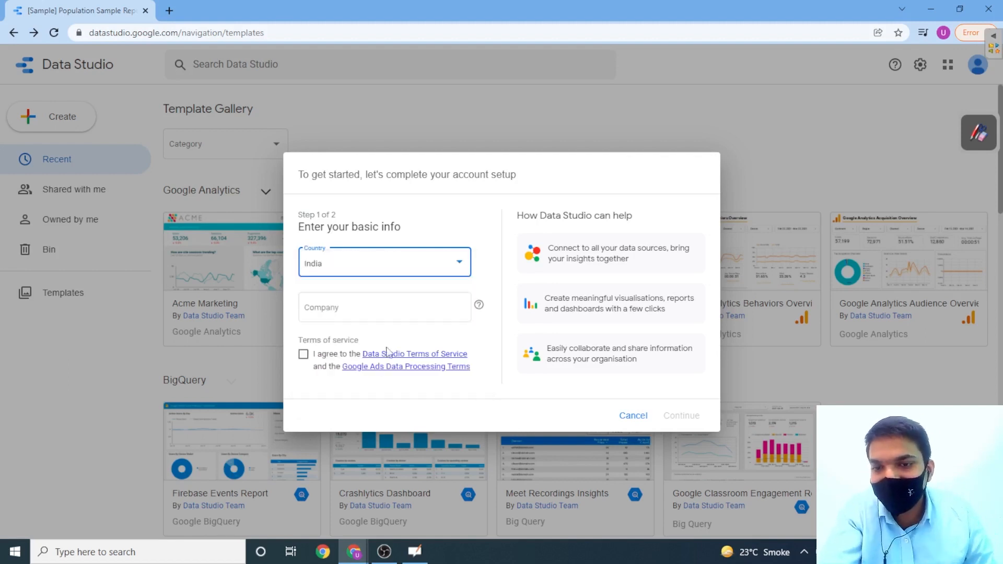
Step: Agree to the terms of service with the company left blank and continue to the email preferences
left_click(376, 308)
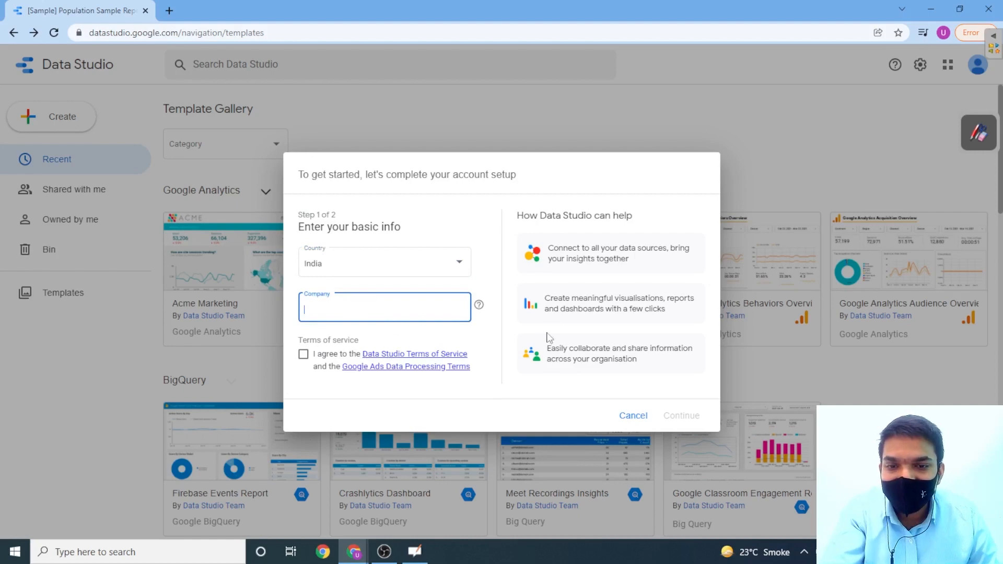
left_click(311, 358)
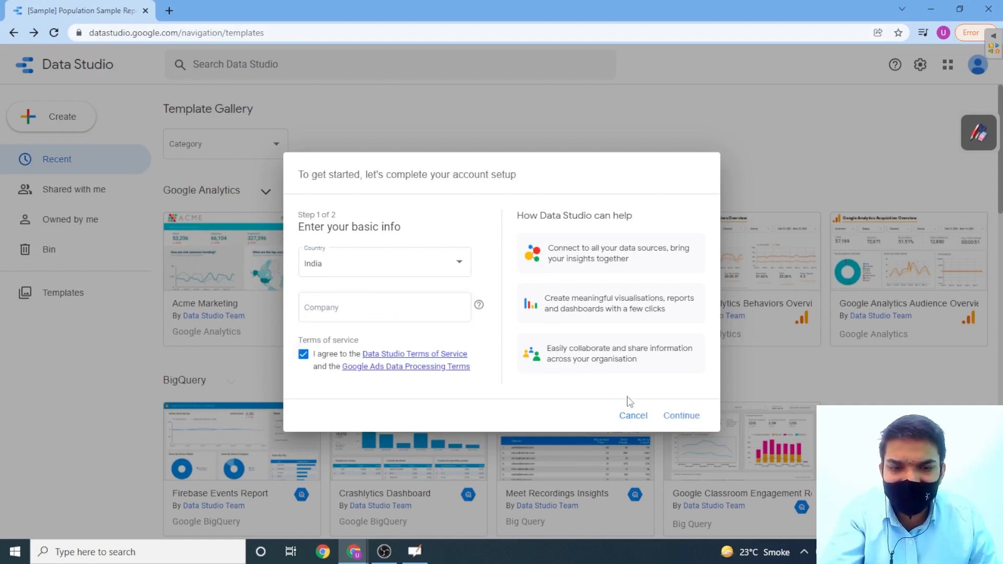
left_click(680, 415)
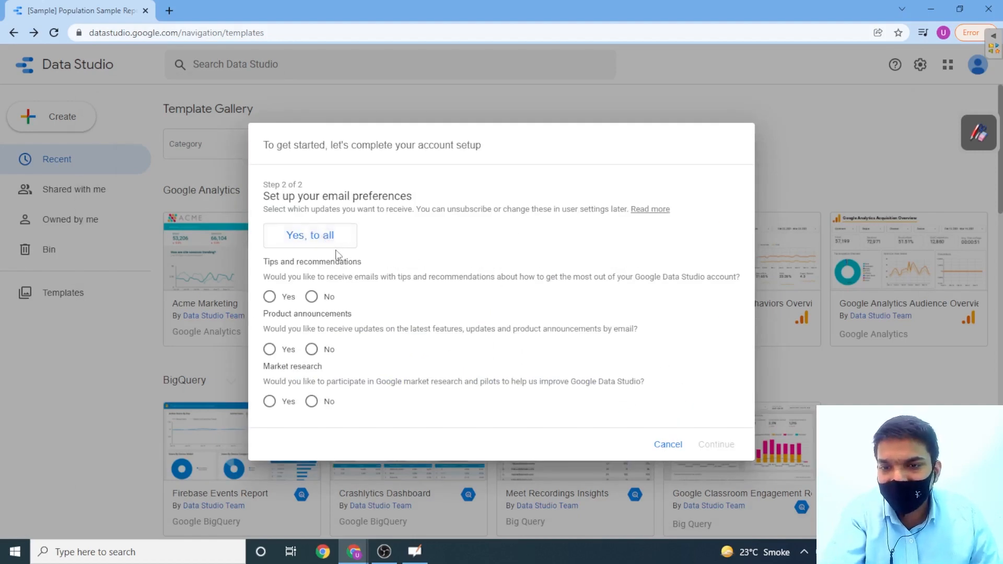
Step: Choose No for tips and recommendations, product announcements and market research, and complete the account setup
left_click(312, 349)
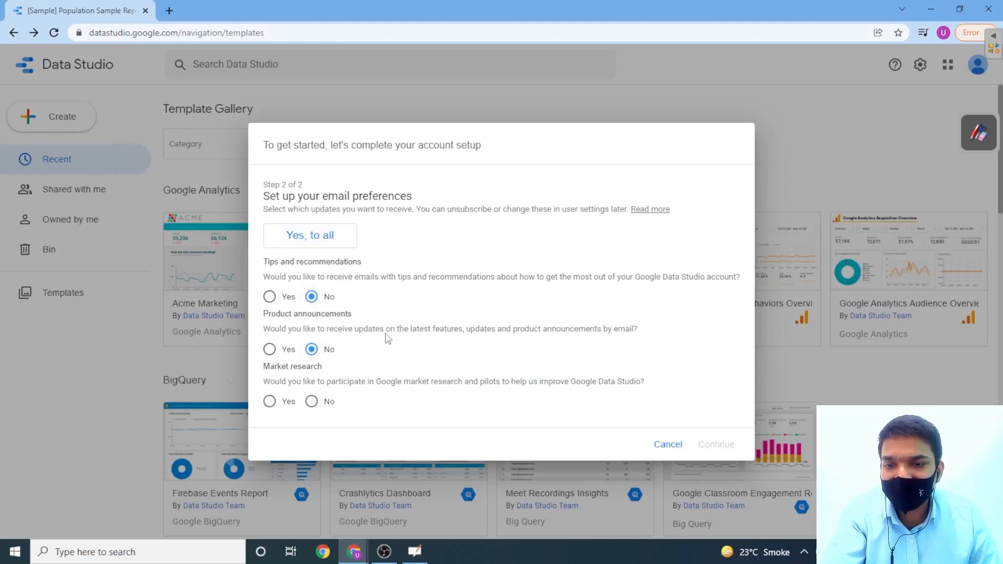
left_click(312, 402)
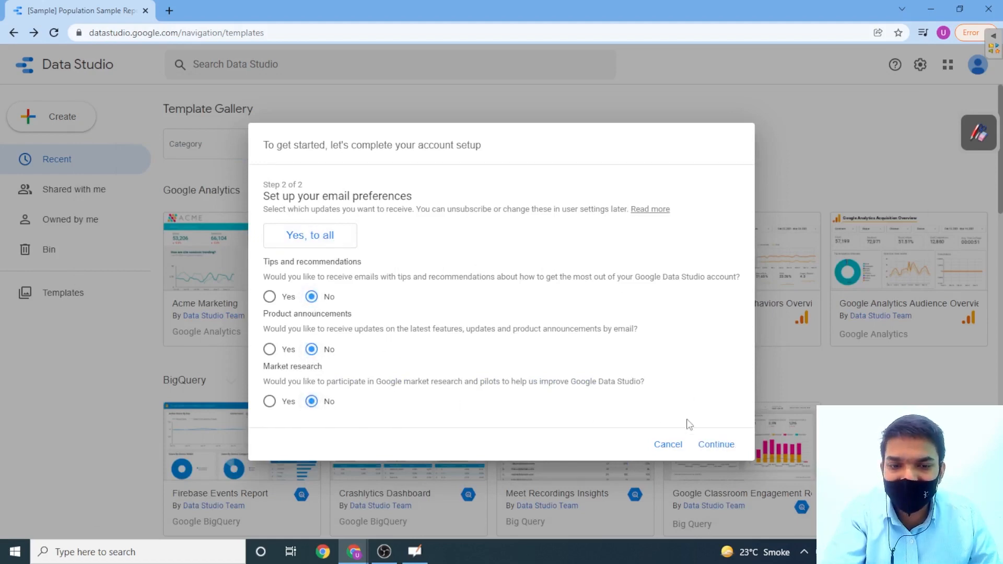
left_click(714, 445)
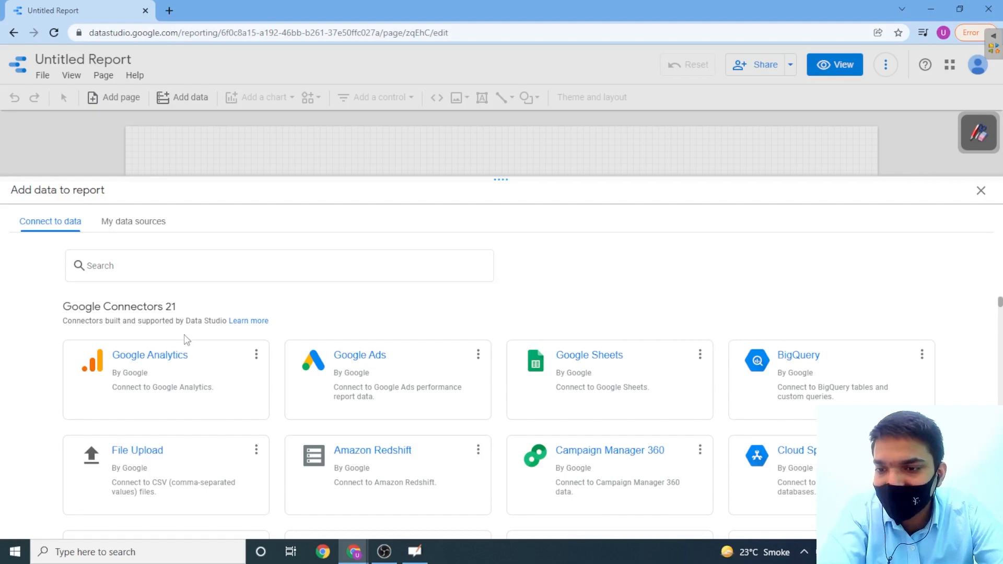
Step: Look through the Google connectors available for adding data to the untitled report
scroll(185, 339, "down", 1)
scroll(185, 340, "up", 1)
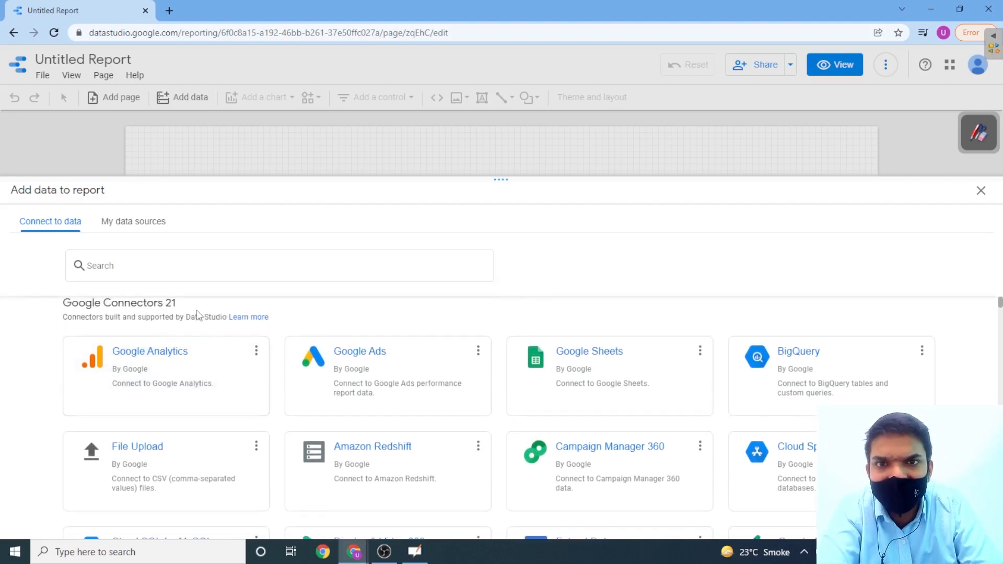
scroll(197, 314, "down", 1)
scroll(198, 315, "up", 1)
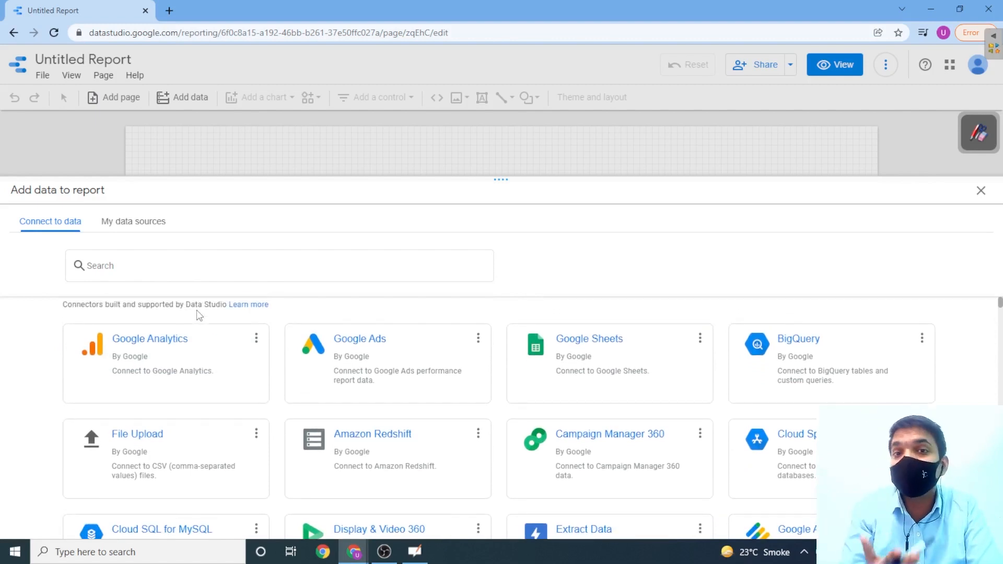
scroll(199, 314, "up", 1)
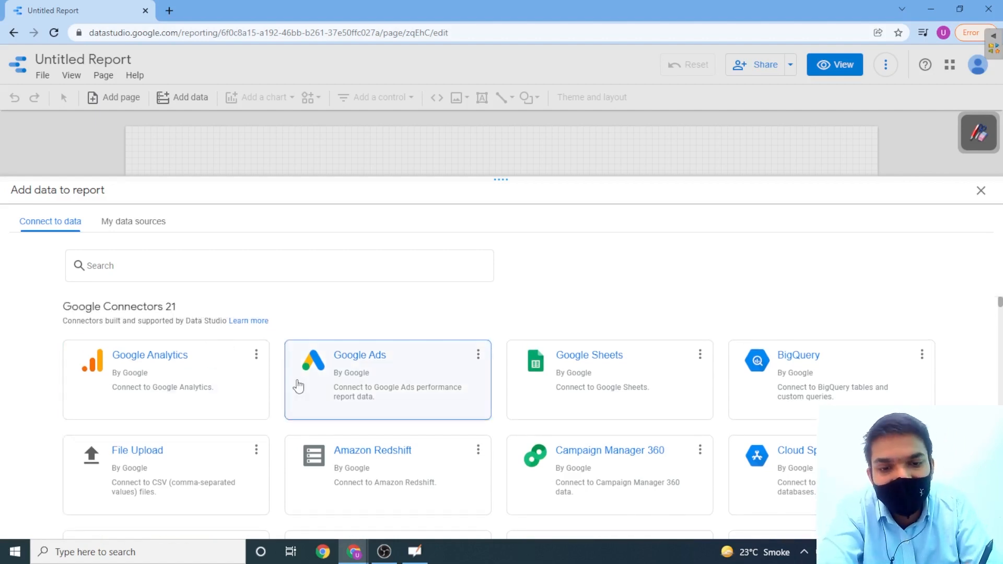
scroll(297, 384, "down", 1)
scroll(298, 384, "up", 1)
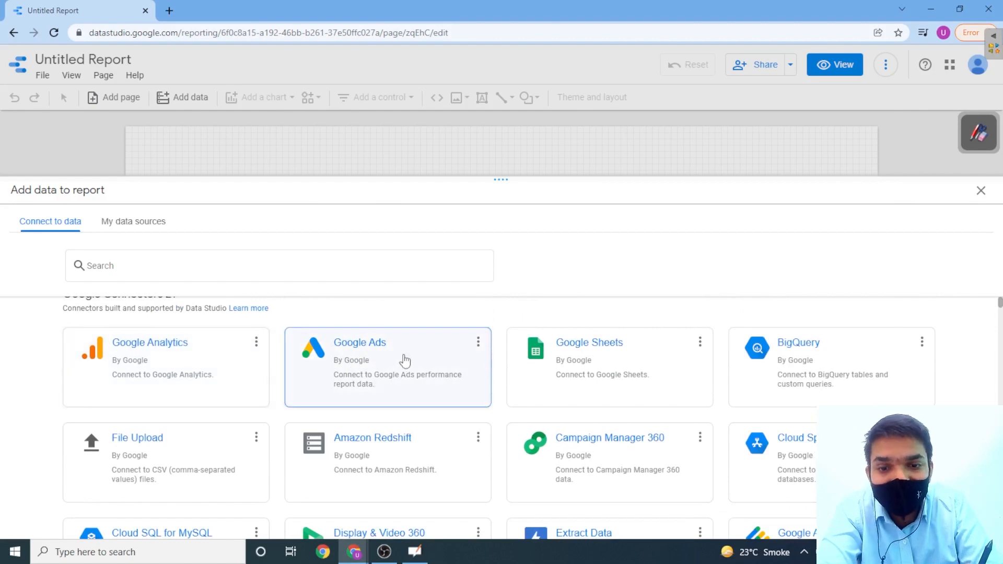
scroll(608, 341, "down", 1)
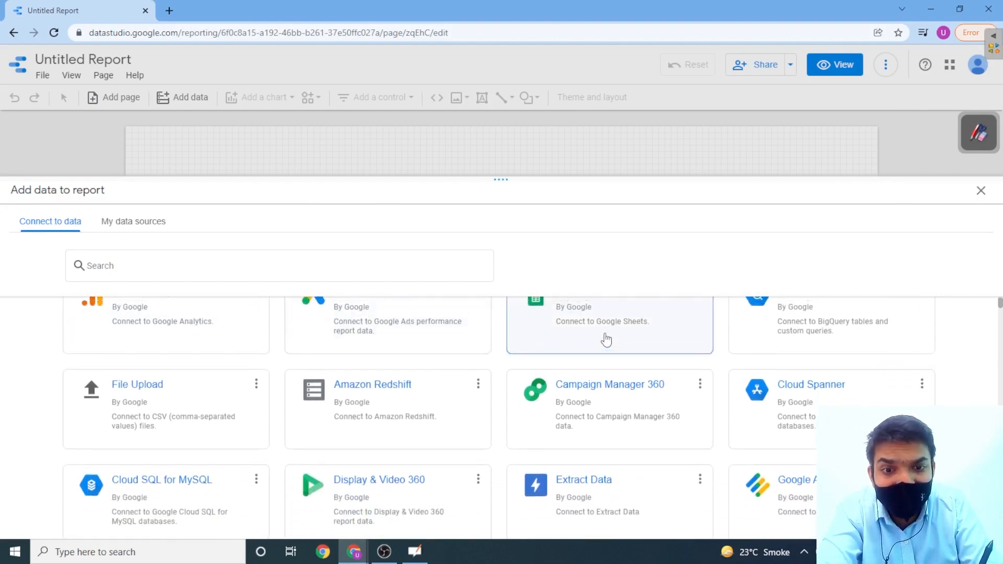
scroll(606, 339, "up", 1)
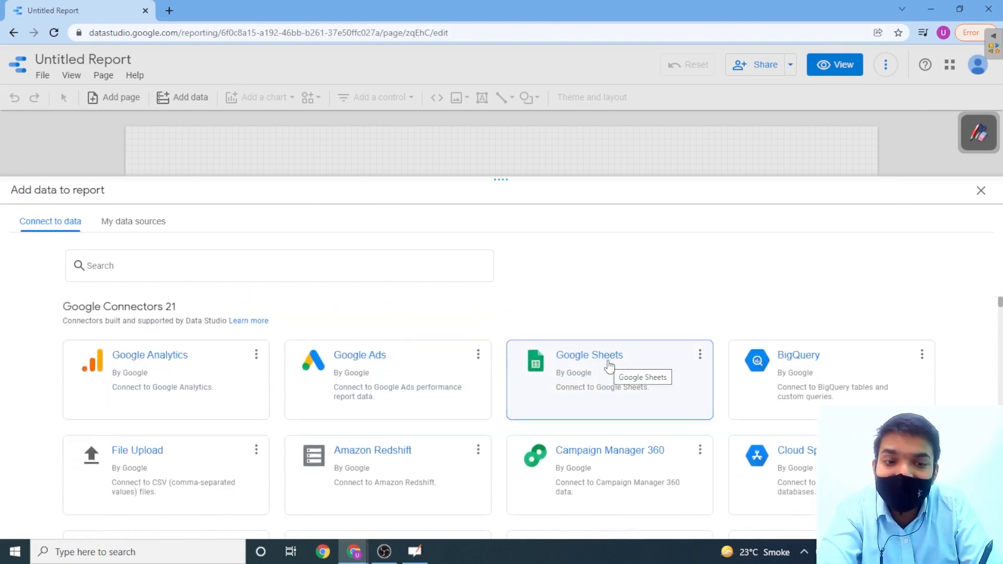
scroll(609, 366, "down", 1)
scroll(609, 366, "down", 1)
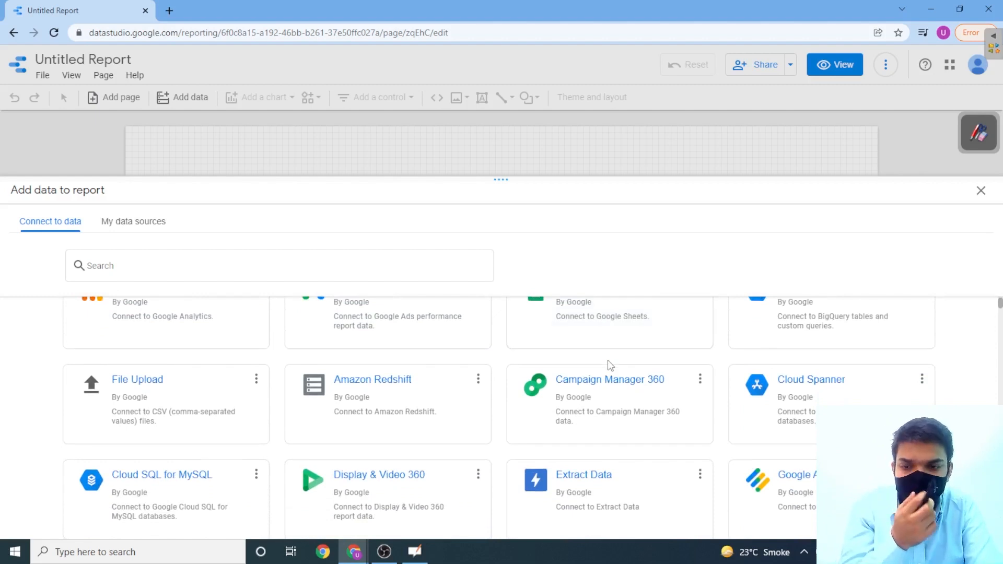
scroll(607, 359, "down", 1)
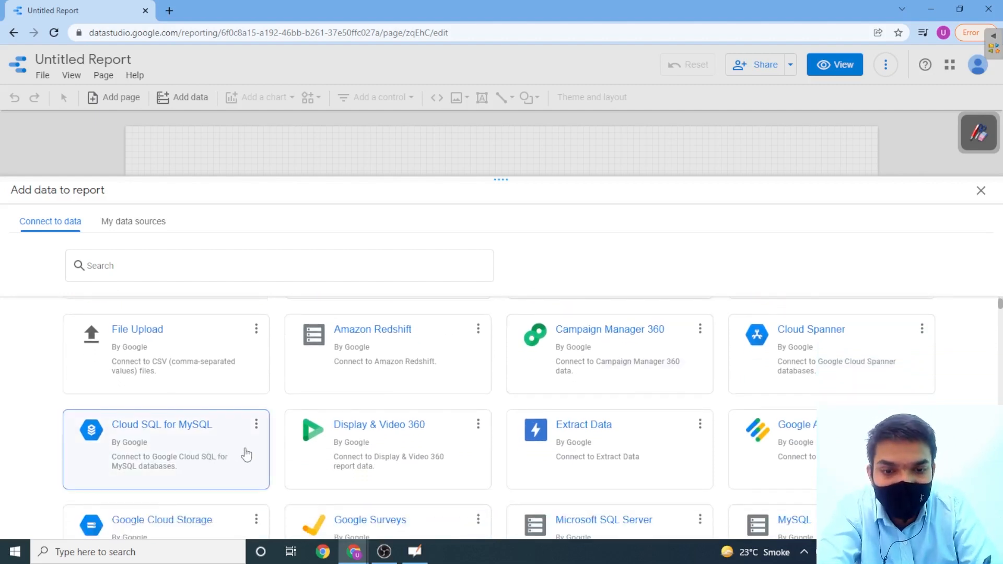
scroll(649, 466, "down", 2)
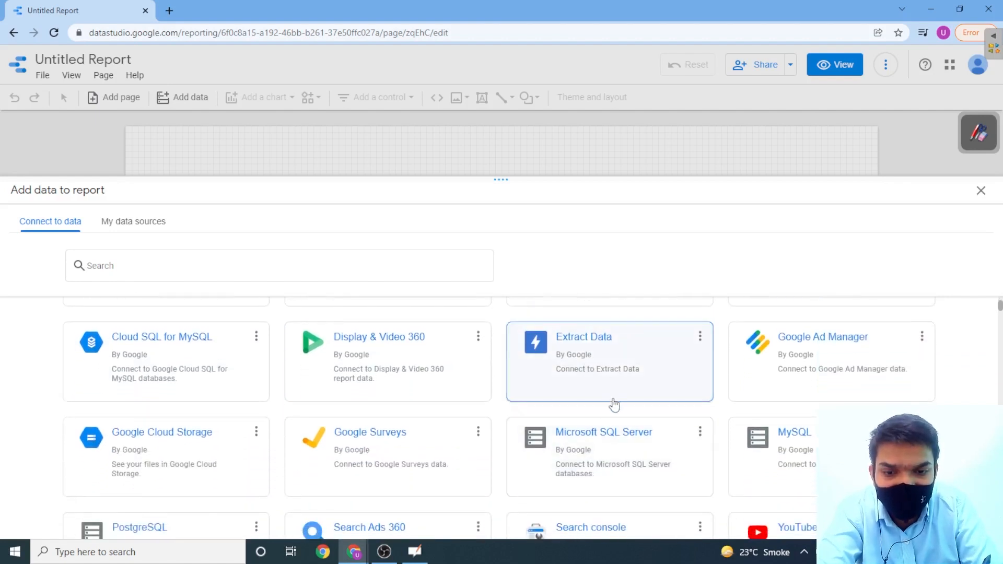
Step: Add the existing [Sample] Google Analytics Data source to the report
scroll(596, 425, "down", 2)
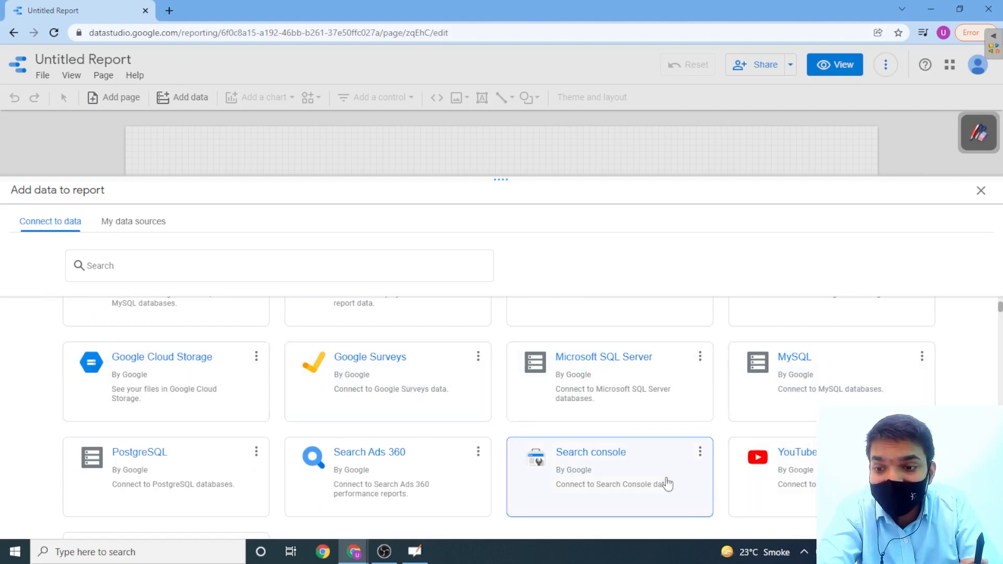
scroll(666, 481, "up", 3)
scroll(667, 484, "down", 5)
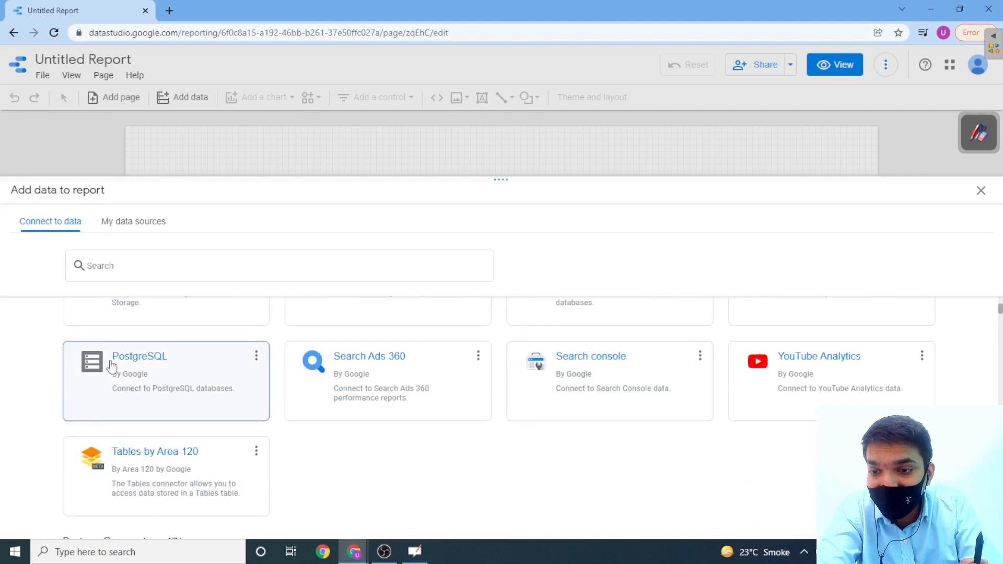
scroll(225, 378, "up", 8)
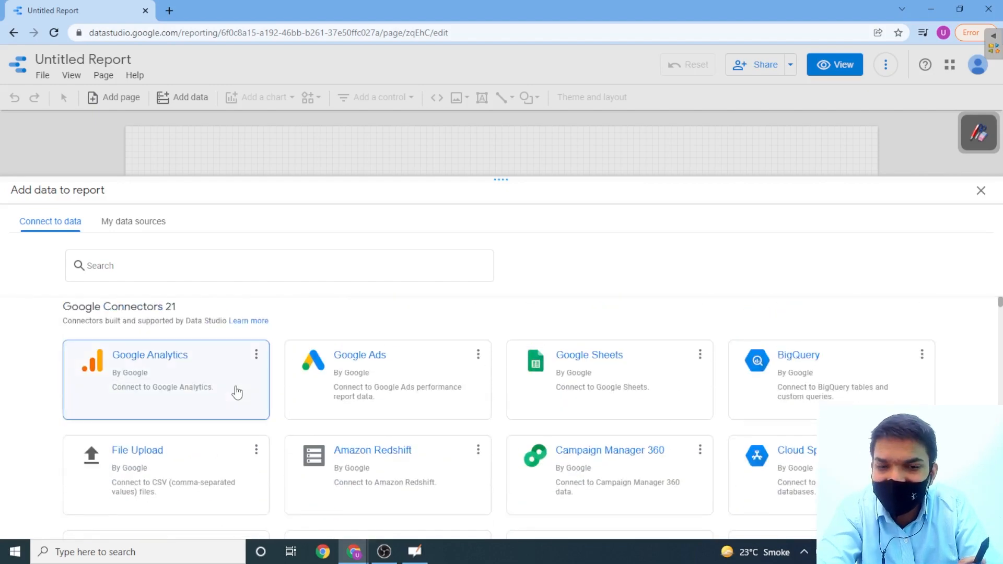
left_click(140, 223)
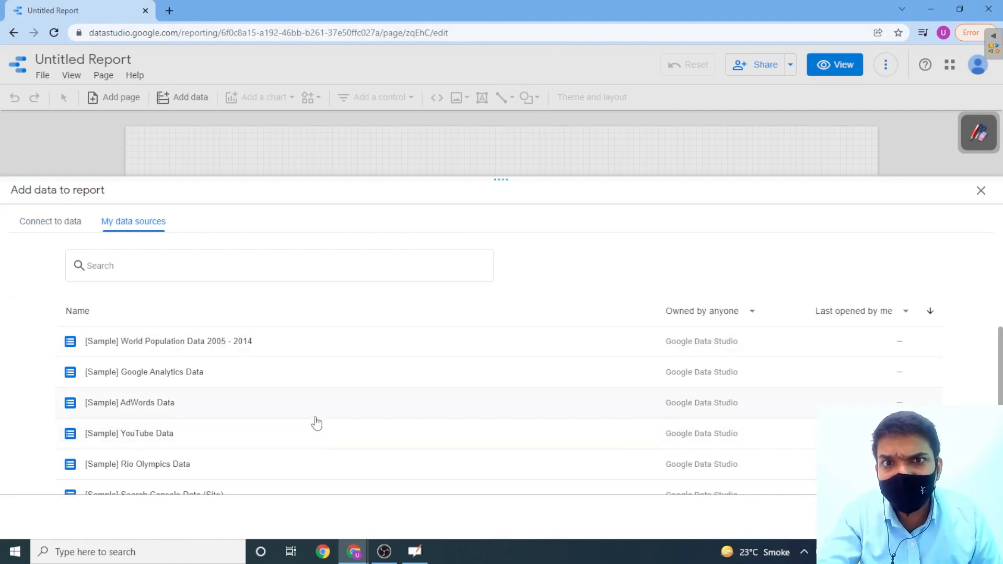
scroll(324, 441, "down", 5)
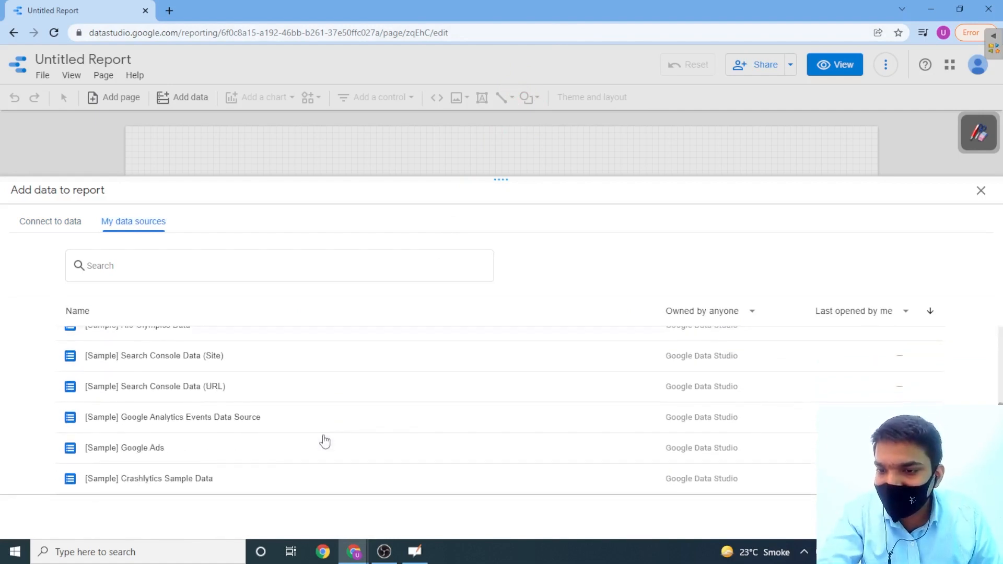
scroll(325, 441, "up", 3)
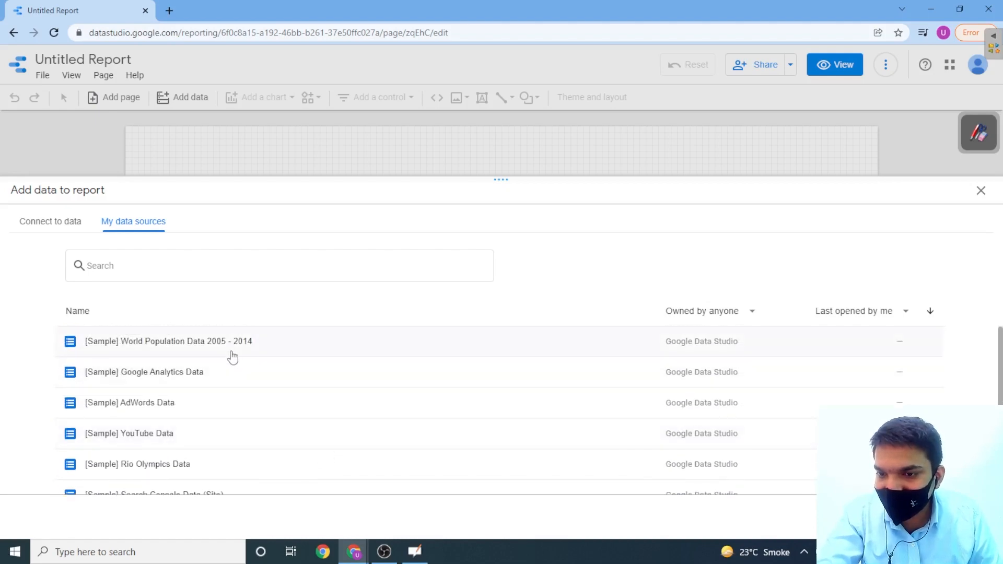
left_click(196, 376)
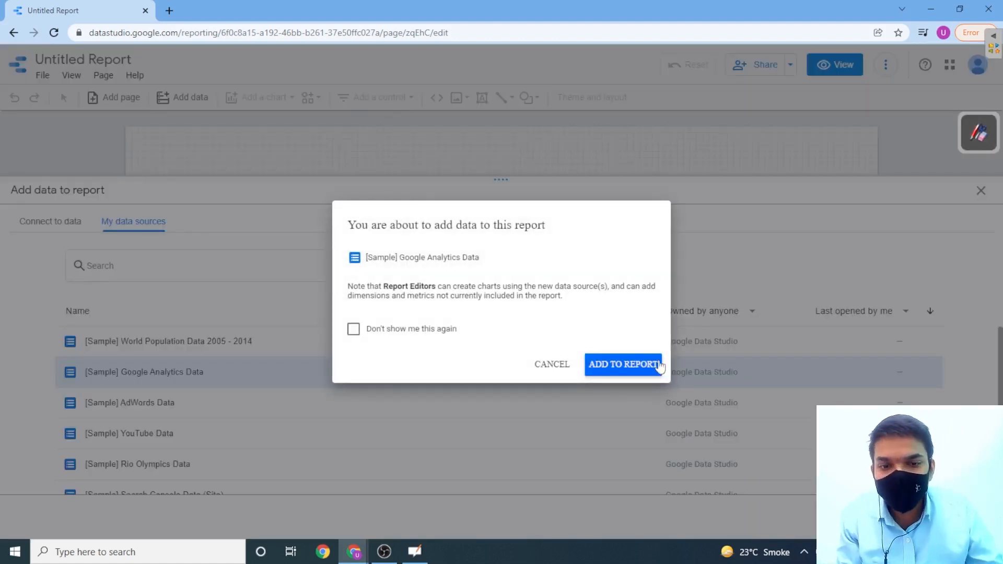
left_click(636, 375)
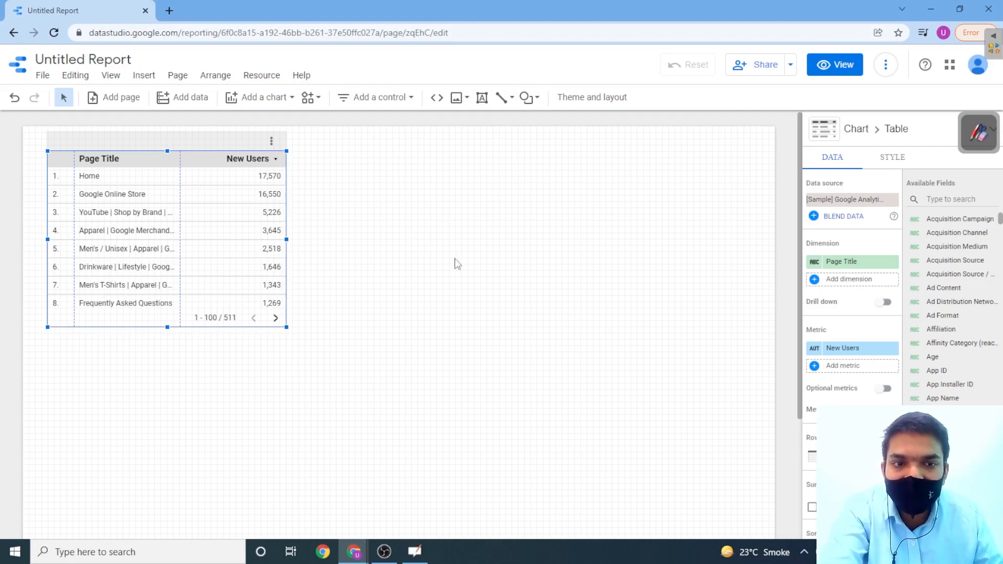
Step: Delete the default table of page titles and new users from the canvas
scroll(448, 286, "down", 3)
scroll(448, 282, "up", 3)
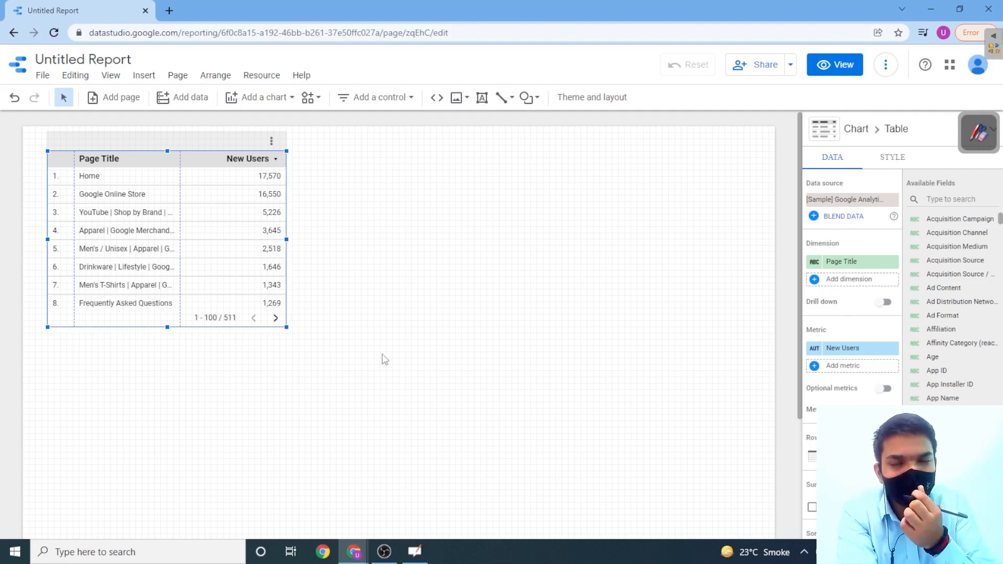
key("Delete")
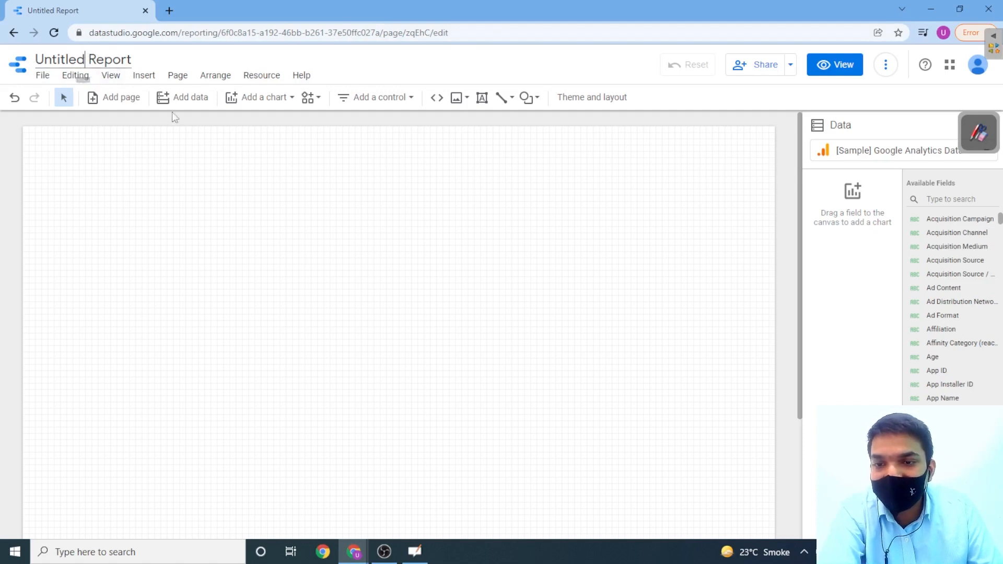
Step: Rename the untitled report as "Pepcoding Analytics class"
left_click(93, 62)
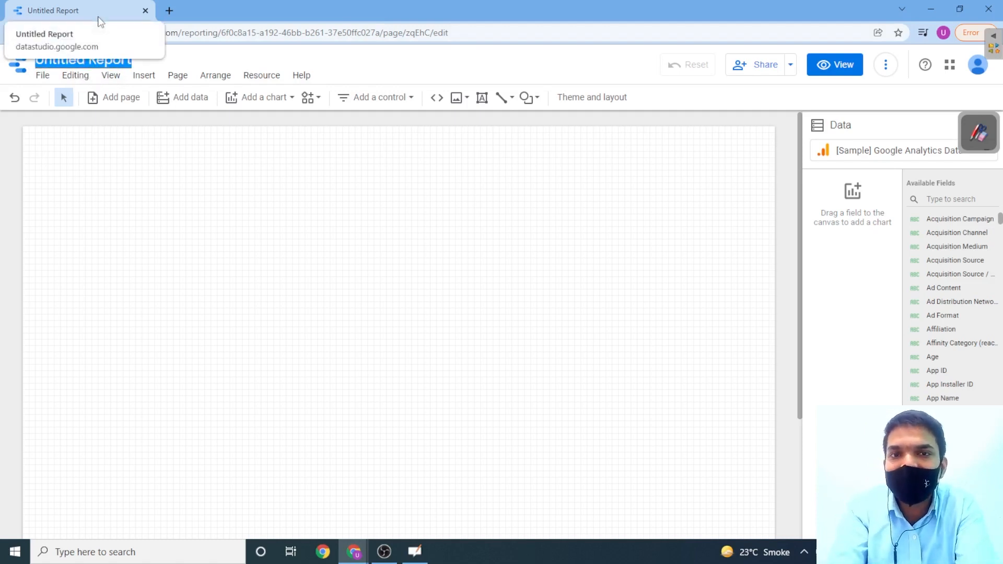
type("Googl")
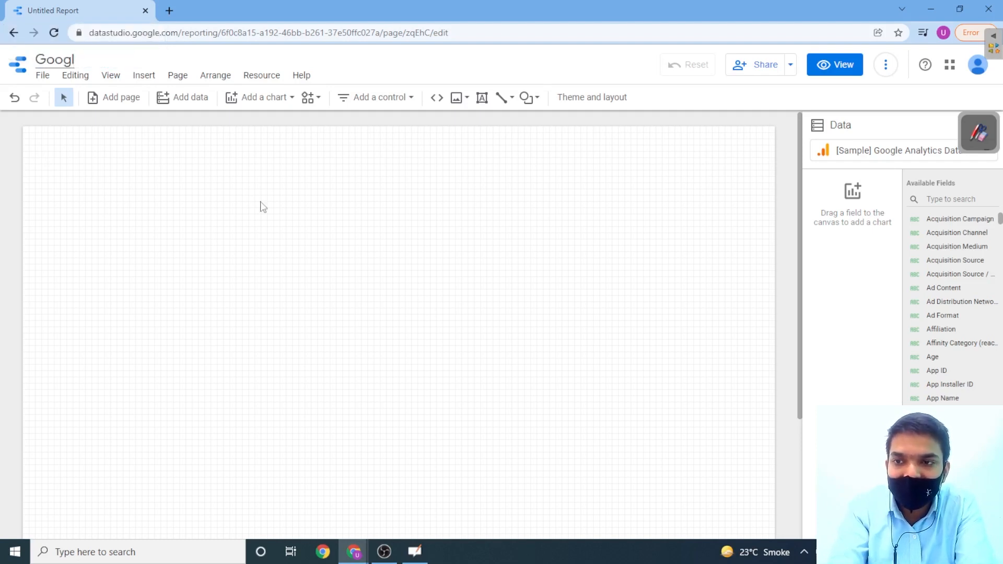
key("BackSpace")
key("BackSpace")
key("BackSpace")
key("BackSpace")
key("BackSpace")
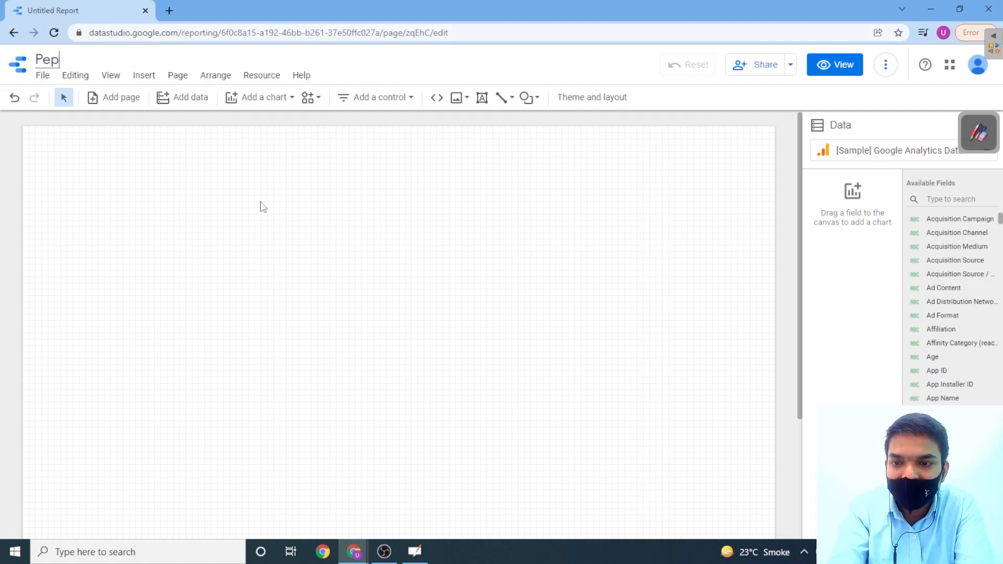
type("Pepcoding Analyt")
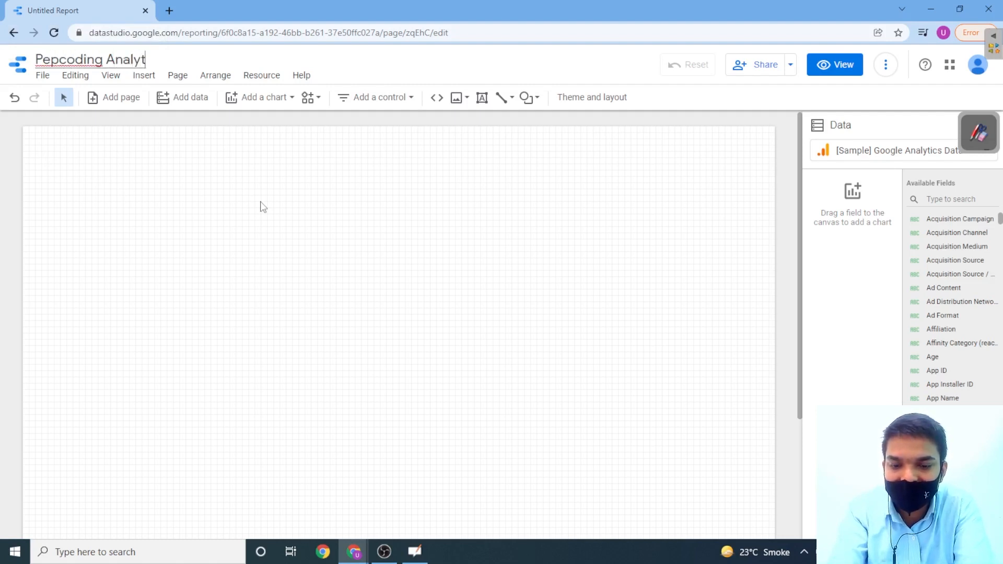
type("ics")
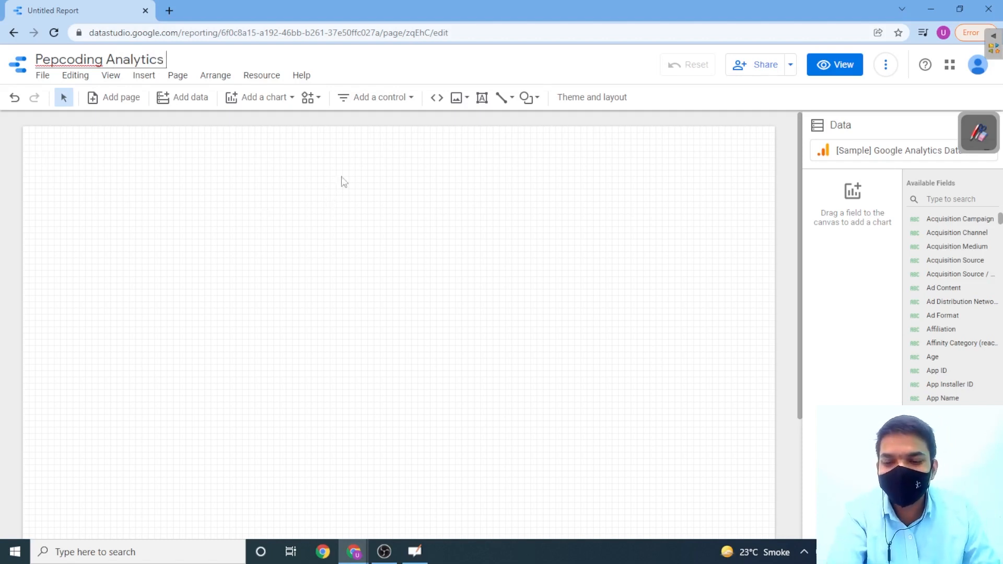
type(" class")
key("Return")
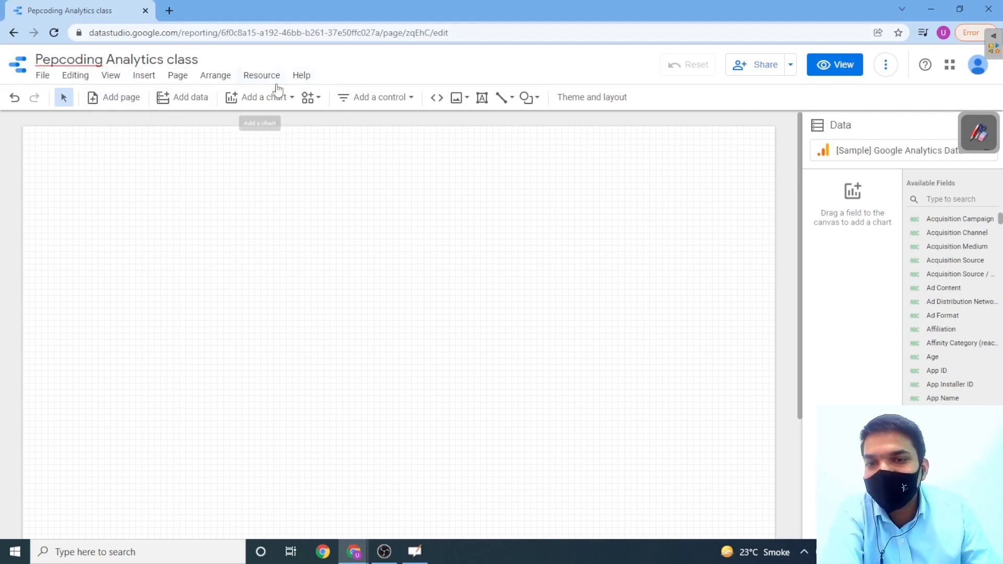
Step: Replace the word Pepcoding in the report title with GDS so it reads "GDS Analytics class"
left_click(104, 61)
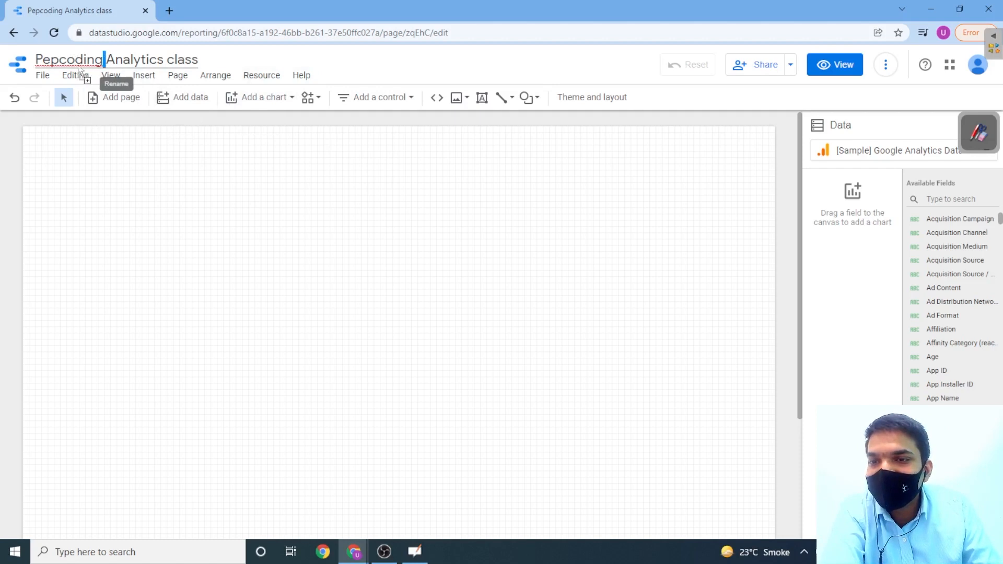
double_click(77, 59)
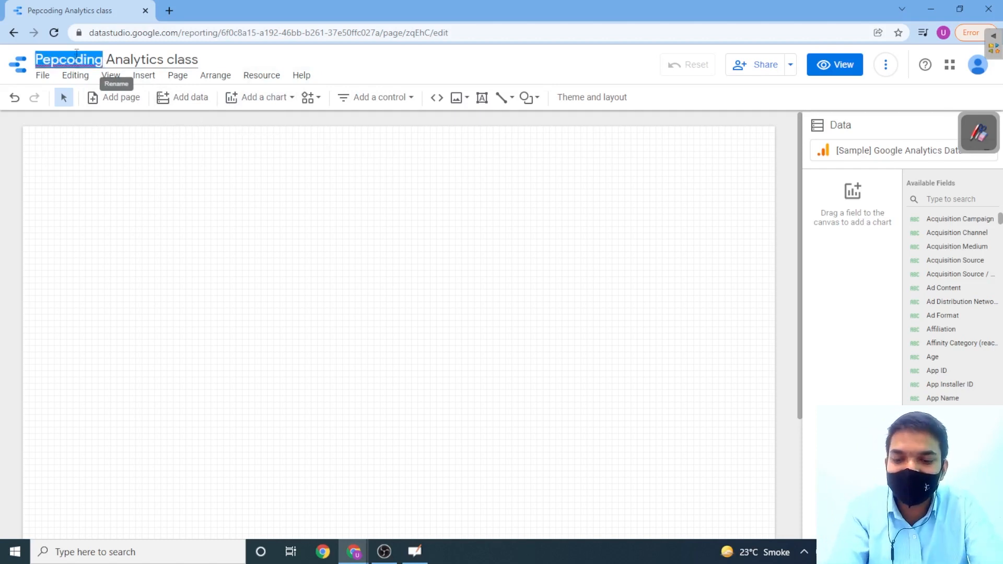
type("GDS")
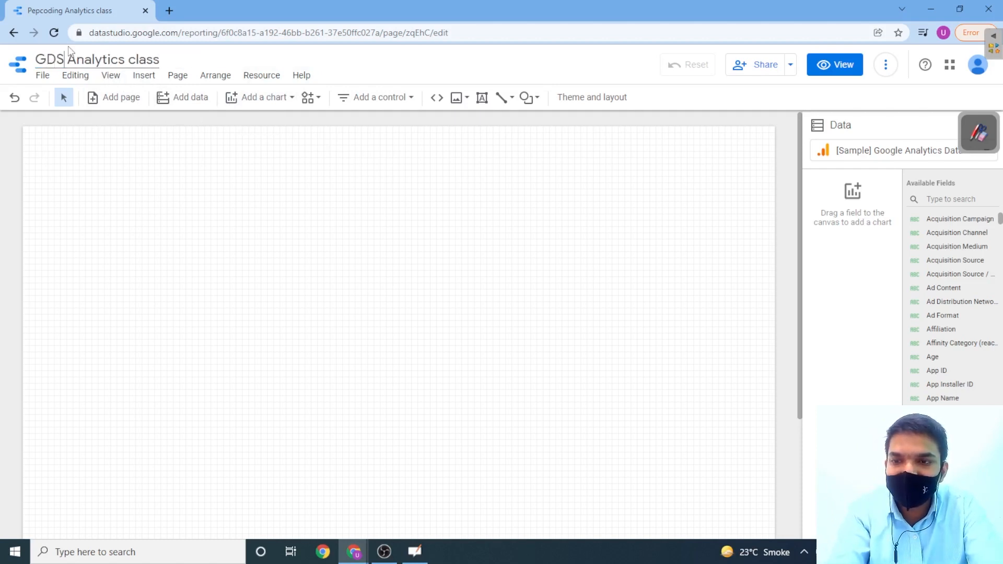
left_click(407, 264)
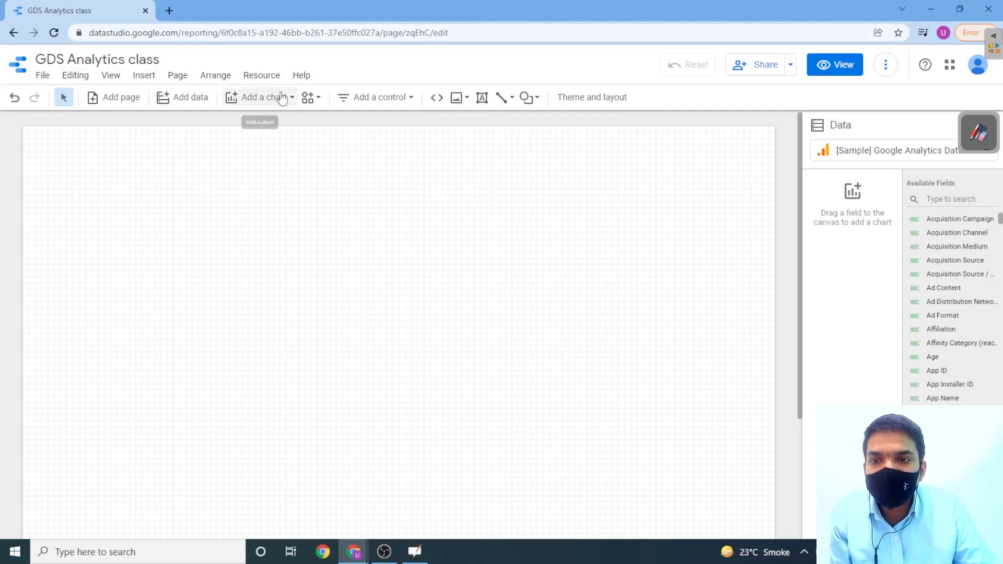
Step: Draw a small square rectangle shape in the upper middle of the canvas and delete it
left_click(527, 98)
left_click(561, 122)
left_click_drag(318, 172, 357, 210)
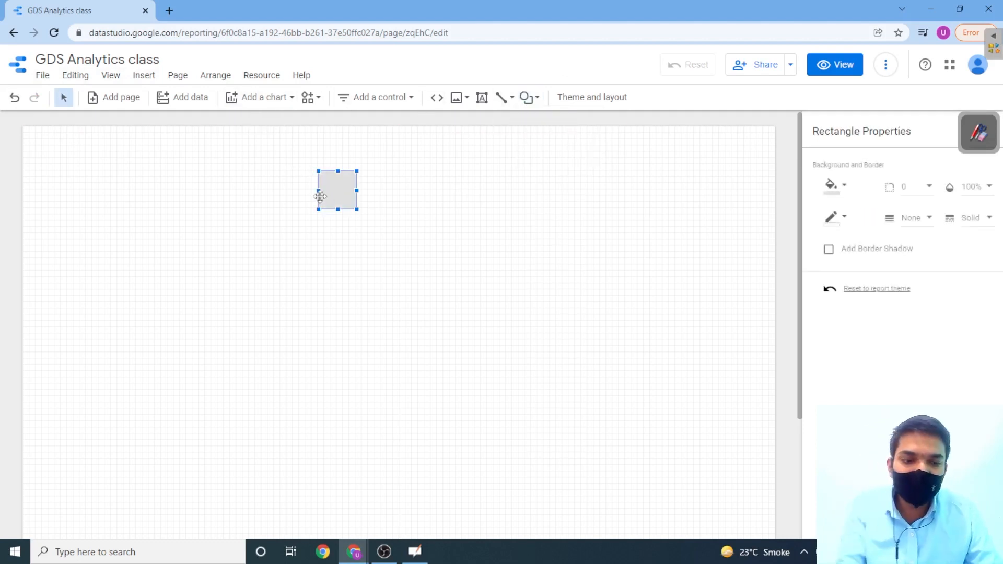
key("Delete")
Step: Undo the deletion of the rectangle and redo it
left_click(15, 98)
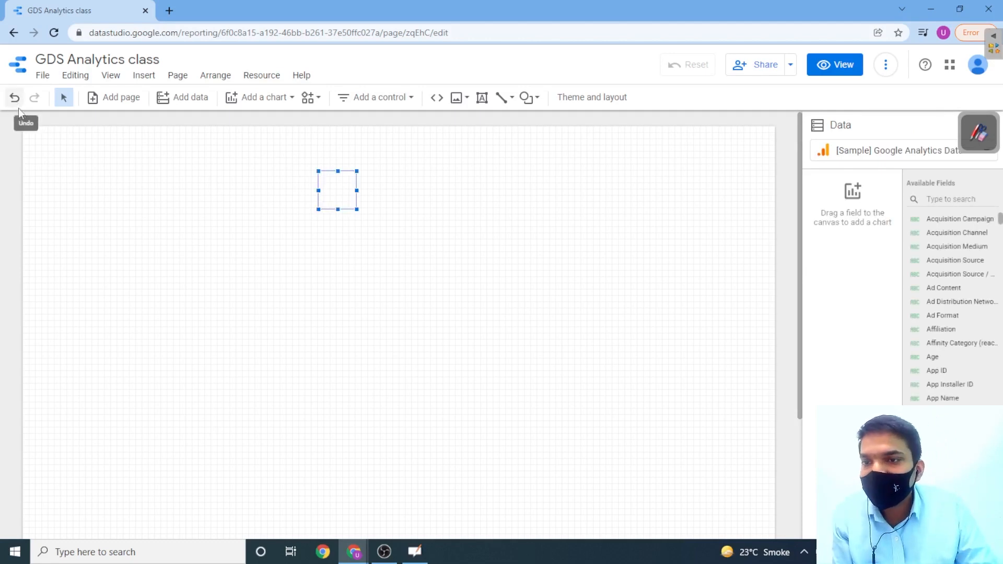
left_click(34, 99)
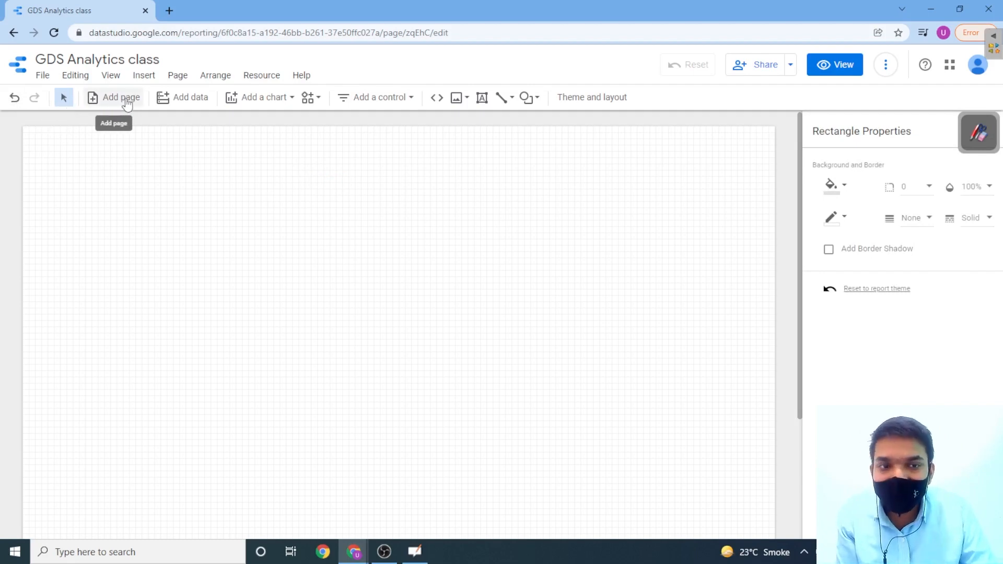
left_click_drag(799, 174, 811, 146)
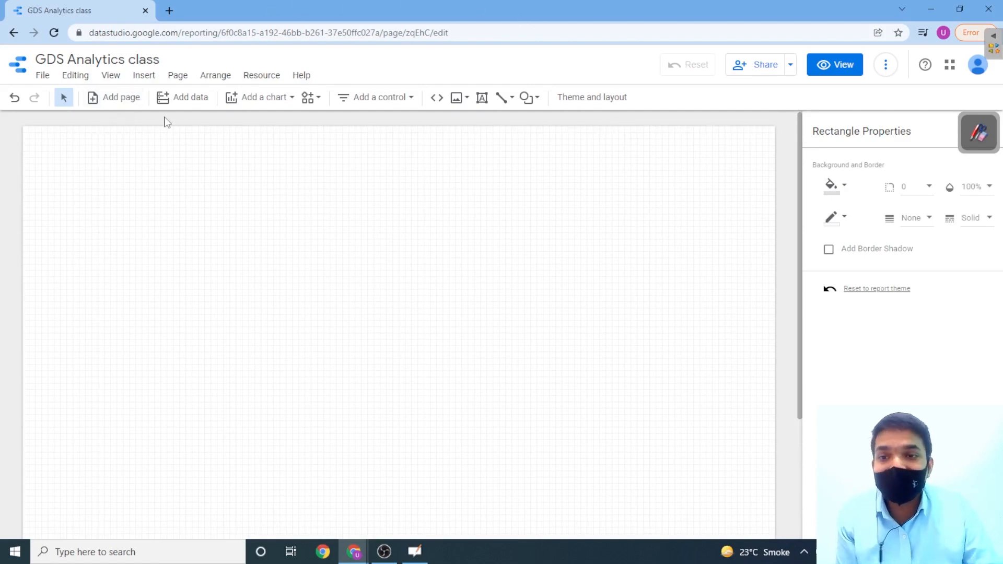
Step: Check the connectors and existing data sources available to add to the report, without adding any
left_click(191, 99)
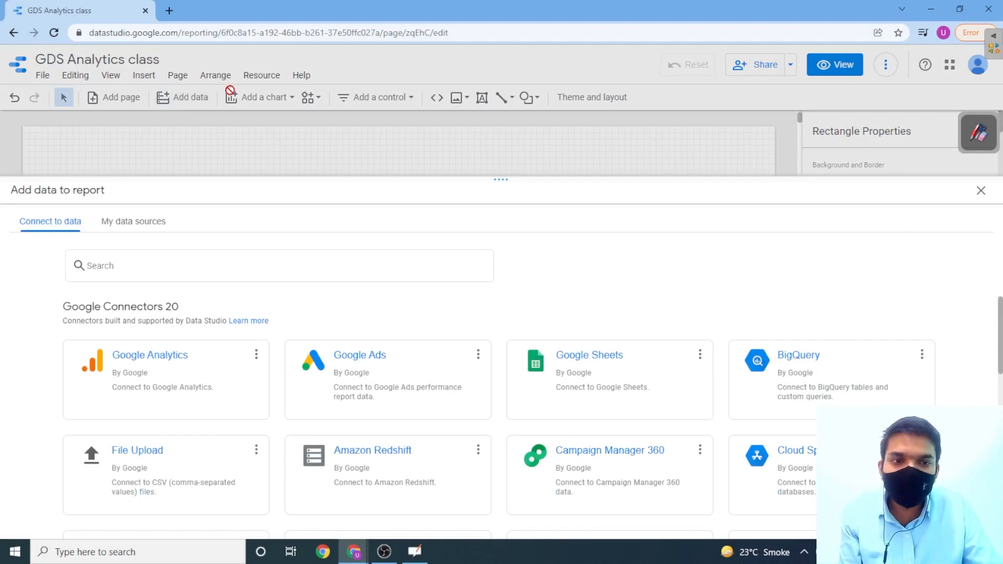
left_click(152, 223)
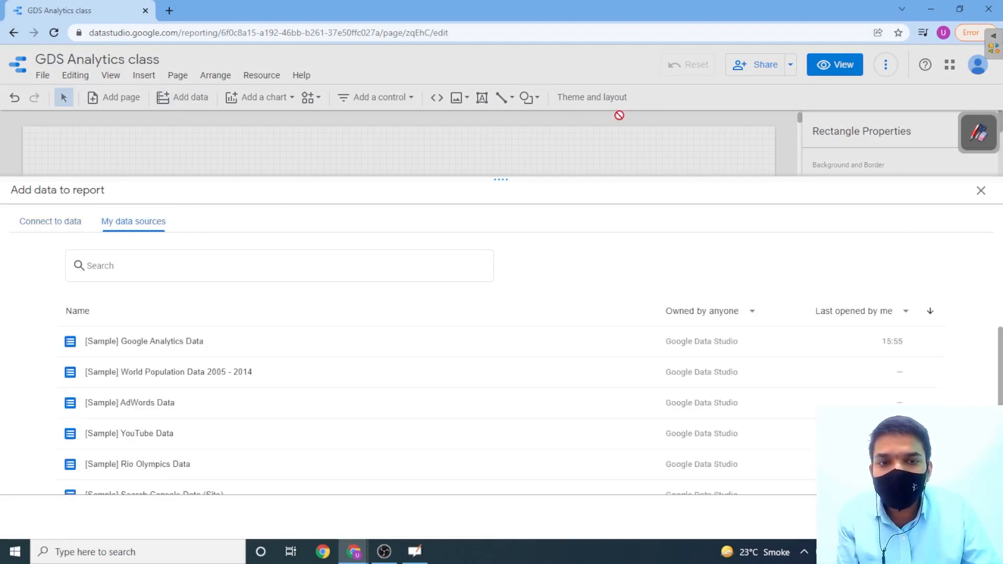
left_click(980, 191)
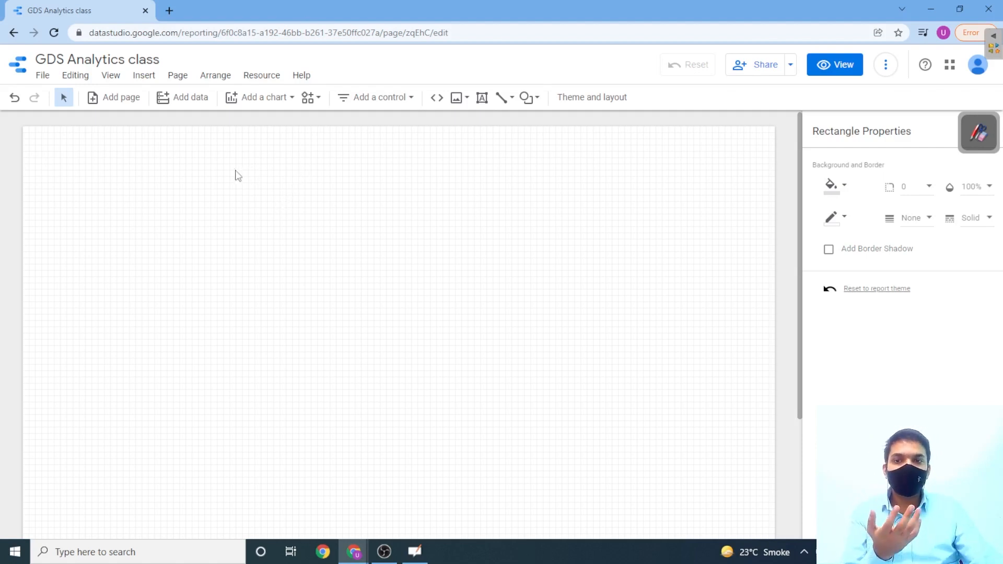
Step: Look through the available chart types and the featured community visualisations
left_click(291, 97)
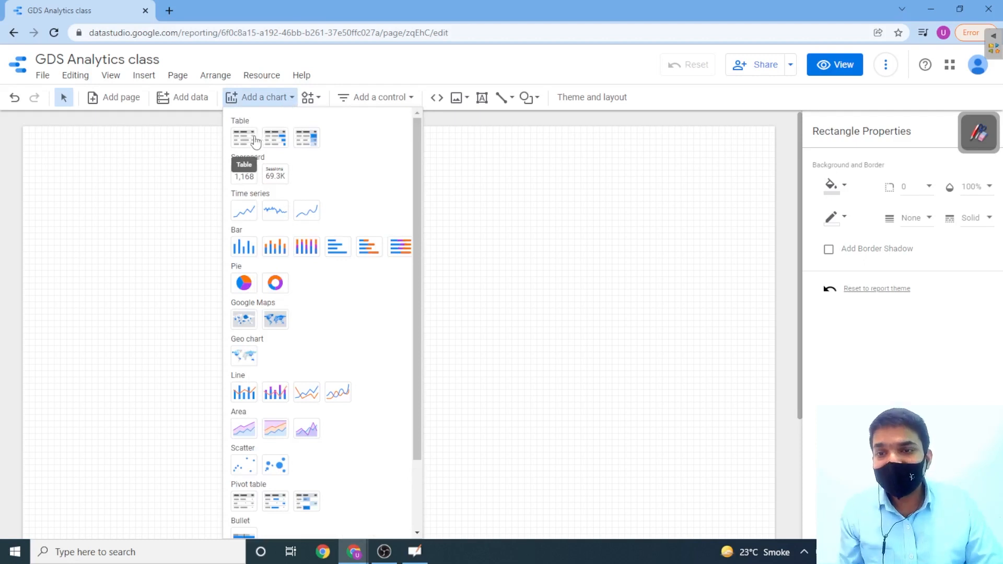
left_click_drag(418, 149, 416, 168)
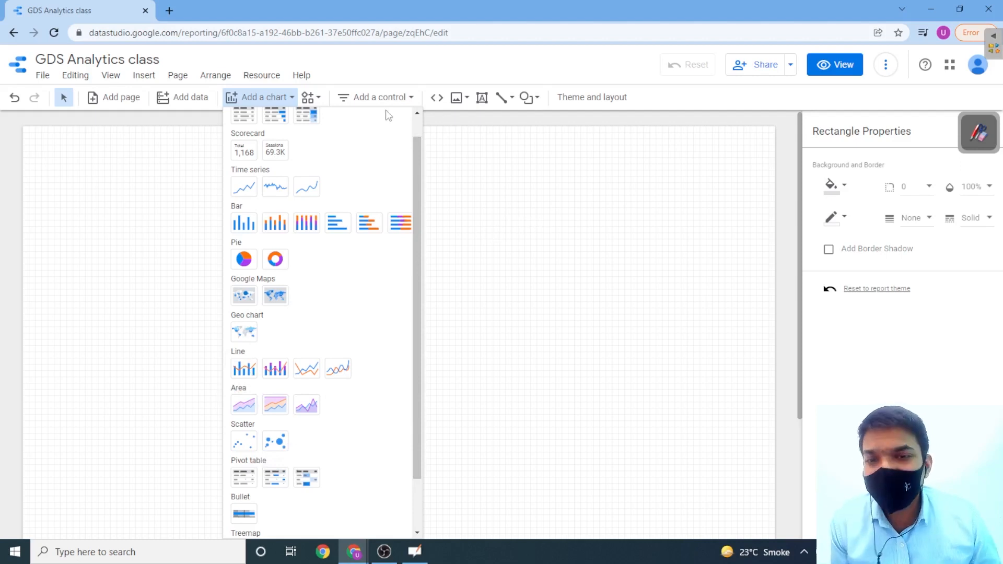
left_click(274, 98)
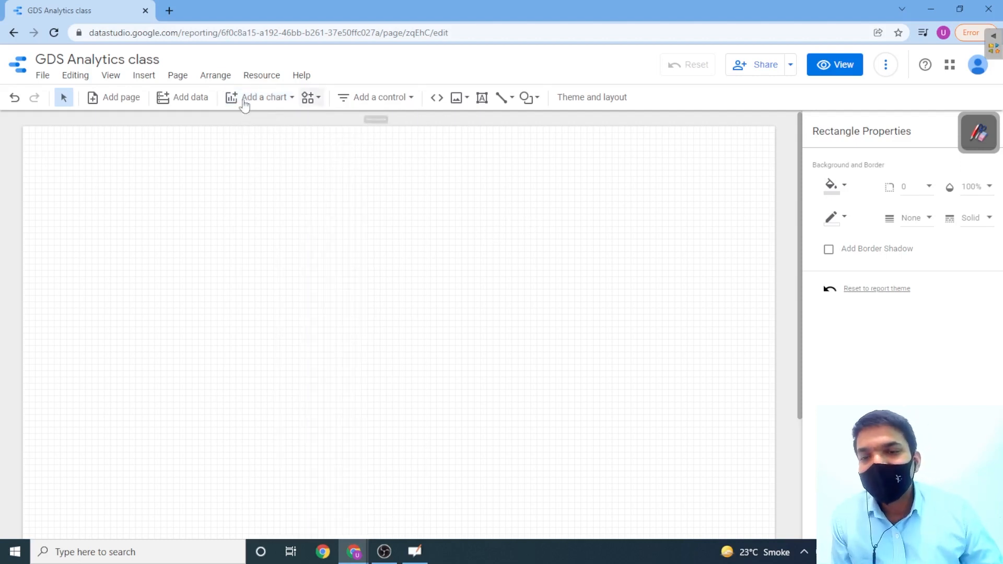
left_click(317, 100)
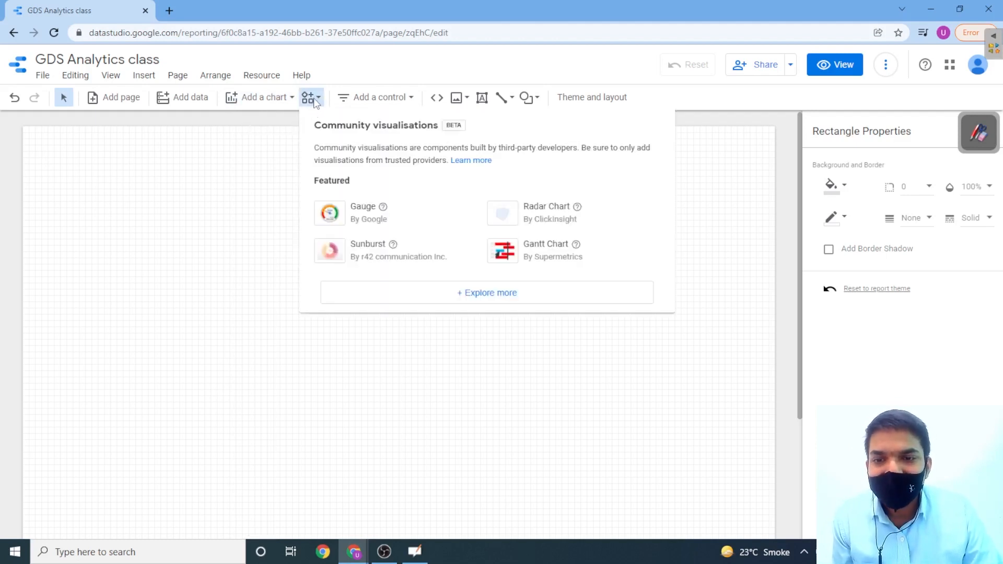
left_click(317, 100)
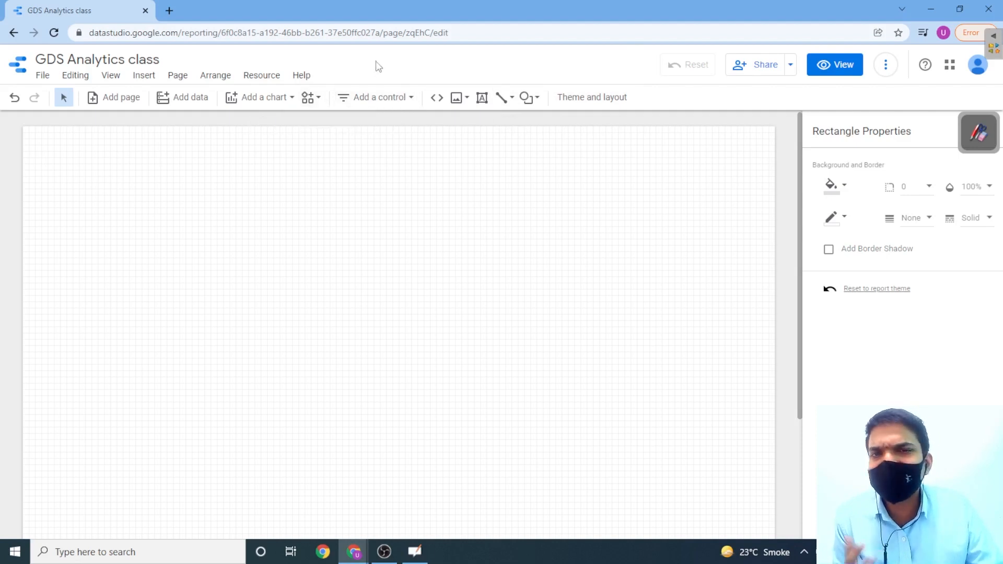
Step: Examine the control types that can be added to the report, without inserting any
left_click(292, 99)
left_click(288, 98)
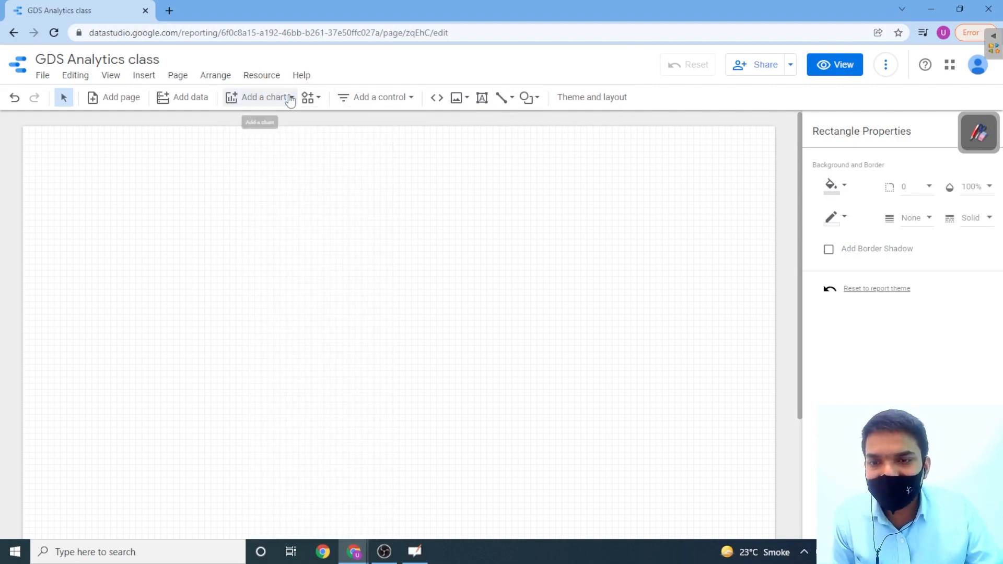
left_click(401, 100)
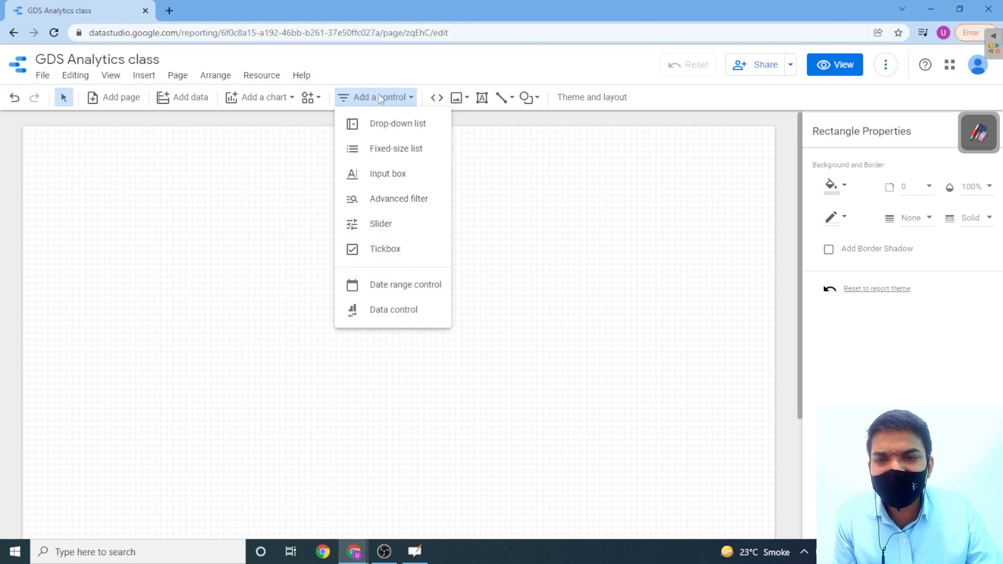
left_click(405, 101)
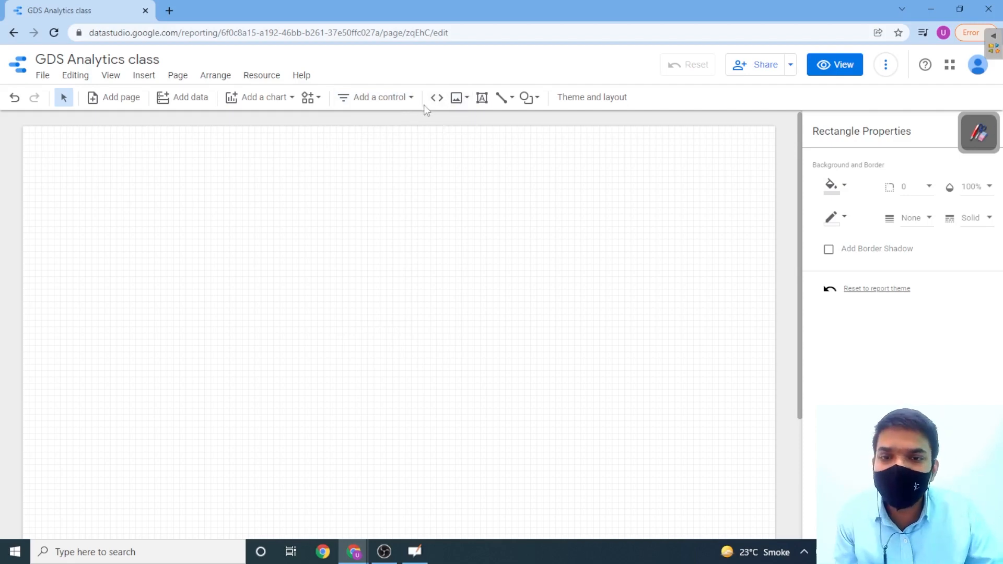
Step: Embed the external page pepcoding.com on the canvas, proceed past its content notice, and enlarge the frame toward the page's right edge
left_click(437, 99)
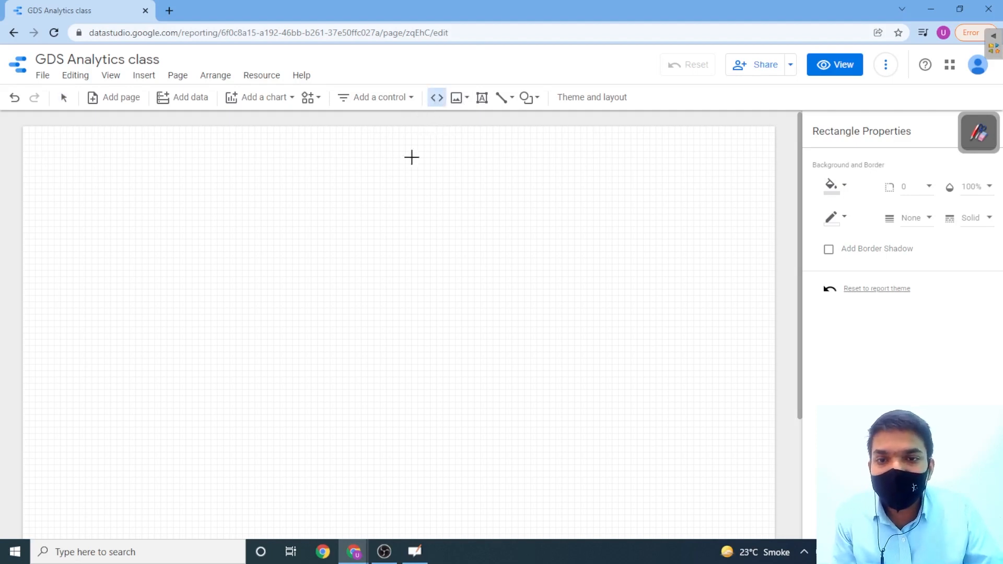
left_click_drag(284, 171, 521, 296)
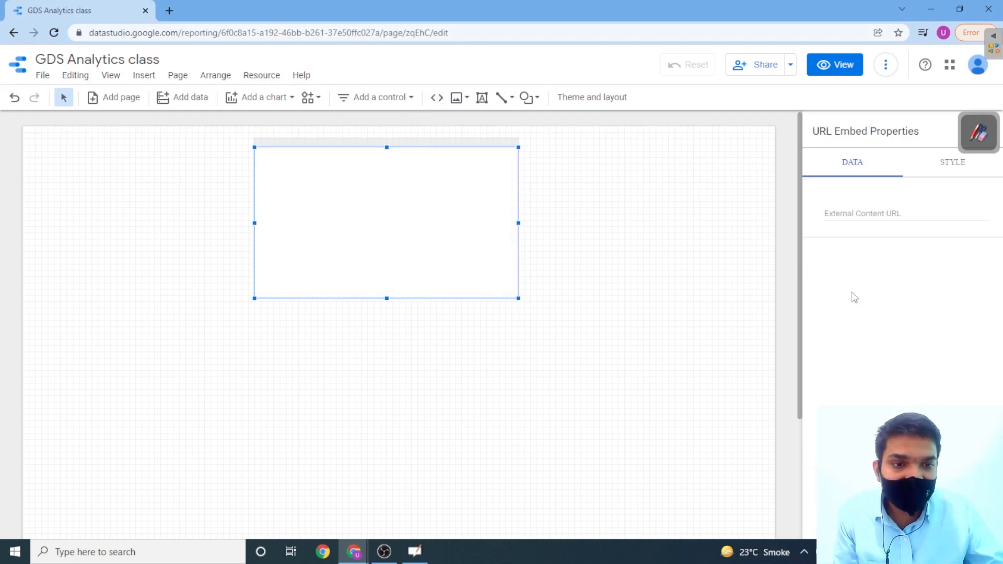
left_click(869, 217)
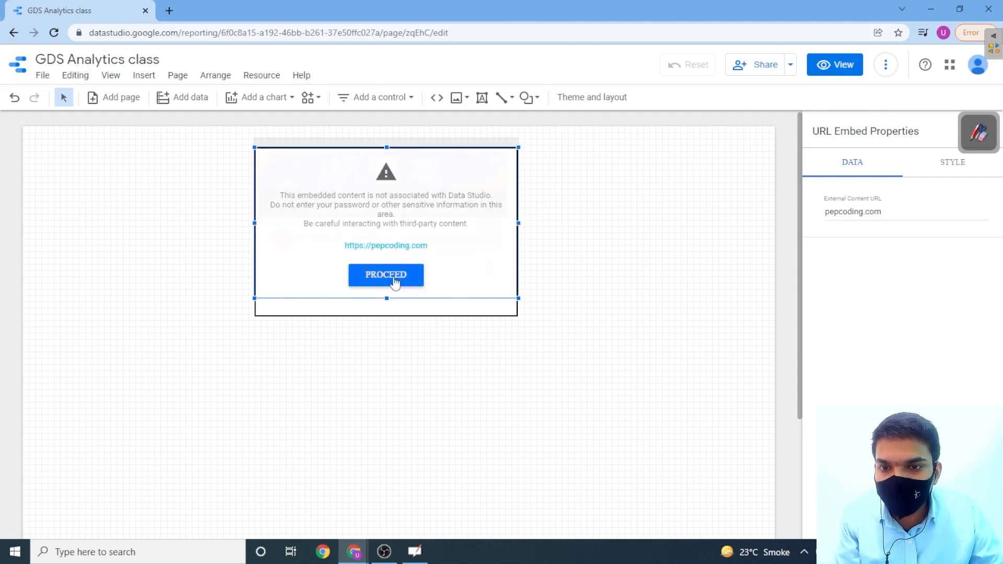
left_click(395, 278)
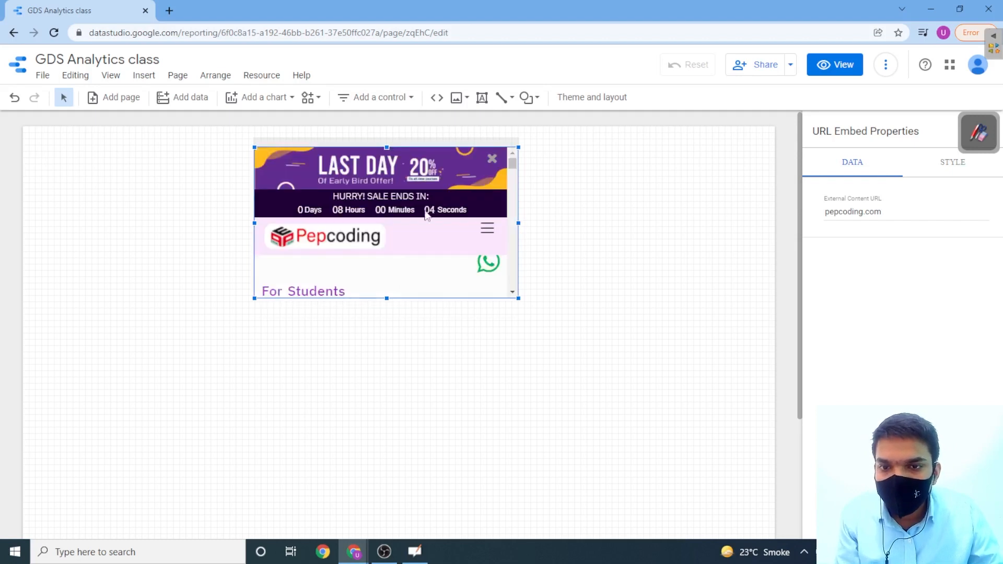
left_click_drag(518, 299, 753, 382)
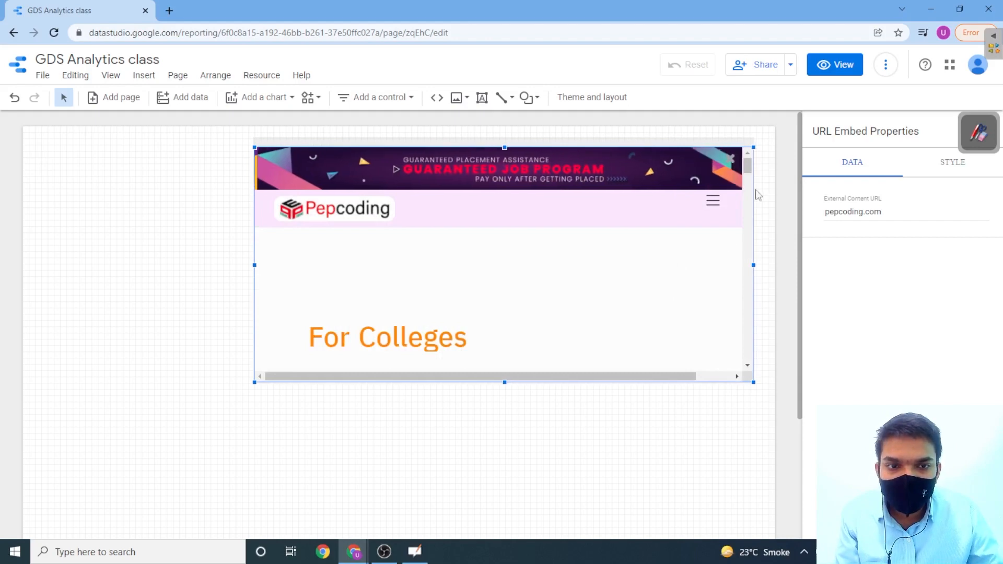
Step: Browse the embedded Pepcoding site, open its Trainings page and look through the listed programs
scroll(721, 224, "down", 10)
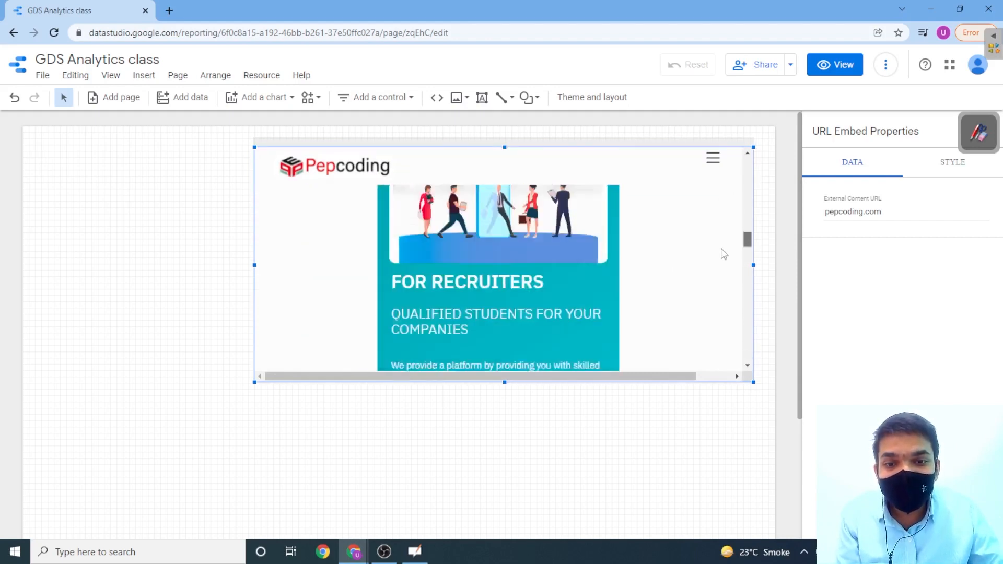
left_click_drag(721, 249, 746, 161)
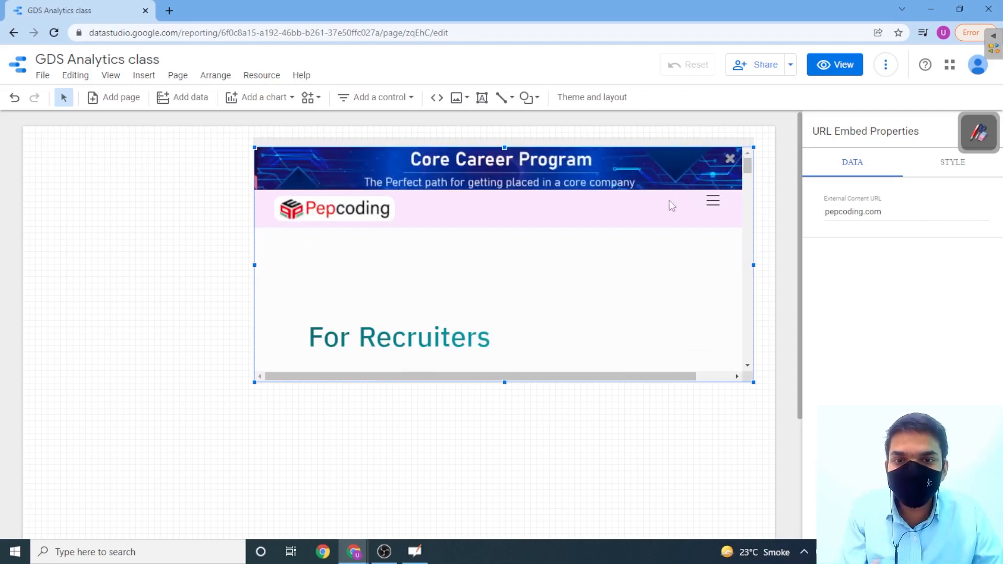
left_click(712, 207)
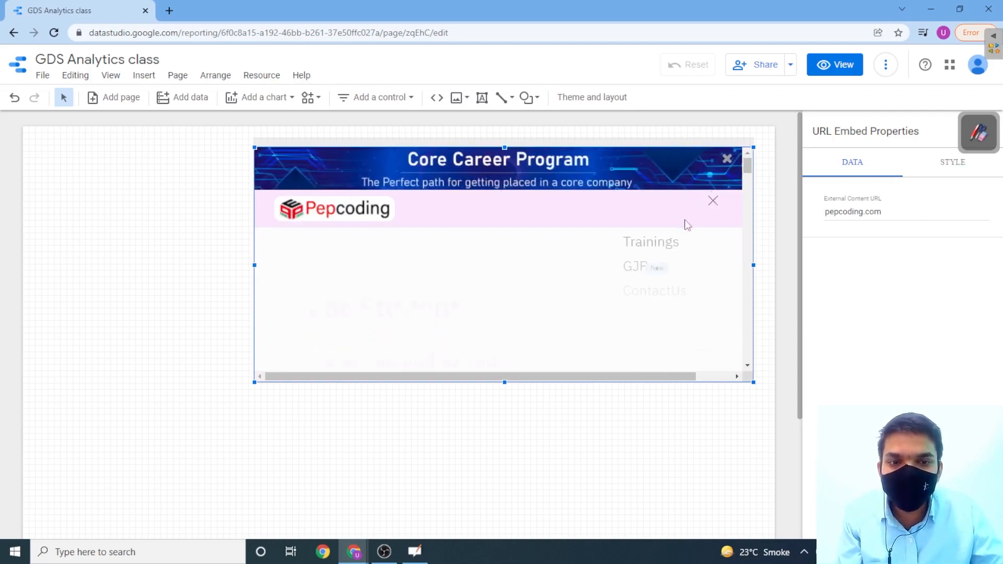
left_click(684, 244)
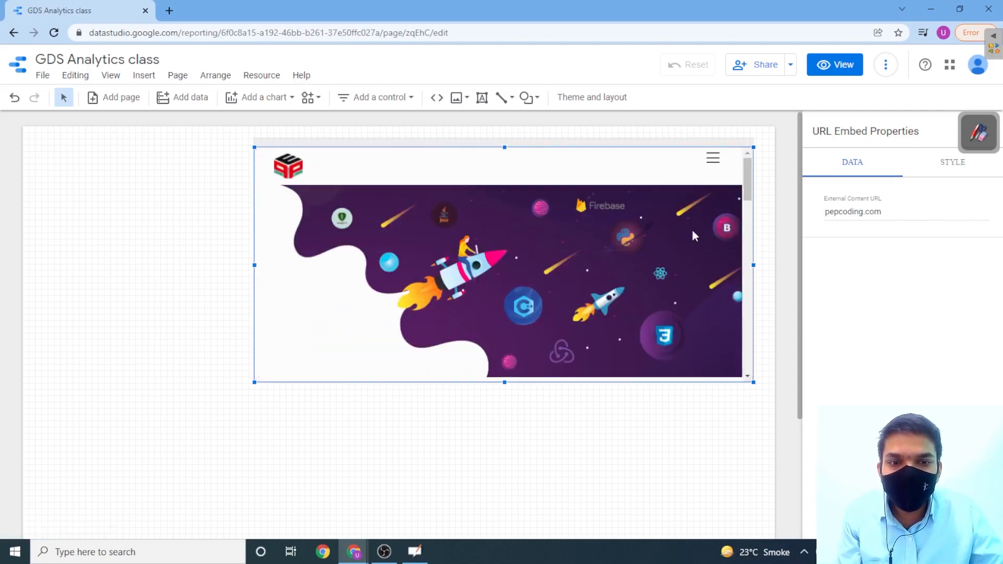
left_click_drag(749, 178, 742, 288)
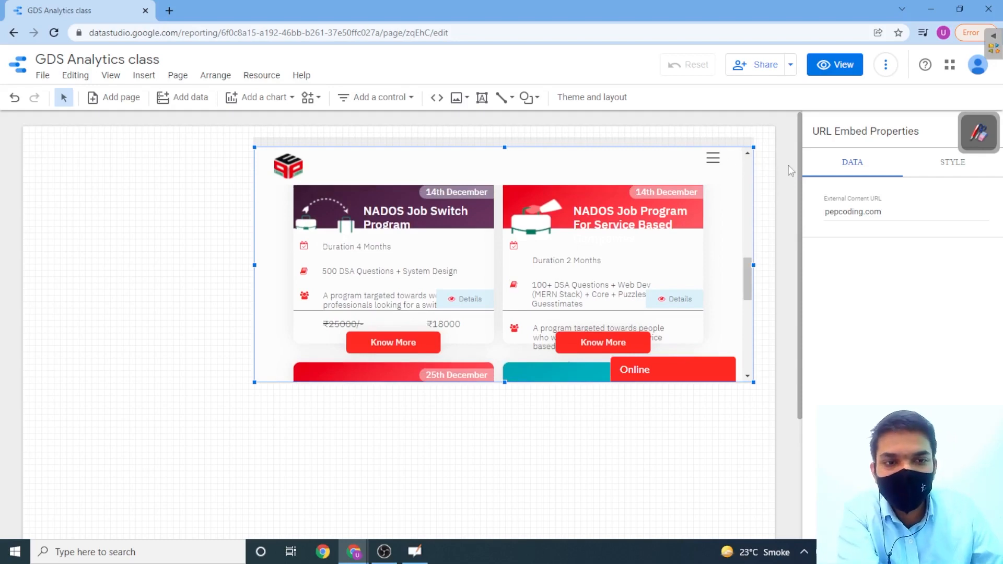
Step: Delete the embedded pepcoding.com frame from the canvas
left_click(773, 154)
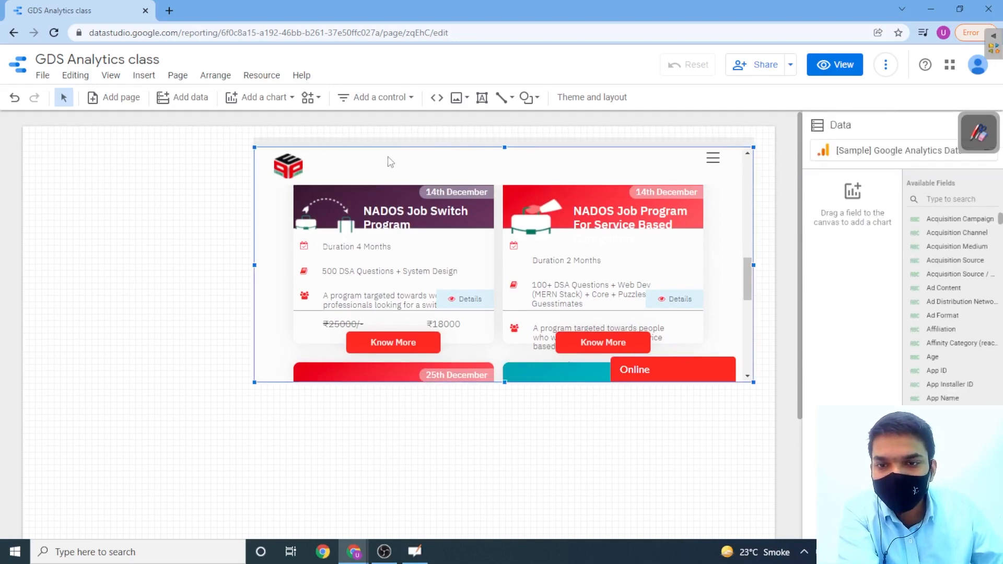
left_click(403, 142)
left_click_drag(406, 141, 416, 151)
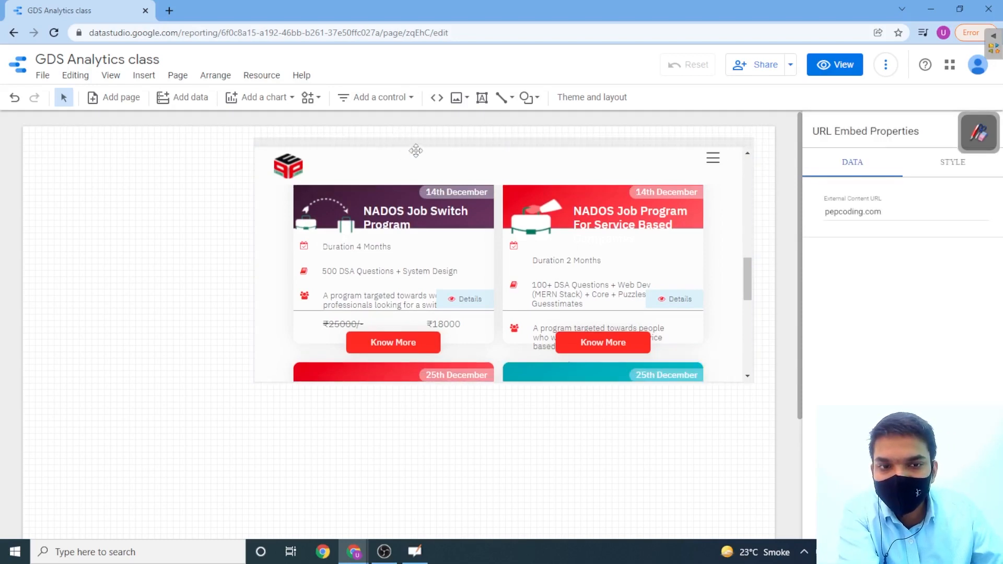
key("Delete")
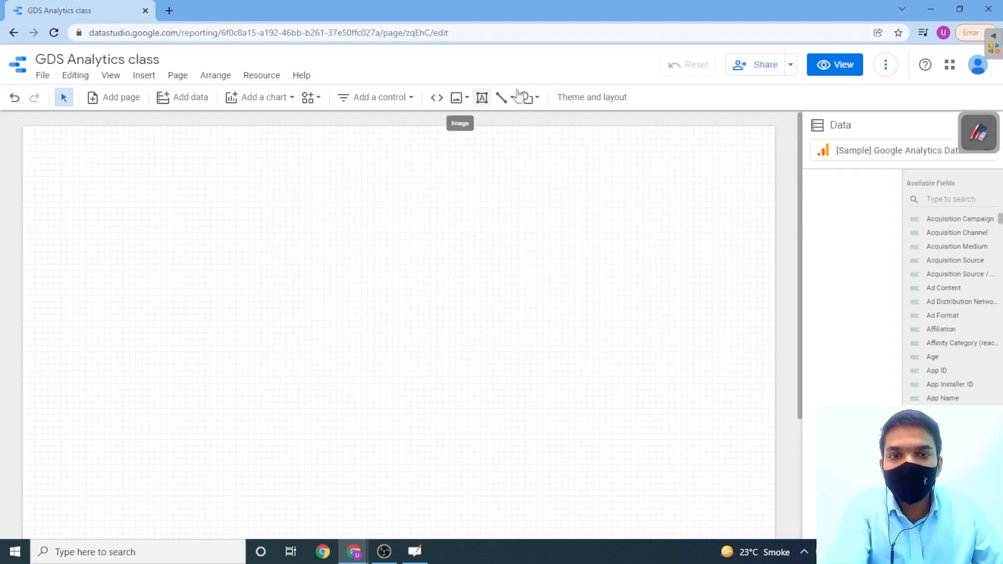
Step: Check the image, line and shape insertion options without adding anything to the page
left_click(458, 99)
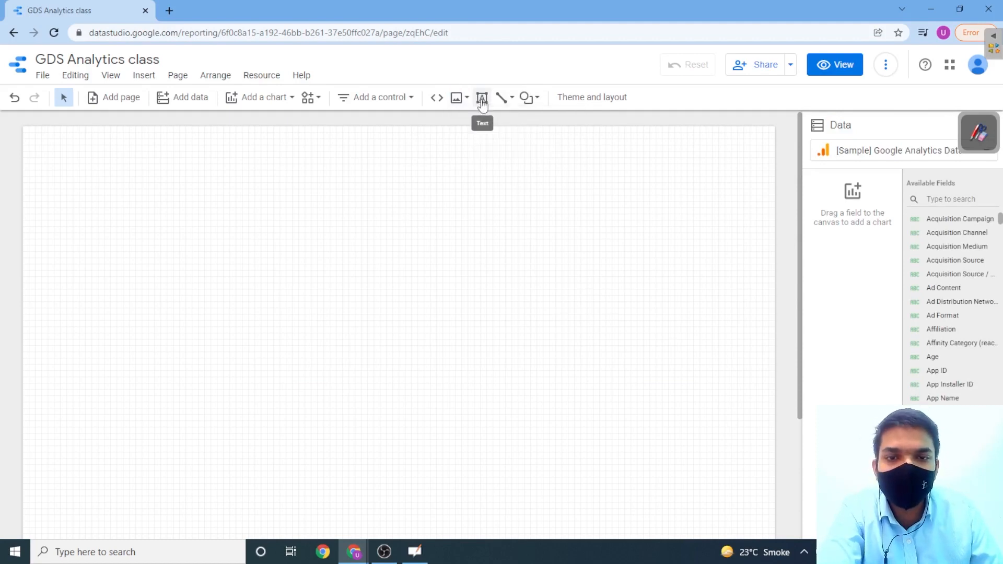
left_click(510, 98)
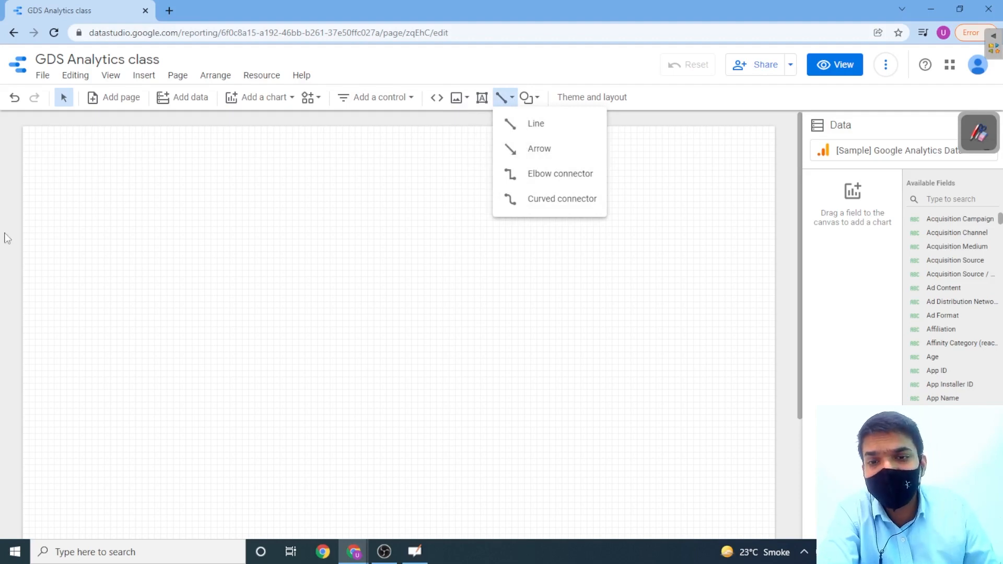
left_click(511, 101)
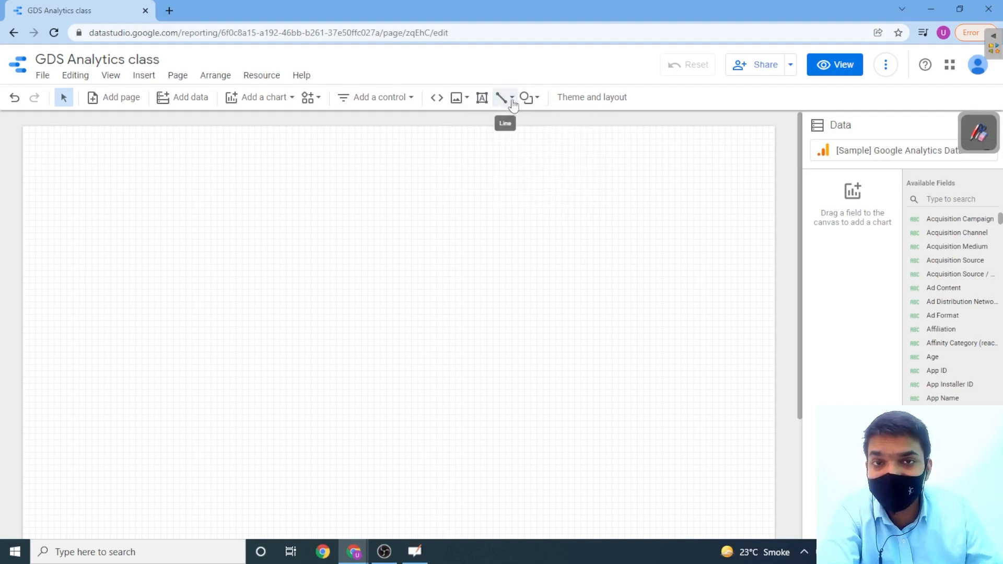
left_click(529, 97)
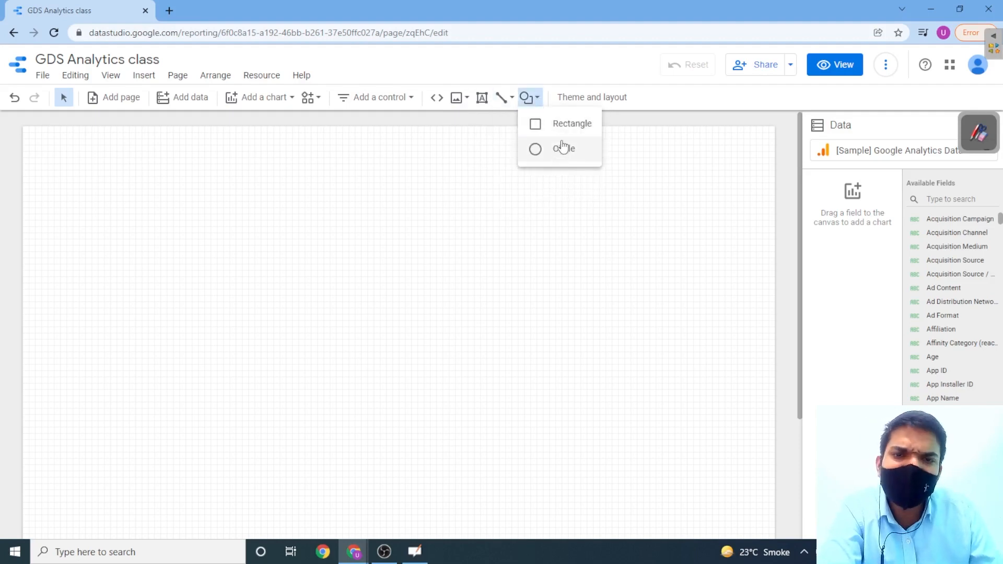
Step: Apply the Constellation theme to the report
left_click(602, 98)
left_click(623, 100)
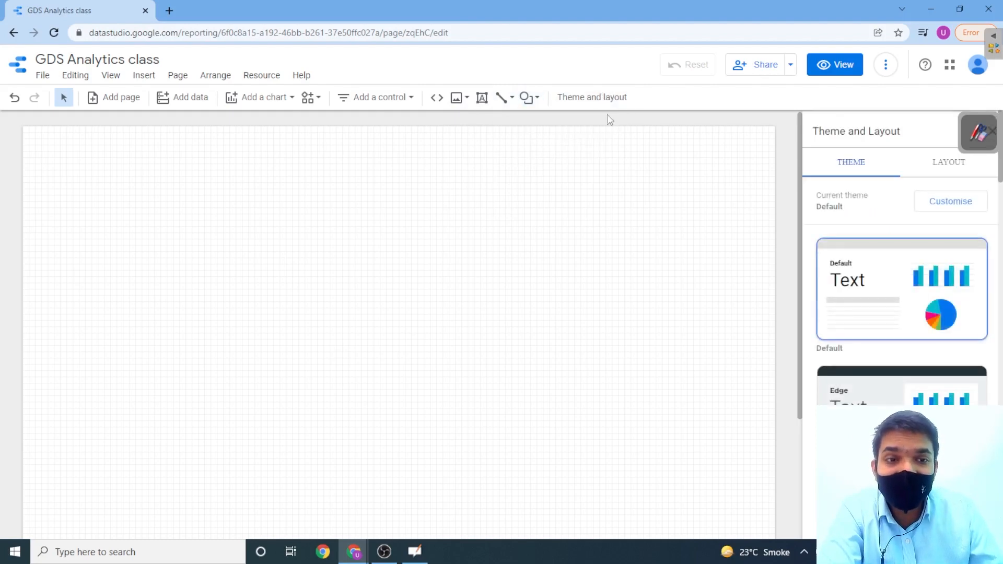
left_click(593, 98)
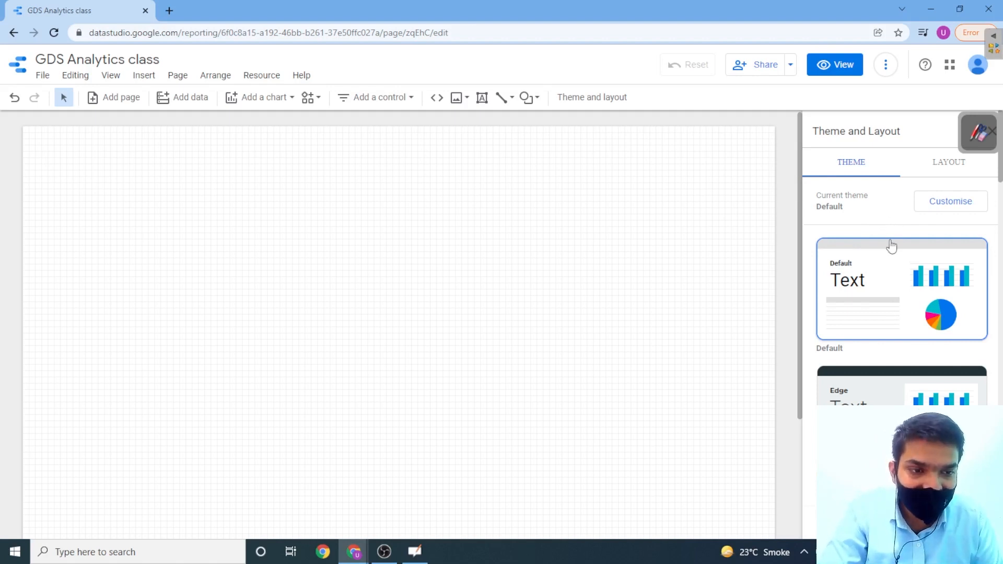
scroll(890, 245, "down", 6)
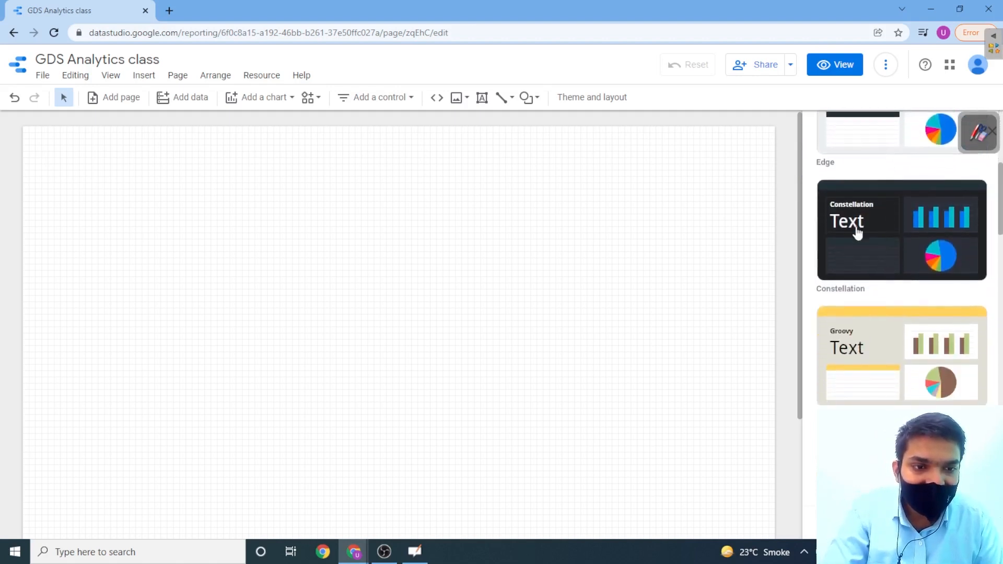
left_click(858, 234)
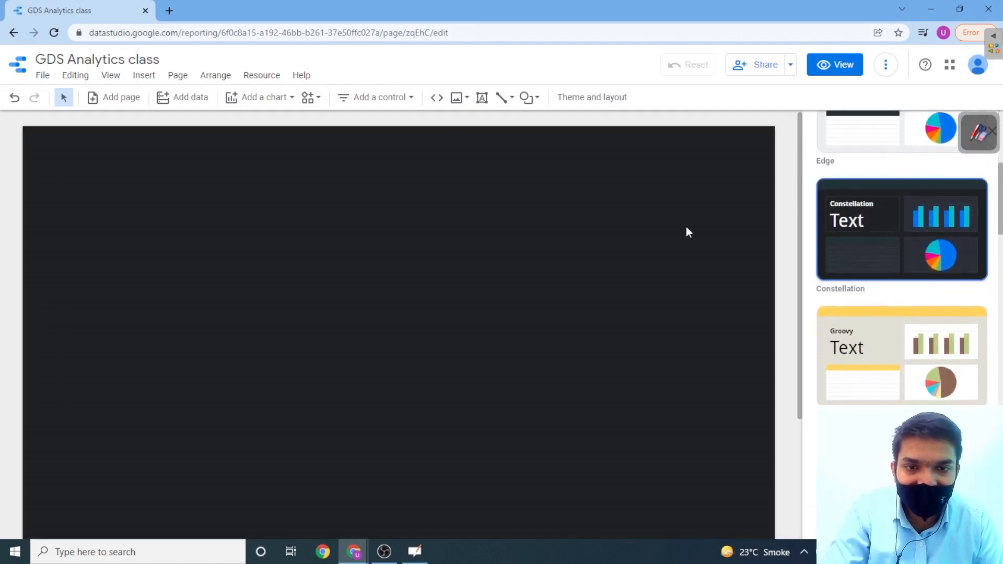
Step: Browse the remaining report themes, try a light one, and switch back to Constellation
scroll(878, 243, "down", 2)
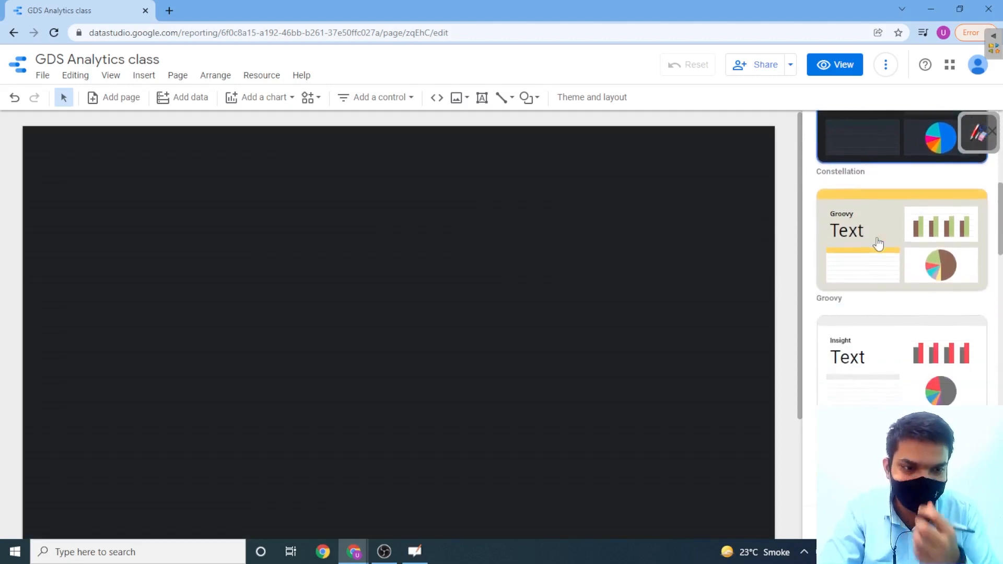
scroll(878, 243, "down", 10)
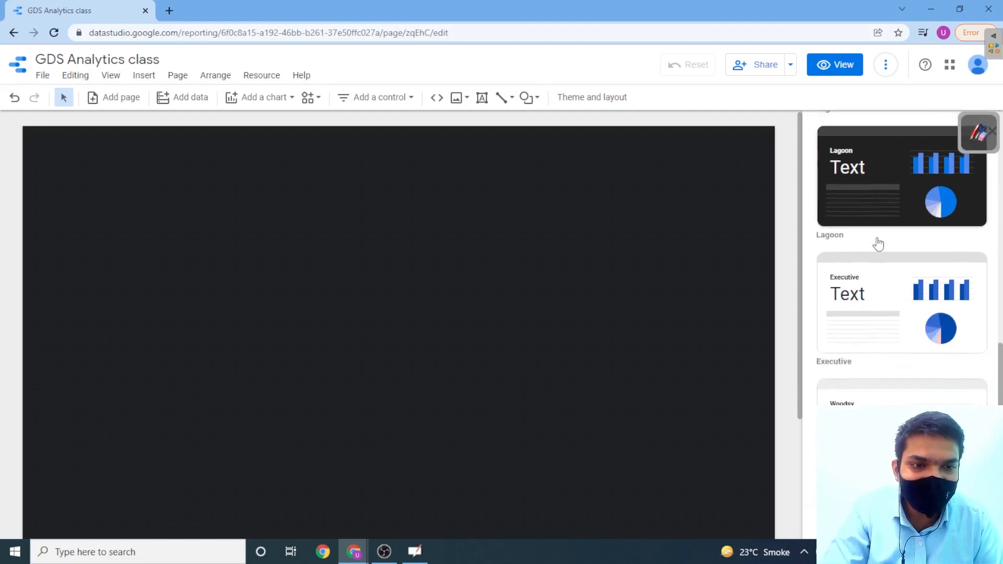
scroll(878, 244, "down", 6)
scroll(880, 246, "up", 3)
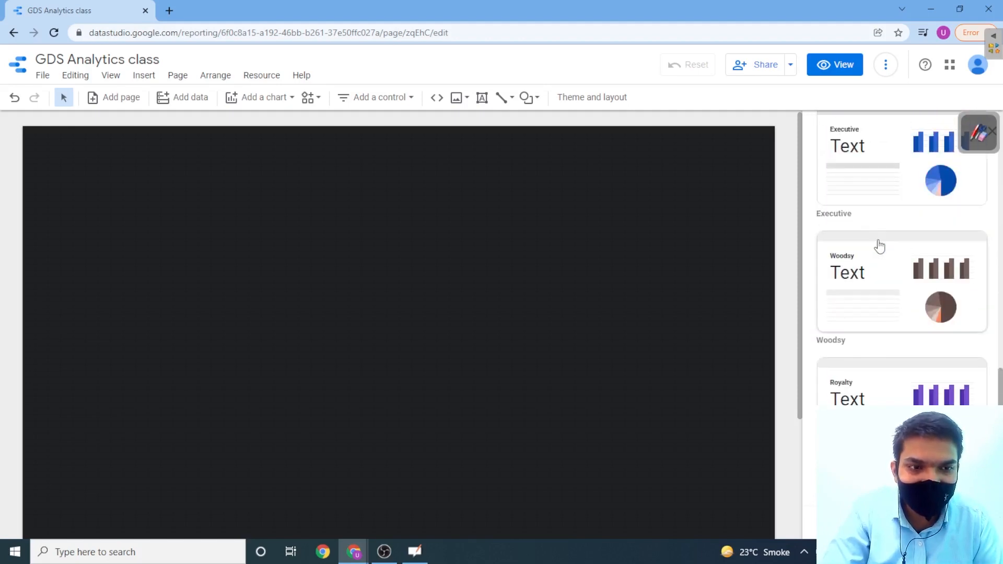
left_click(879, 246)
scroll(878, 243, "down", 5)
scroll(893, 299, "up", 1)
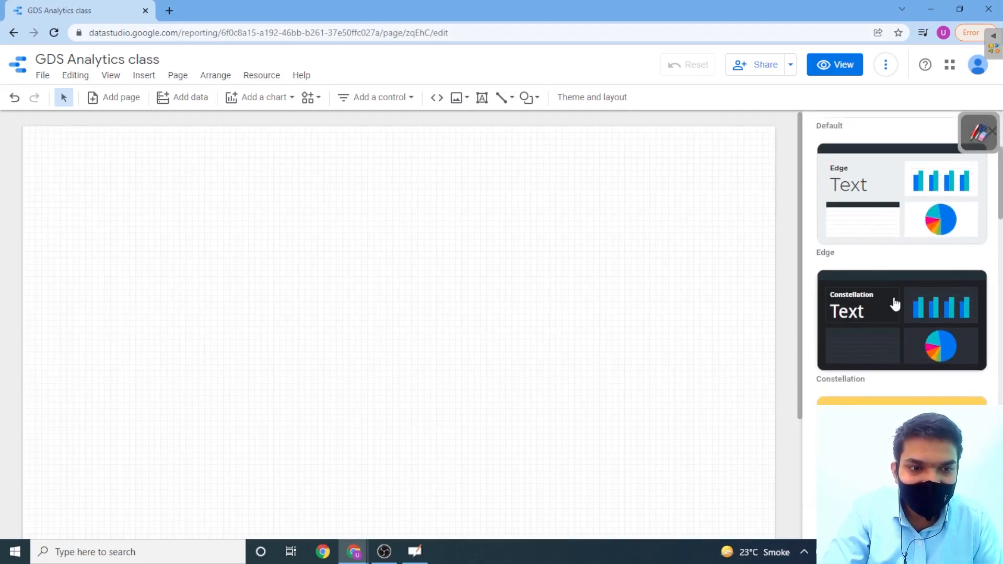
left_click(893, 299)
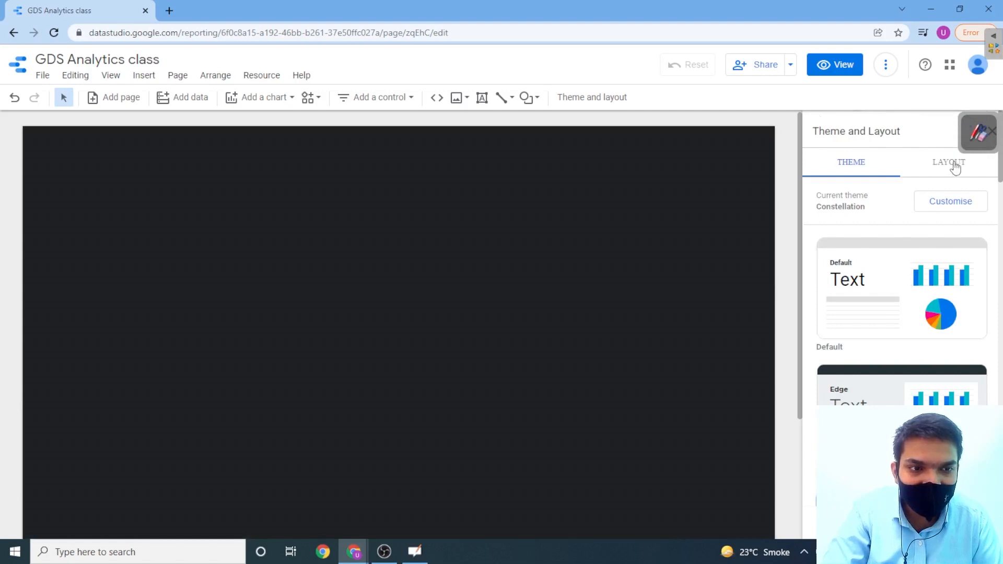
Step: Review the layout settings, keeping the US letter (4:3) – Landscape canvas size and trying Grid snapping before returning to Smart guides
left_click(943, 172)
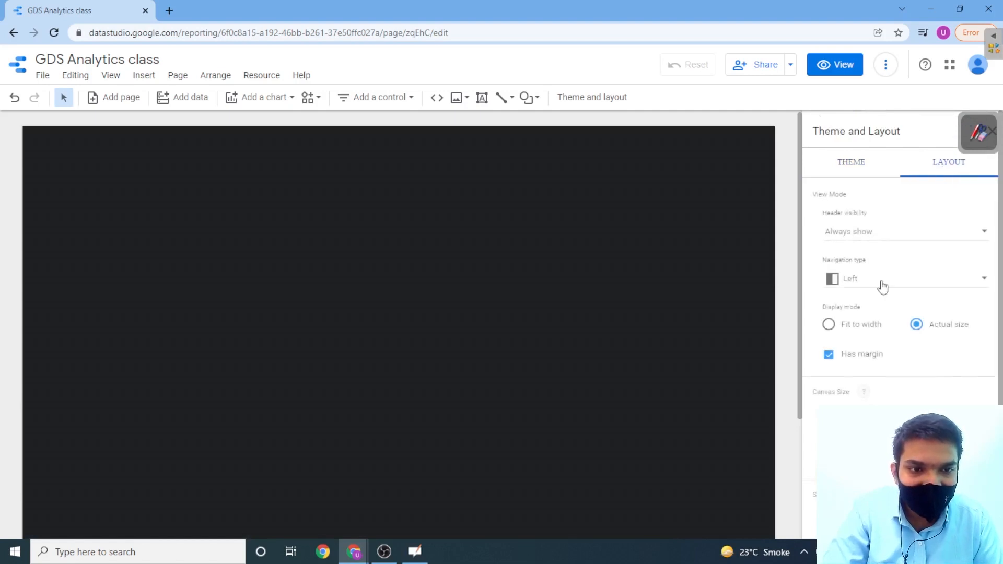
scroll(882, 286, "down", 1)
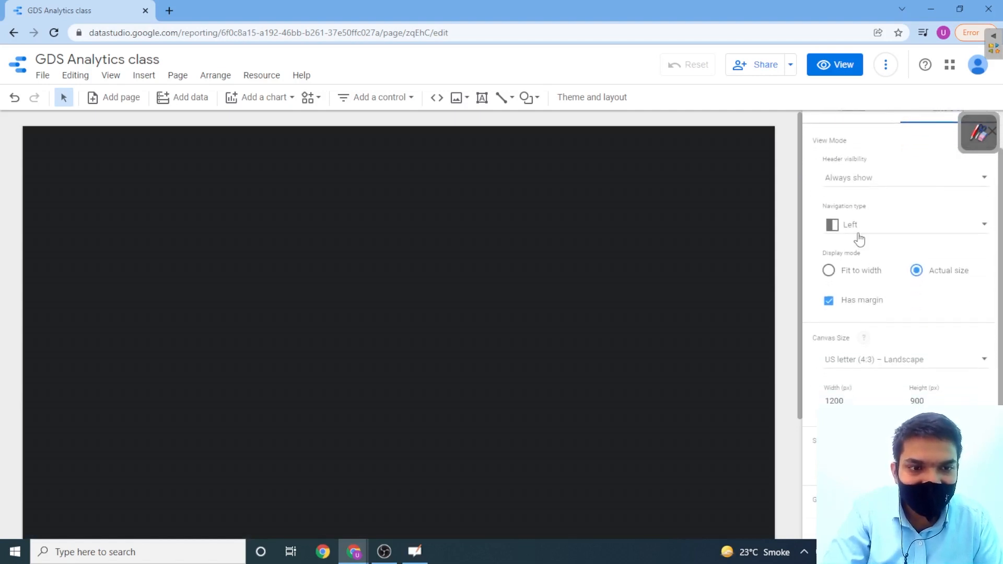
scroll(857, 237, "down", 2)
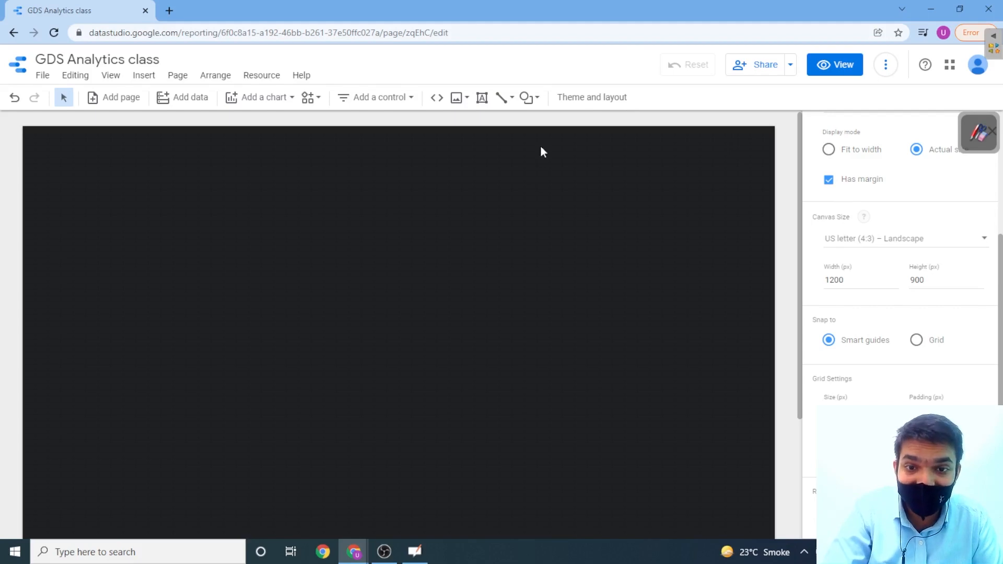
left_click(871, 243)
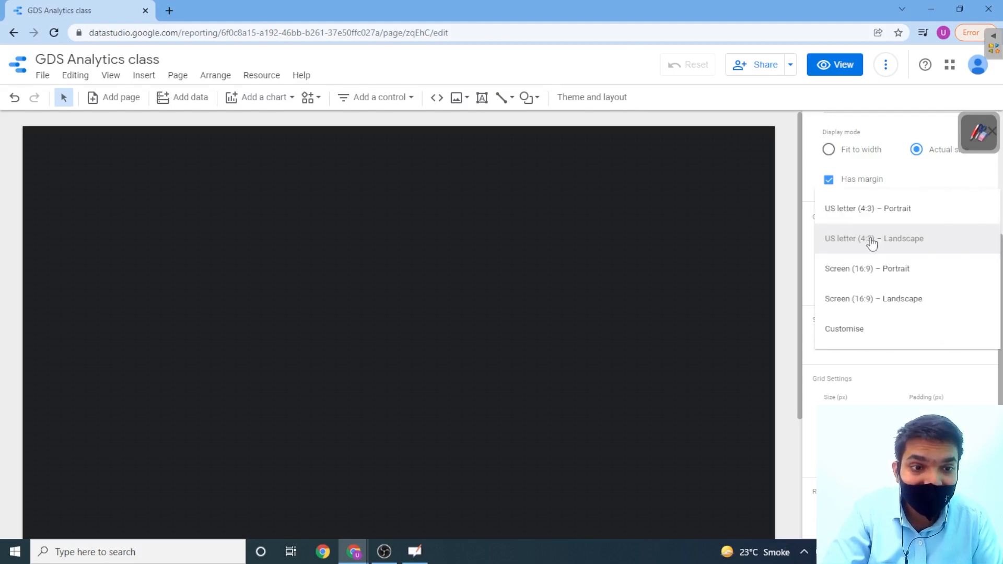
left_click(871, 243)
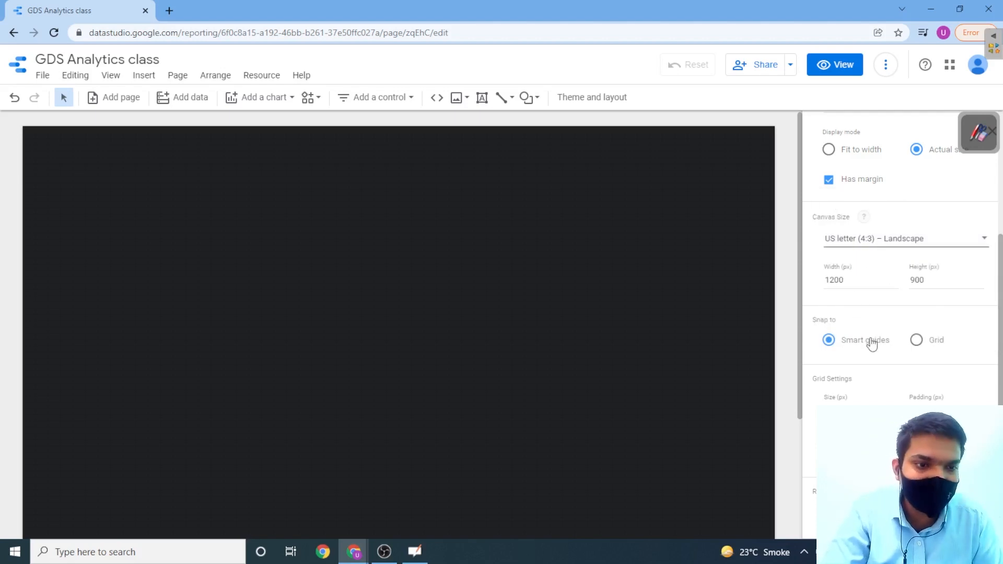
left_click(926, 342)
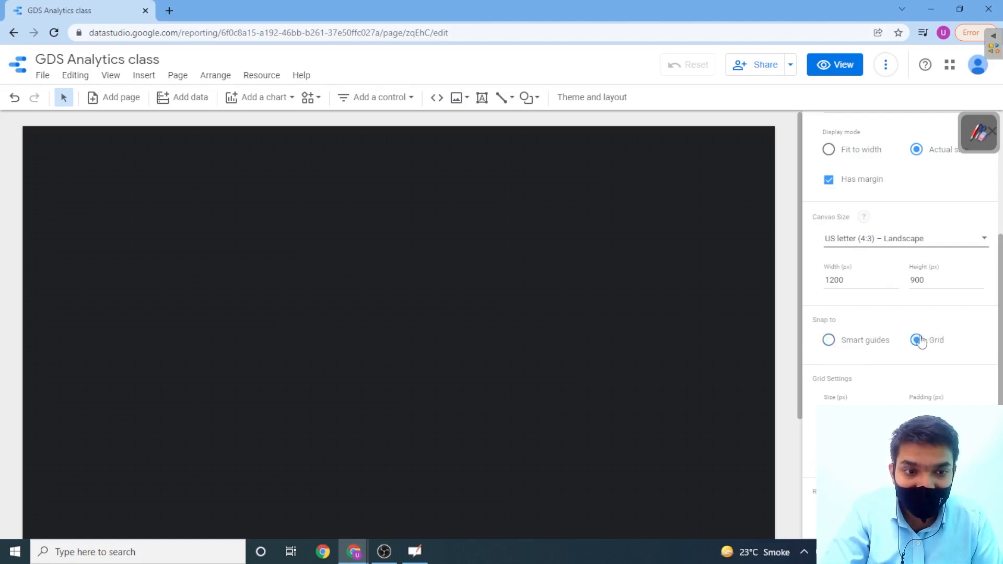
left_click(853, 346)
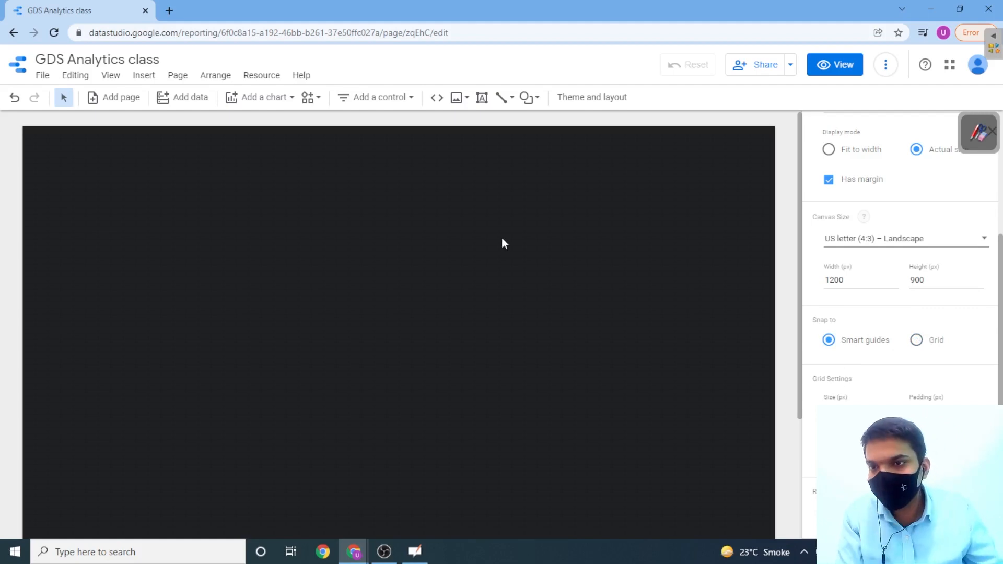
Step: Turn off the grid display on the report canvas
left_click(110, 74)
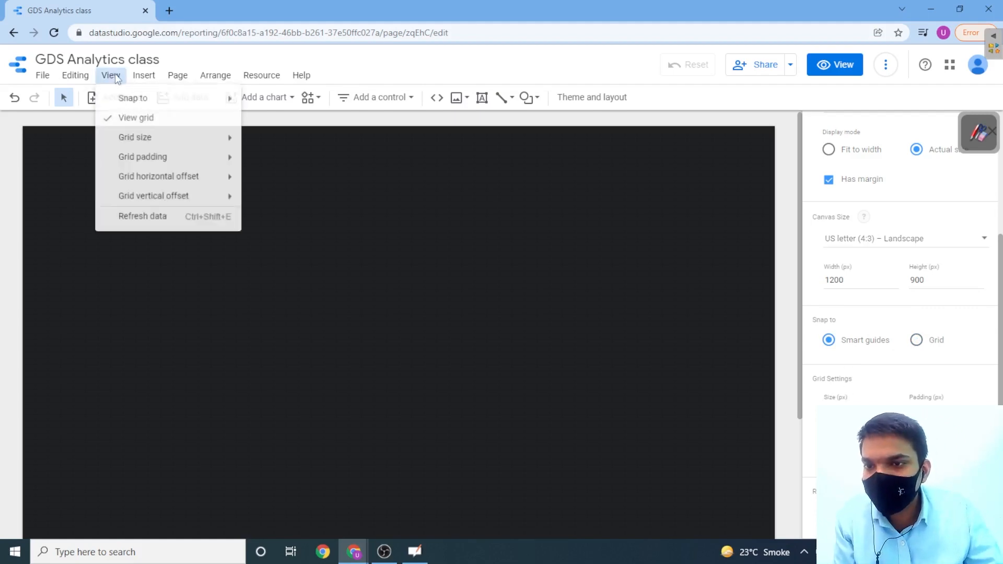
left_click(174, 120)
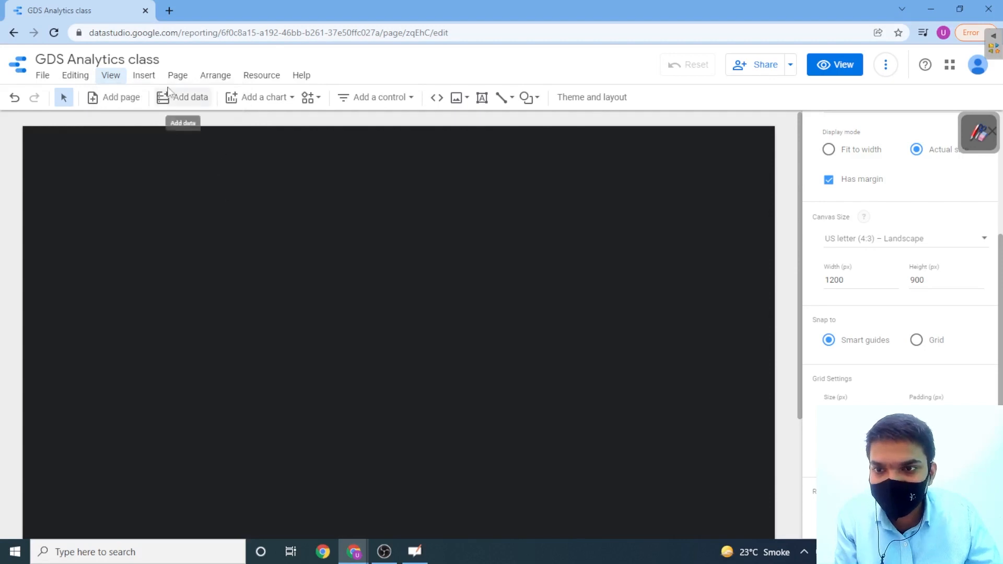
left_click(111, 78)
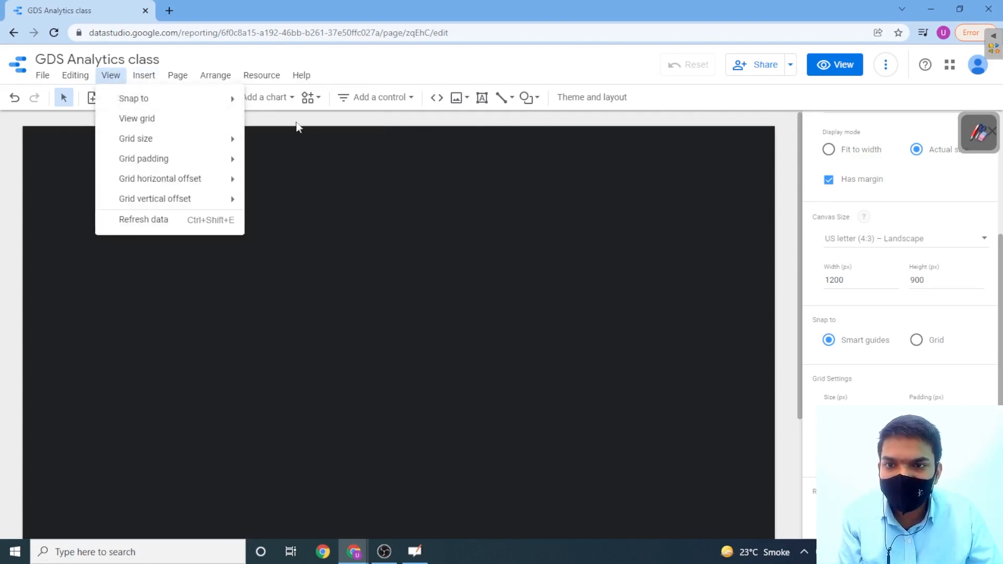
left_click(348, 129)
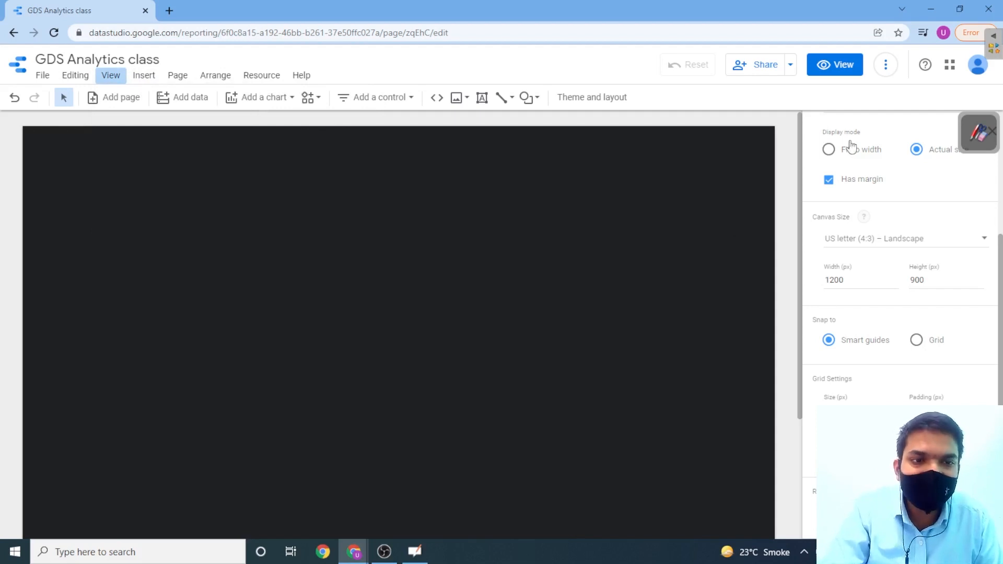
Step: Customise the Constellation theme by trying a light purple report background, and undo that colour change
scroll(838, 133, "up", 3)
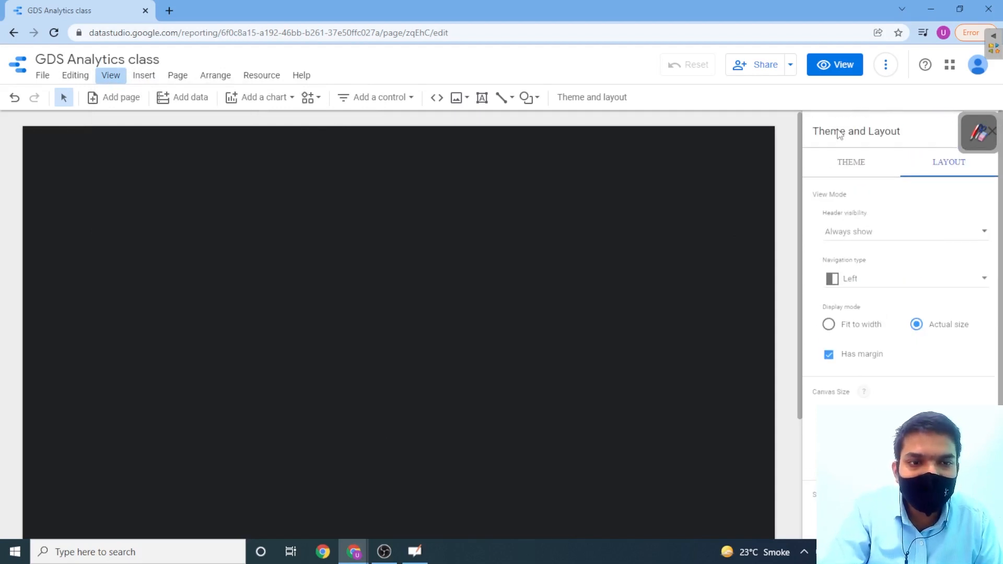
left_click(841, 160)
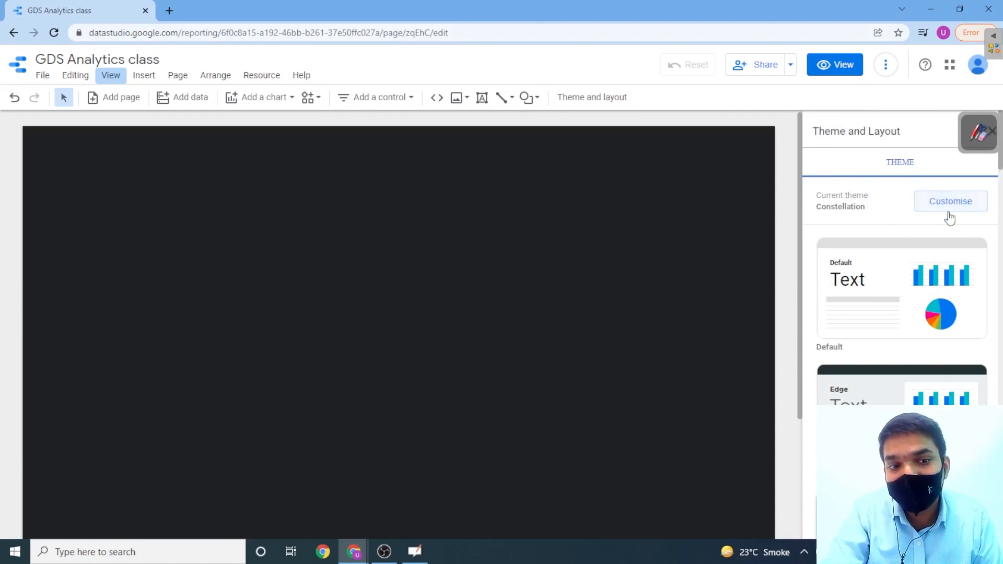
left_click(971, 208)
scroll(861, 283, "down", 3)
scroll(862, 285, "up", 3)
scroll(861, 284, "up", 1)
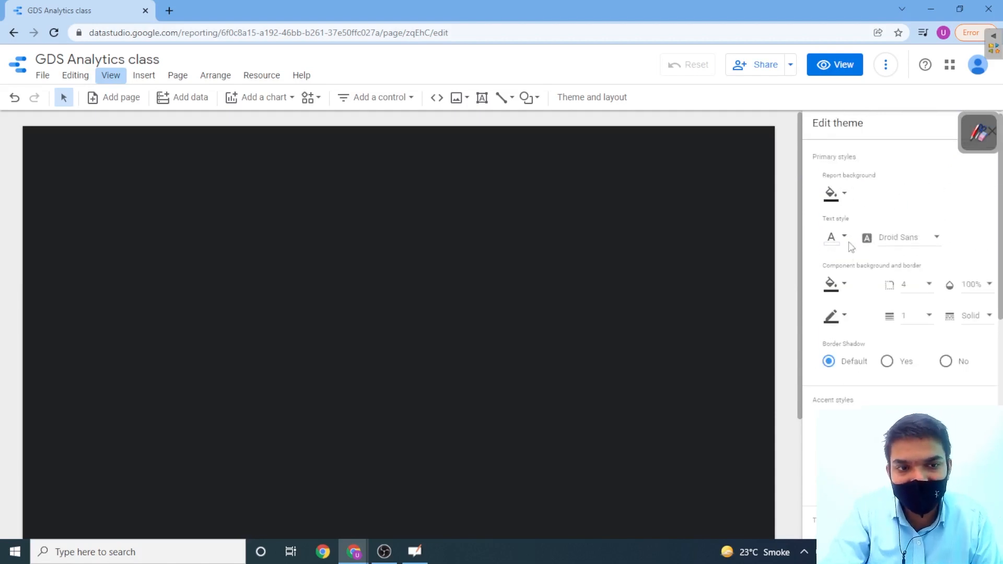
left_click(830, 193)
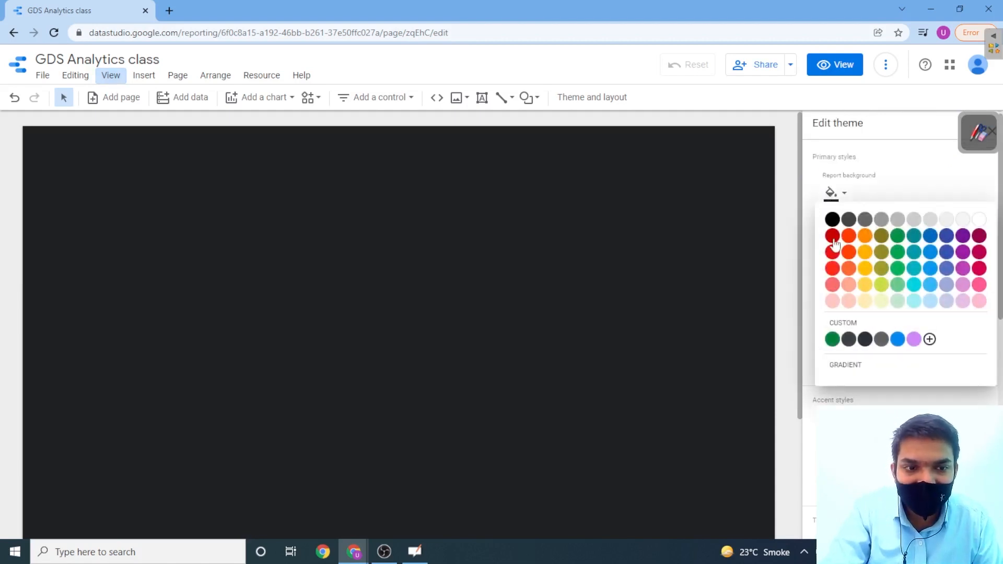
left_click(913, 340)
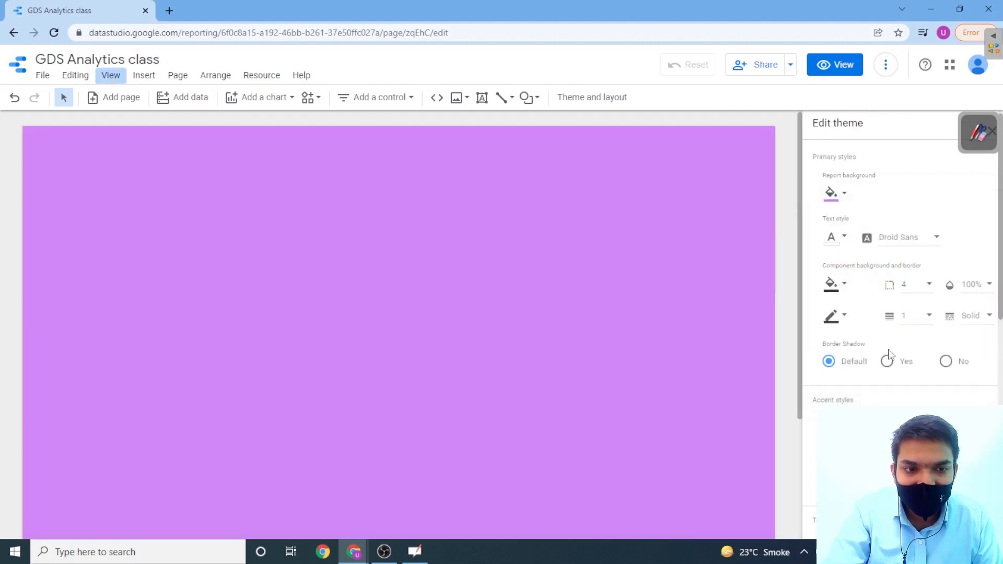
key("ctrl+z")
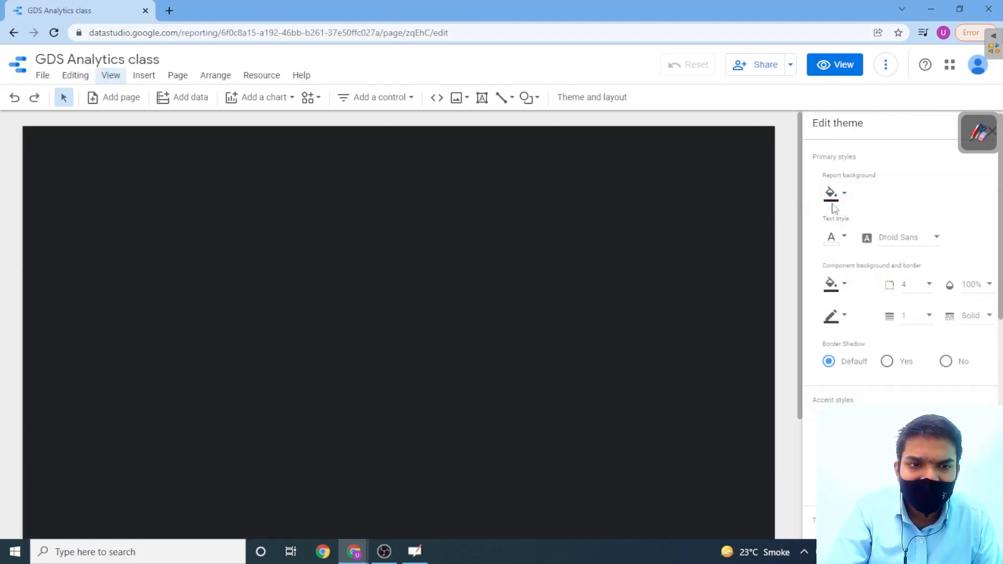
Step: Give the report background a custom linear gradient running from dark purple to grey
left_click(830, 195)
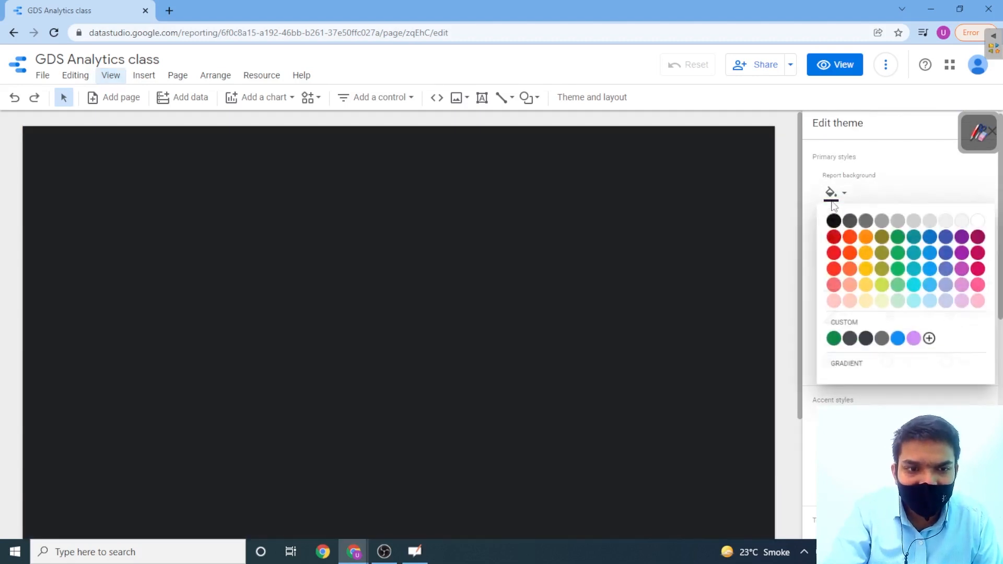
left_click(854, 368)
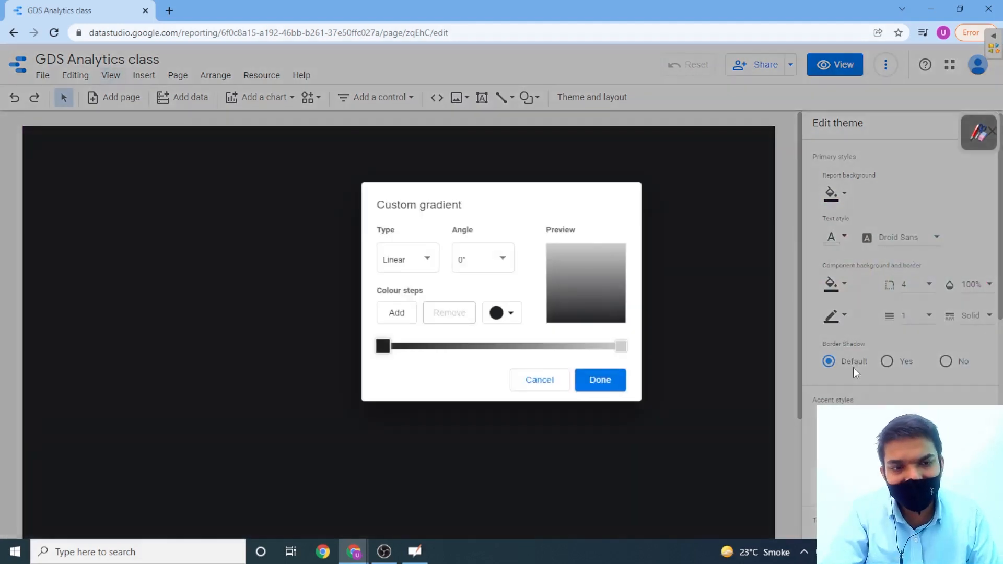
left_click(509, 312)
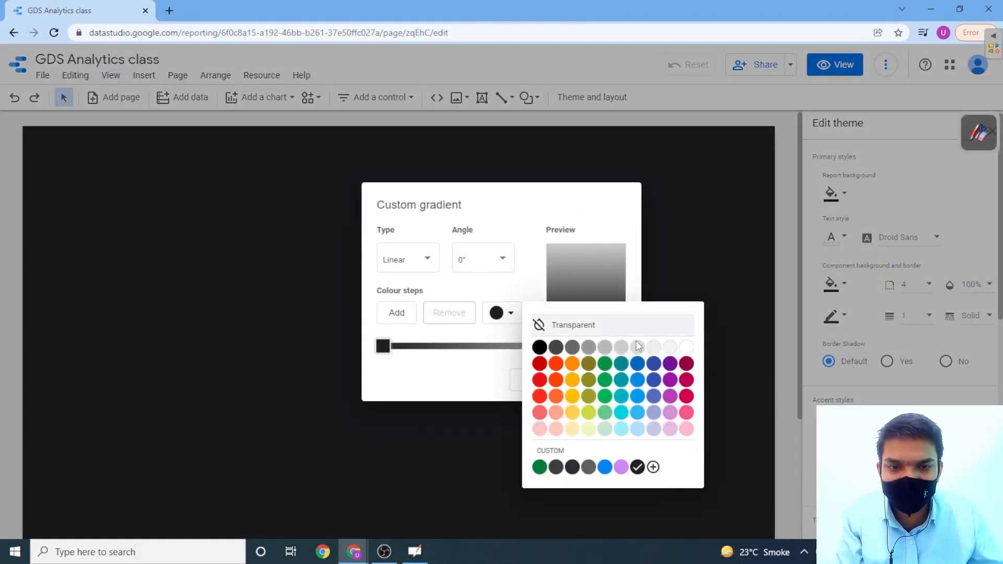
left_click(671, 365)
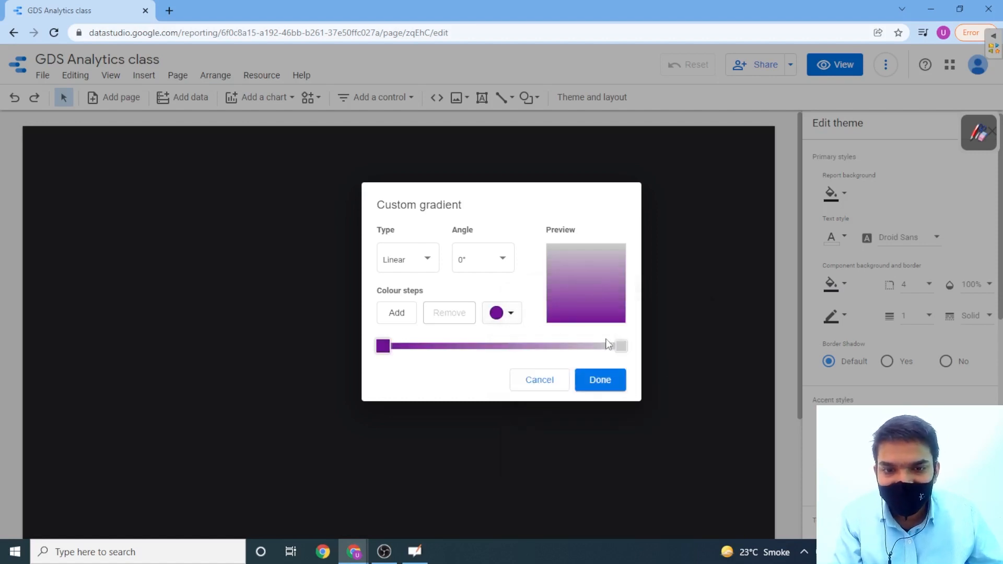
left_click(622, 347)
left_click(511, 313)
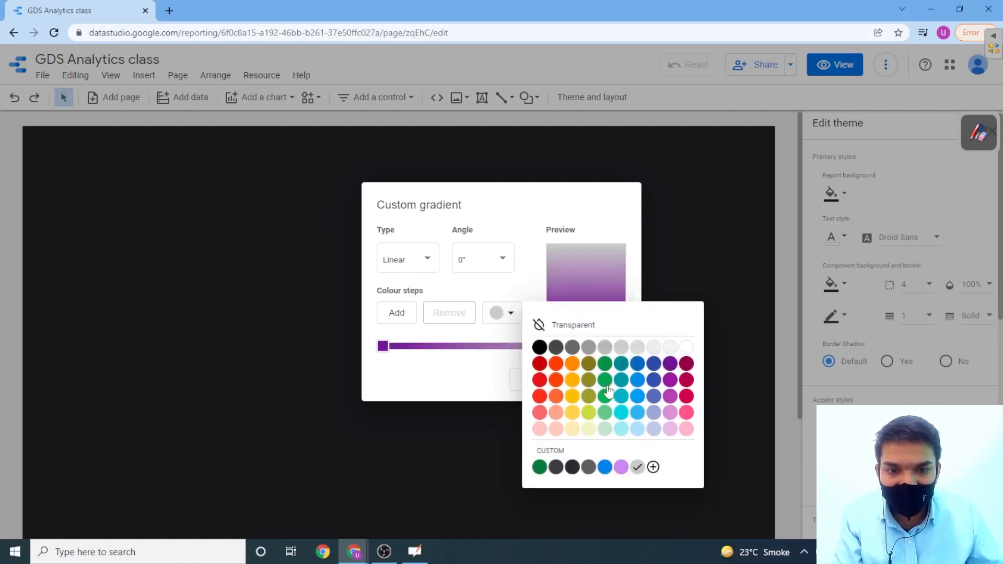
left_click(589, 348)
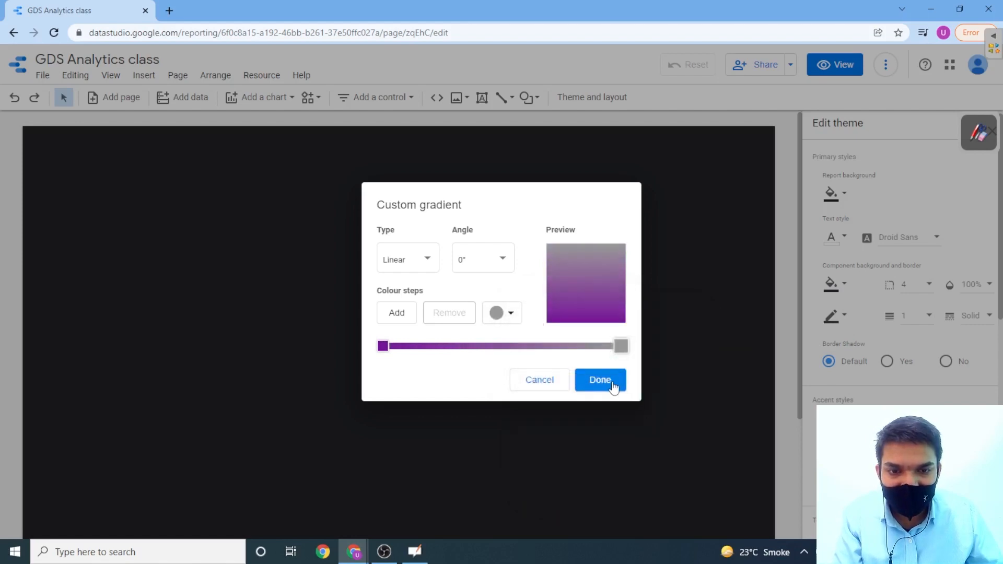
left_click(609, 382)
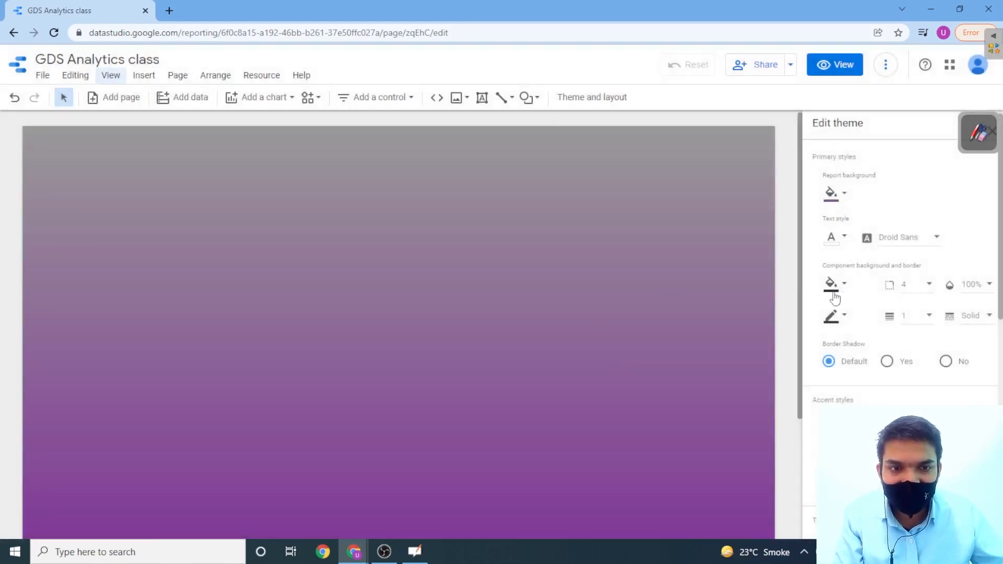
Step: Try the Radial type for the report background gradient, and undo the gradient changes back to the solid dark background
left_click(833, 194)
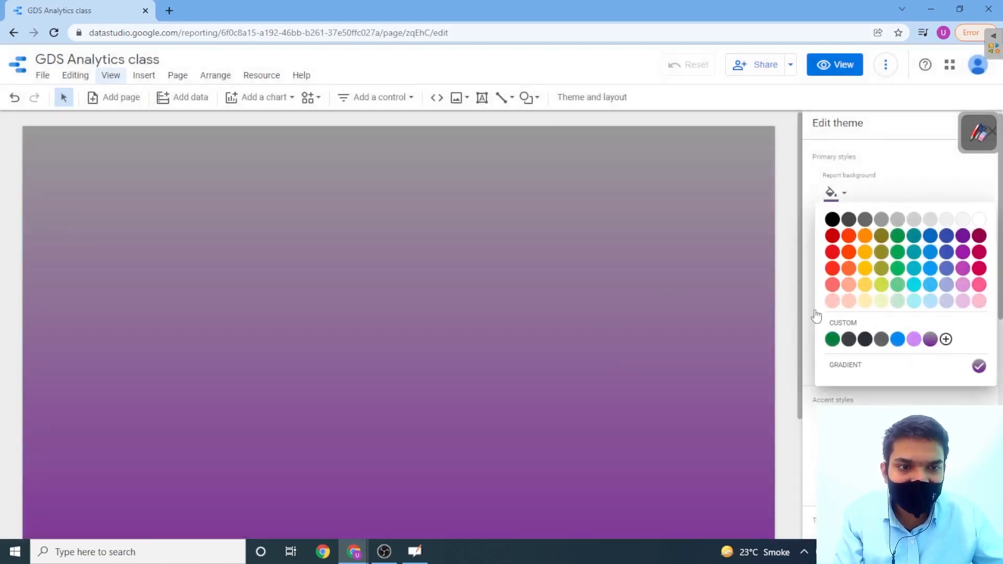
left_click(843, 365)
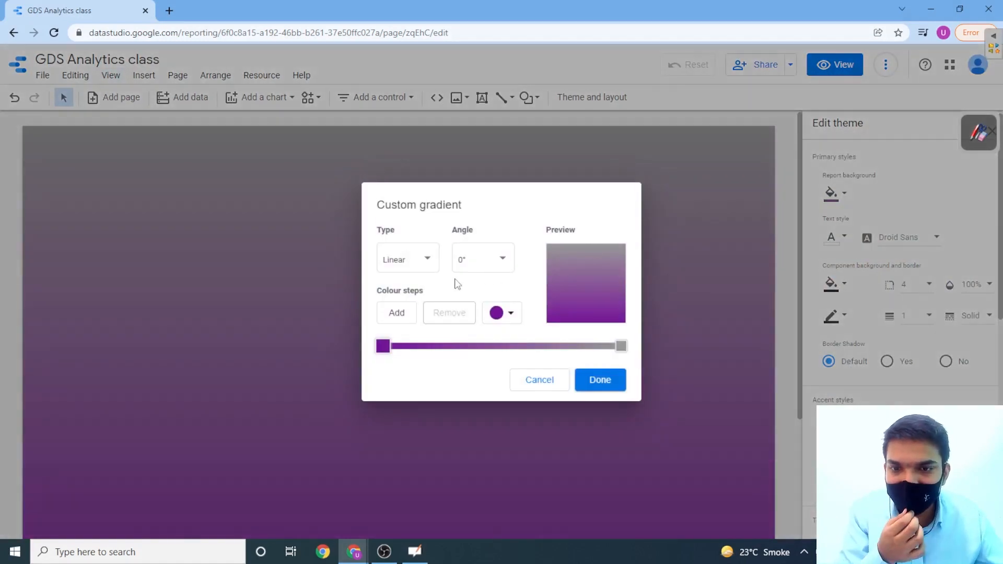
left_click(421, 260)
left_click(423, 286)
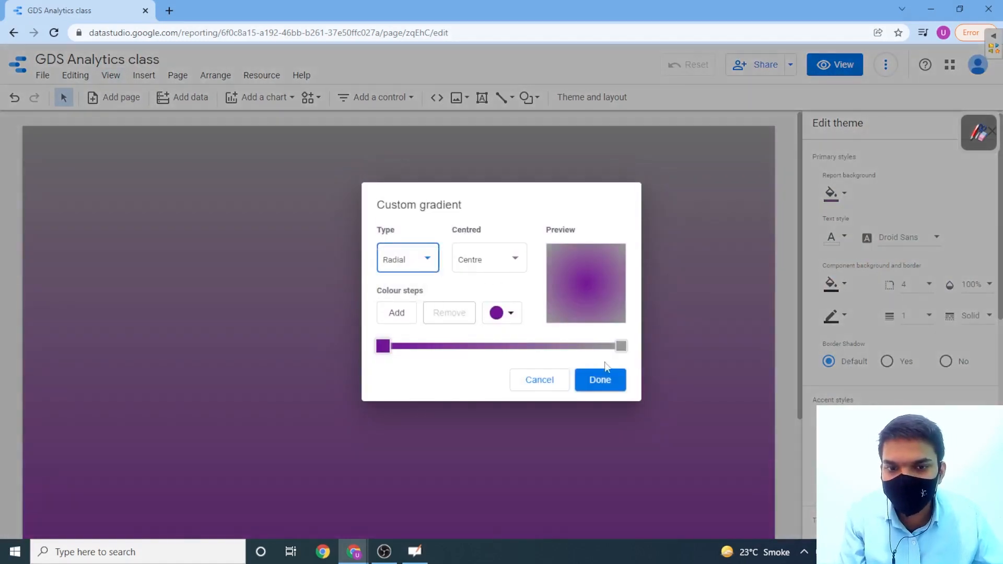
left_click(599, 380)
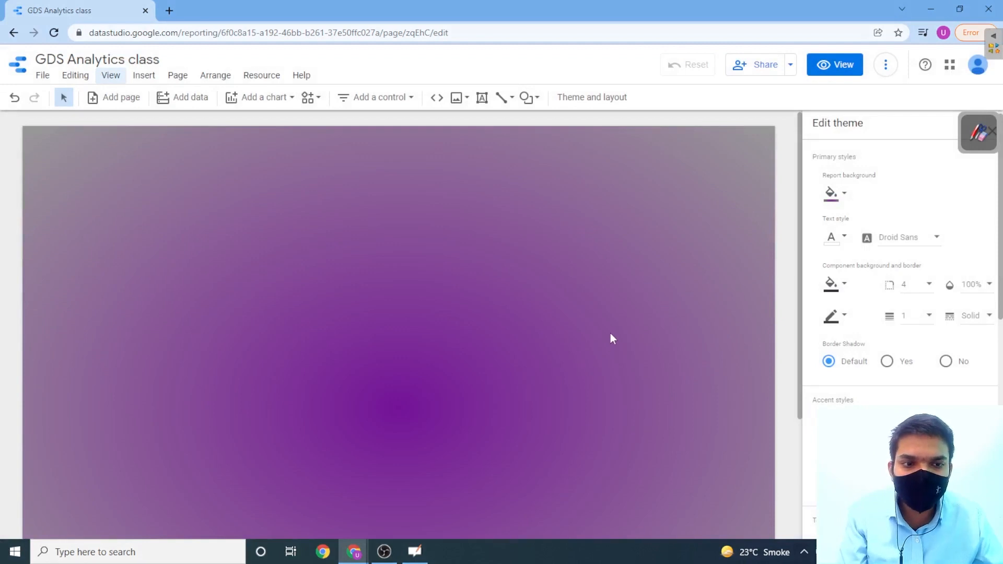
key("ctrl+z")
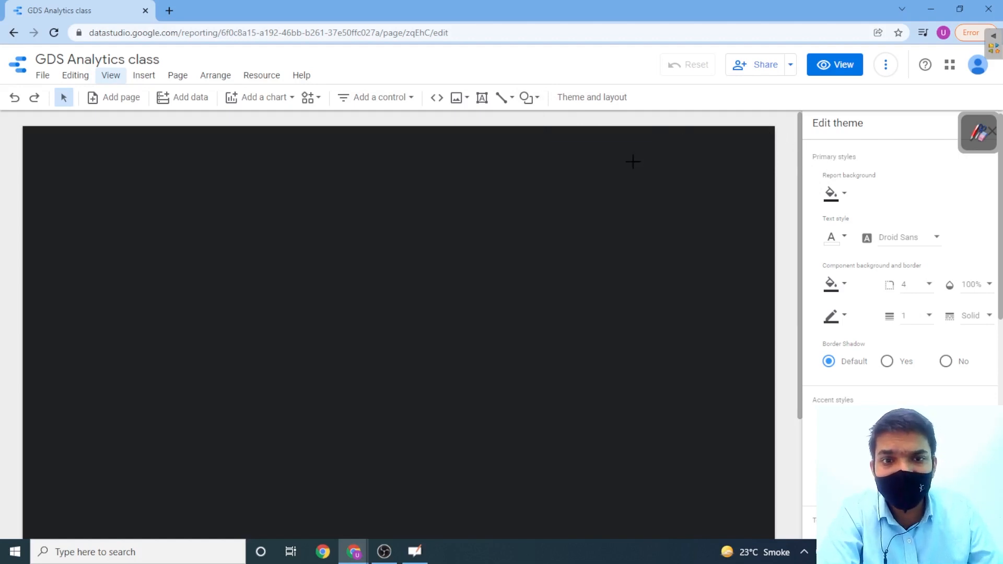
Step: Look through the available fields of the [Sample] Google Analytics data source
left_click(603, 196)
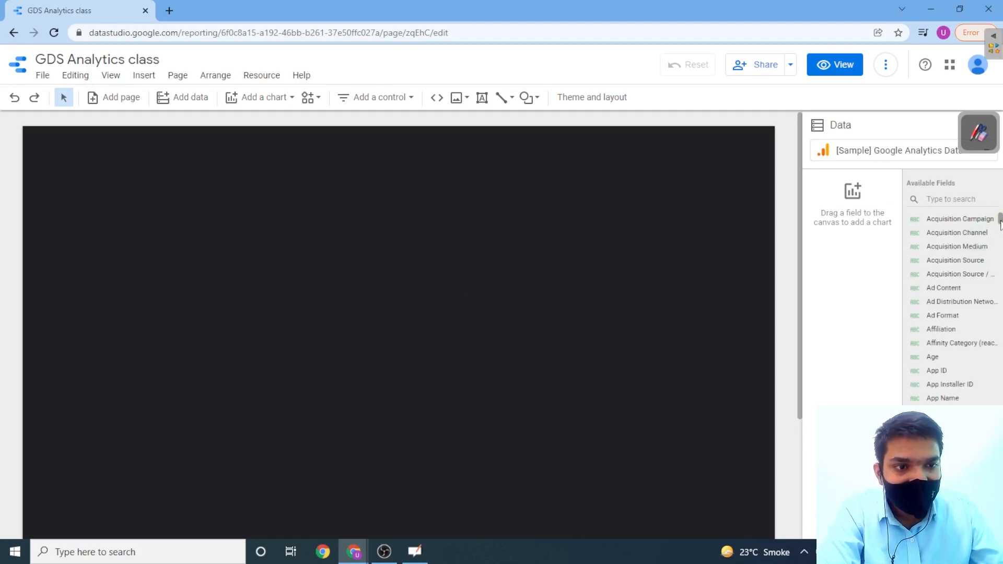
mouse_move(1001, 222)
left_mouse_down()
mouse_move(1001, 239)
mouse_move(1001, 230)
left_mouse_up()
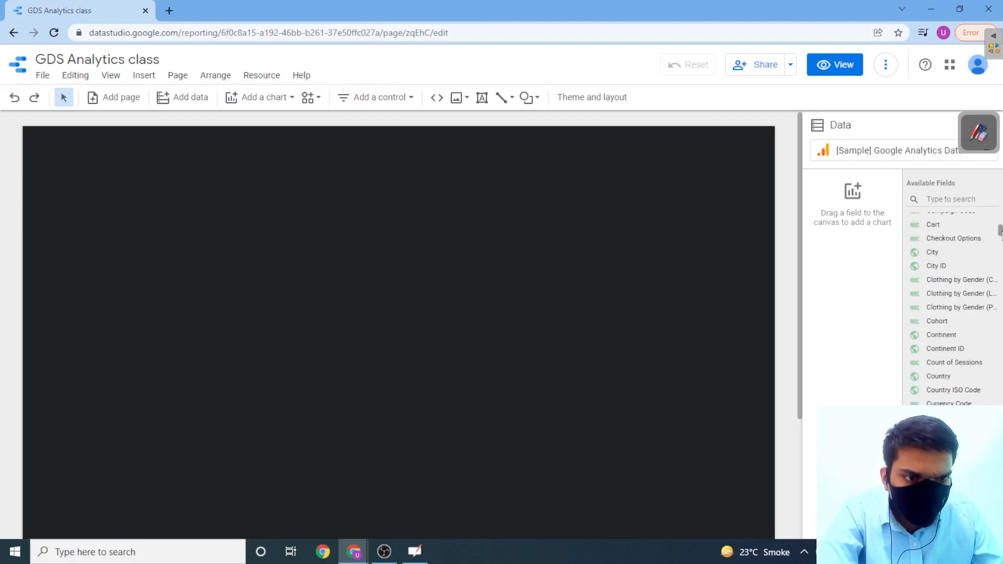
left_click_drag(1000, 230, 1001, 202)
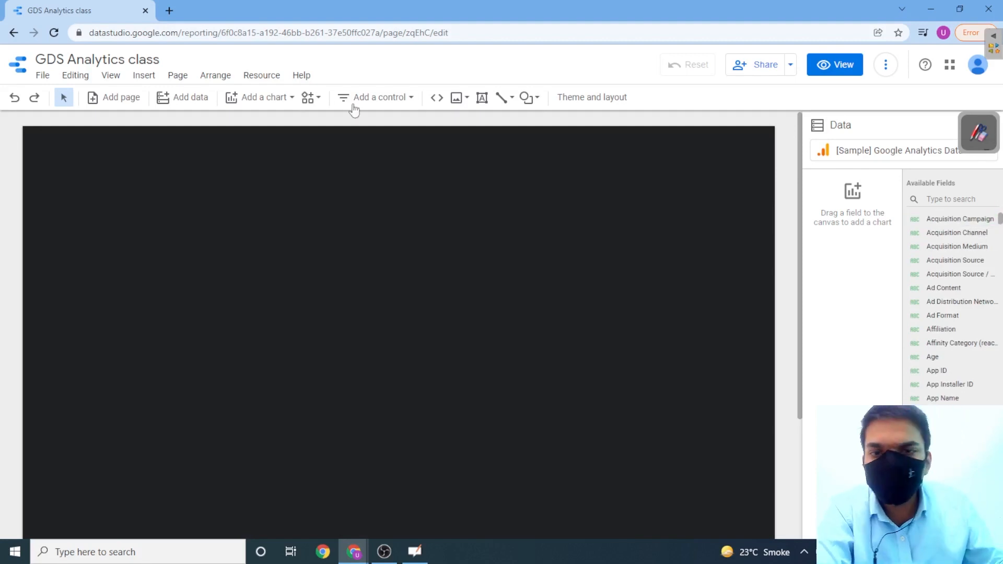
Step: Draw a wide rectangle across the upper middle of the canvas and fill it with yellow
left_click(536, 100)
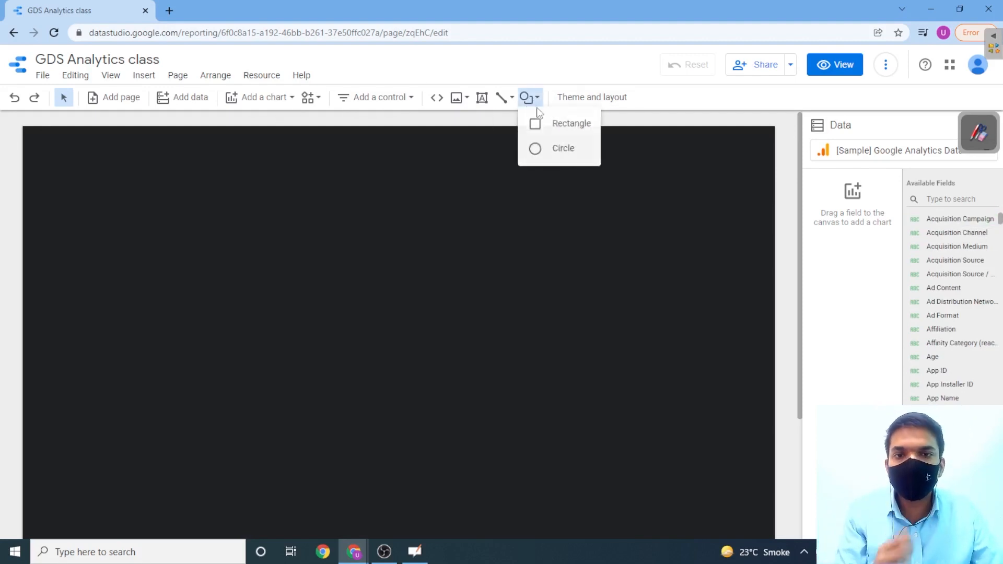
left_click(547, 126)
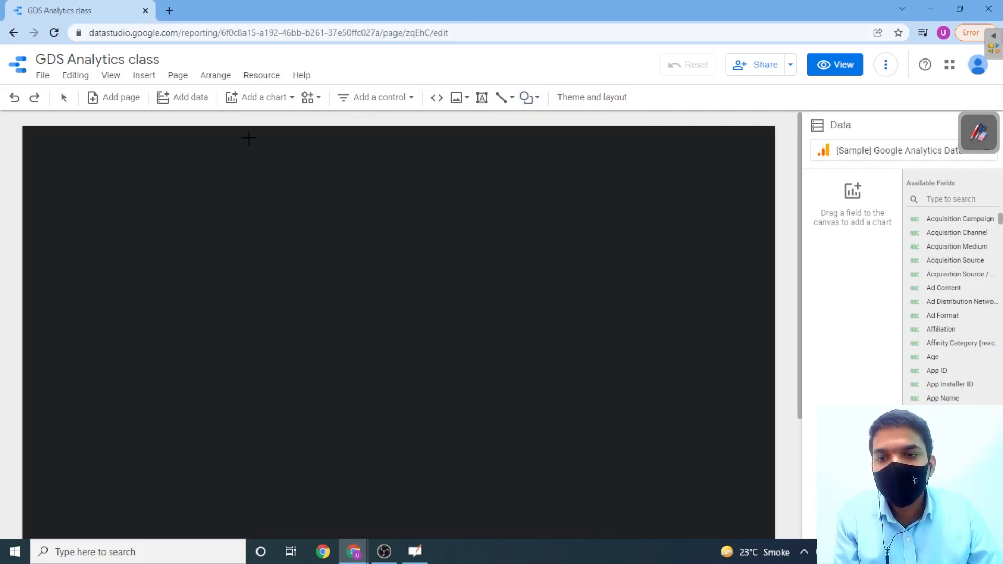
mouse_move(257, 139)
left_mouse_down()
mouse_move(390, 150)
mouse_move(559, 215)
left_mouse_up()
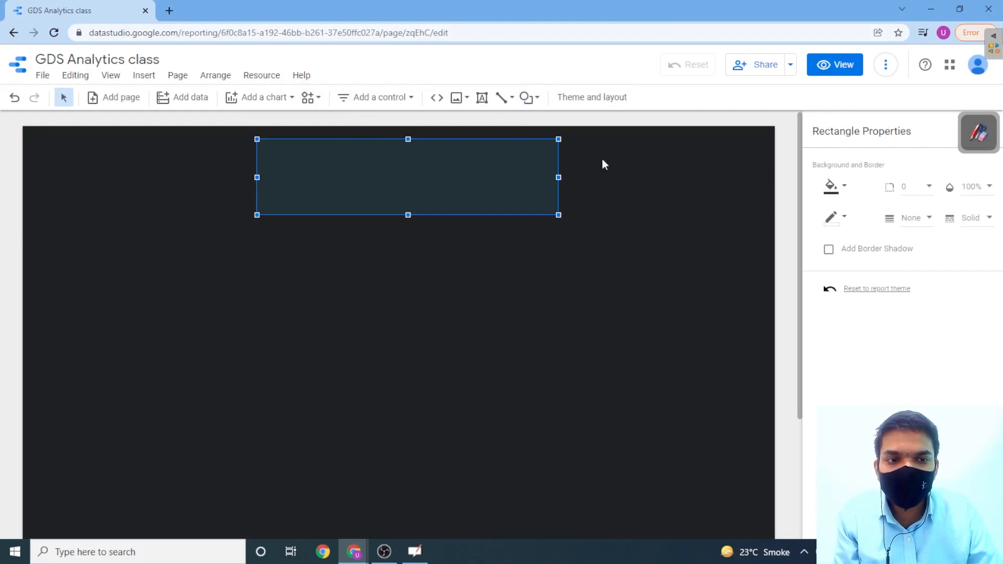
left_click(834, 187)
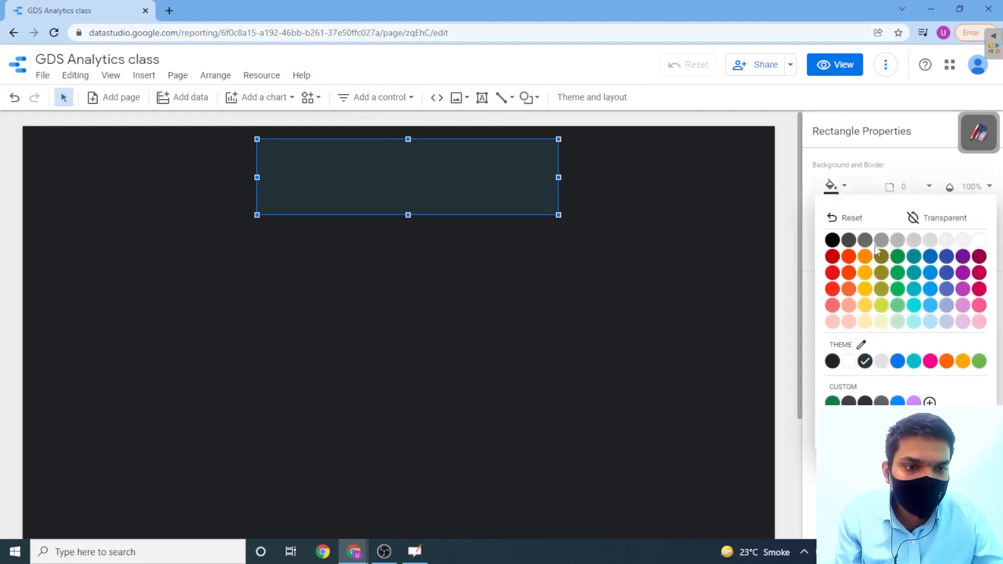
left_click(863, 305)
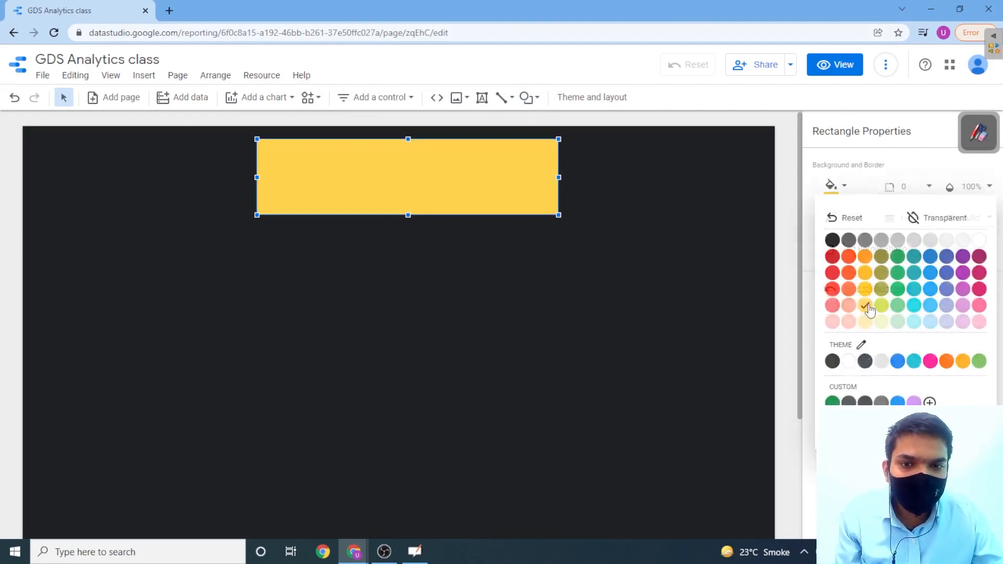
Step: Try a paler cream yellow fill on the rectangle and undo it
left_click(835, 187)
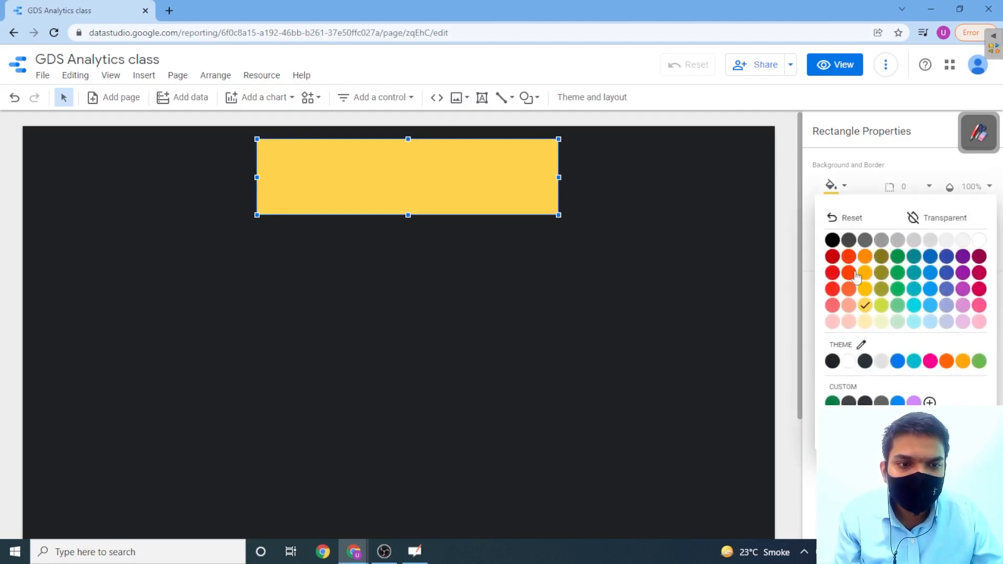
left_click(866, 321)
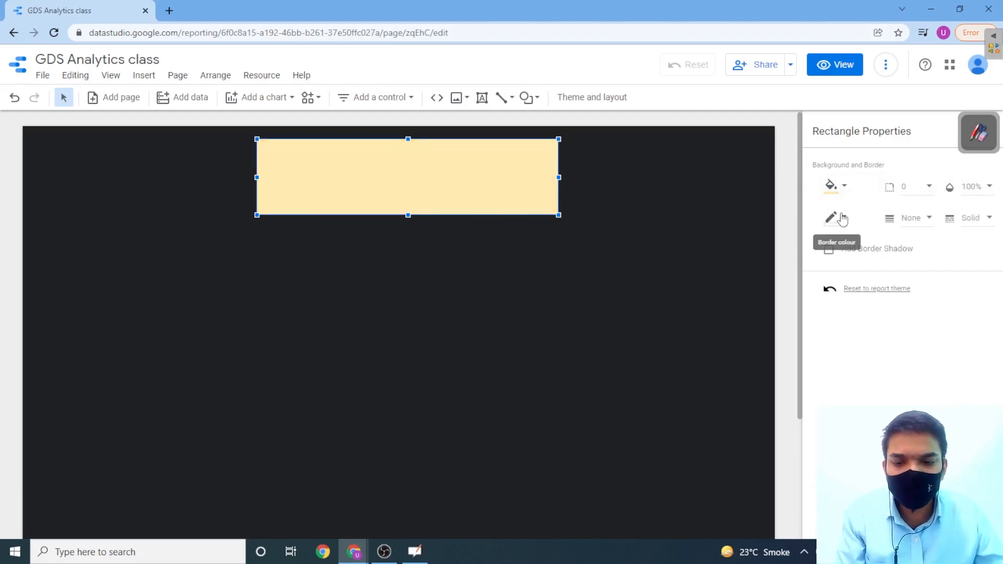
key("ctrl+z")
Step: Add a text box inside the yellow rectangle reading "GDS Analytics by Pepcoding"
left_click(481, 97)
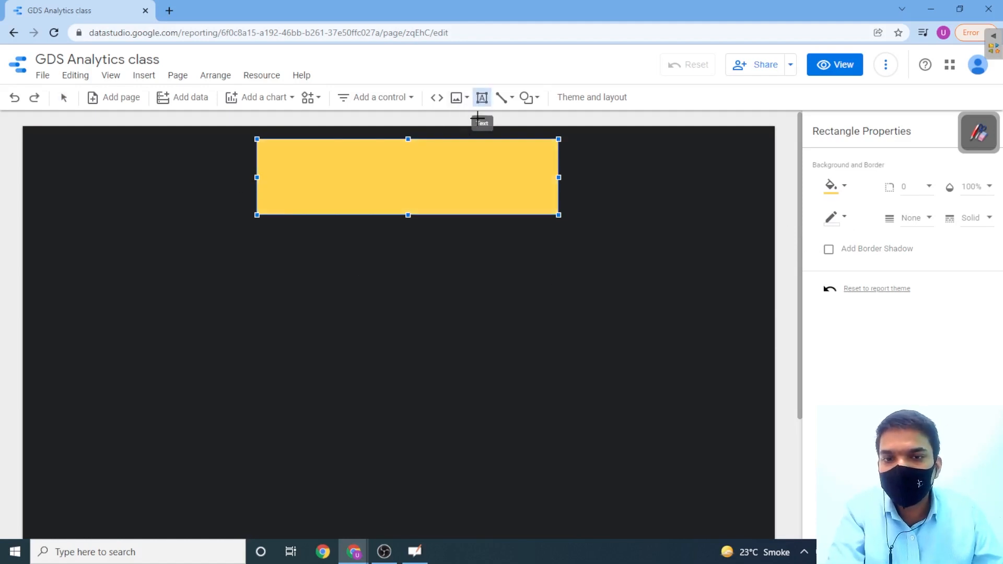
left_click_drag(341, 153, 481, 202)
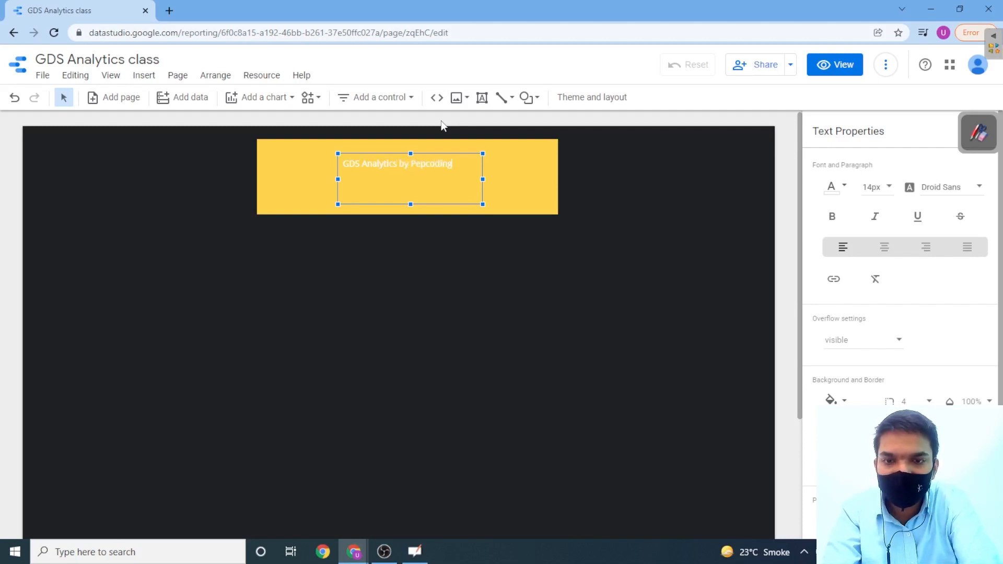
Step: Set the font size of the whole title "GDS Analytics by Pepcoding" to 36px
key("ctrl+a")
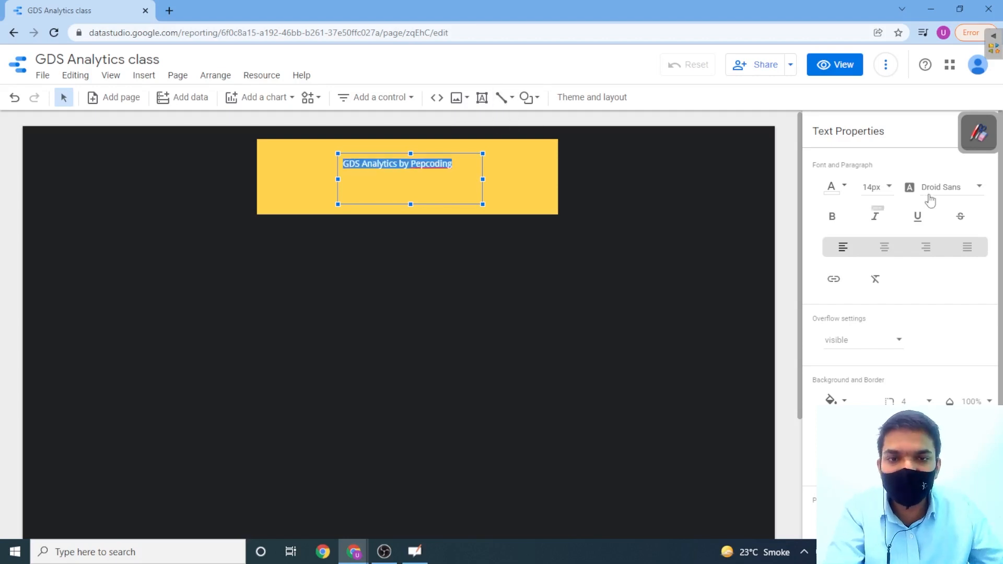
left_click(886, 191)
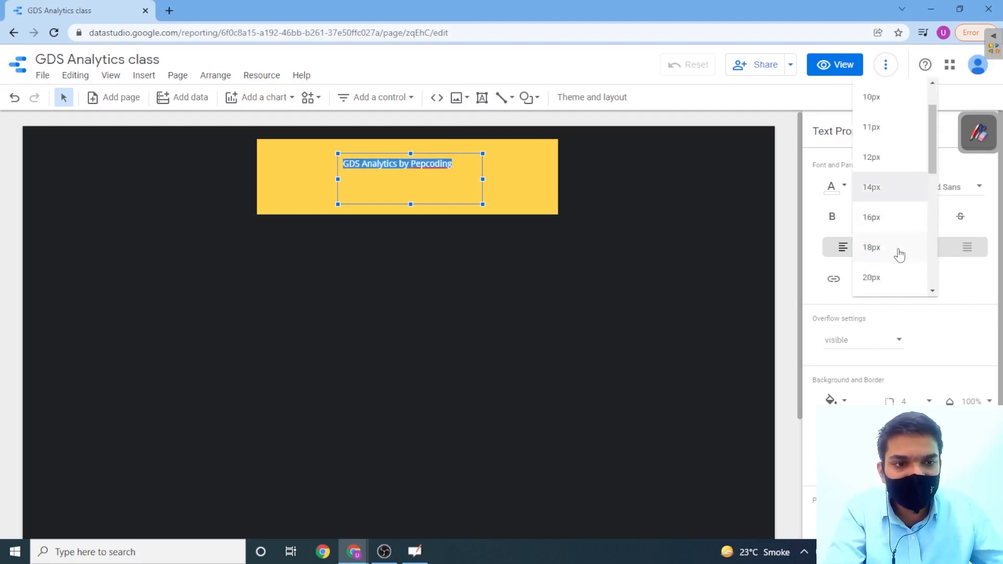
scroll(934, 295, "down", 6)
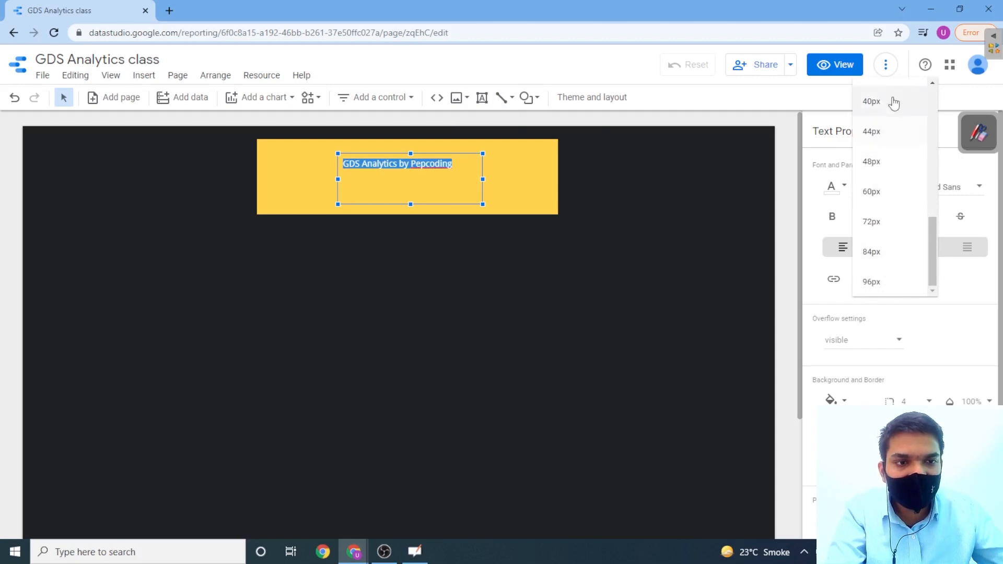
scroll(877, 105, "up", 2)
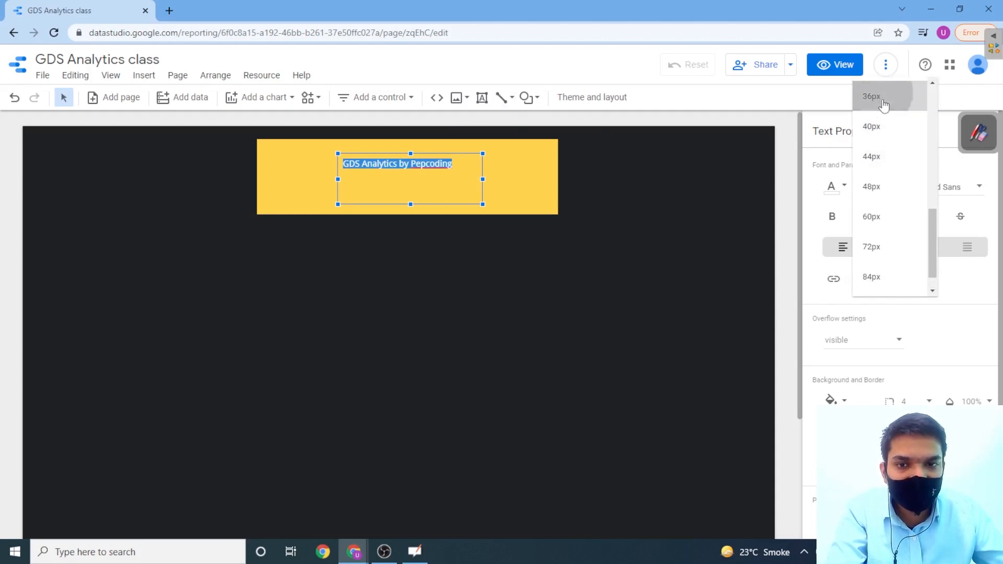
left_click(876, 102)
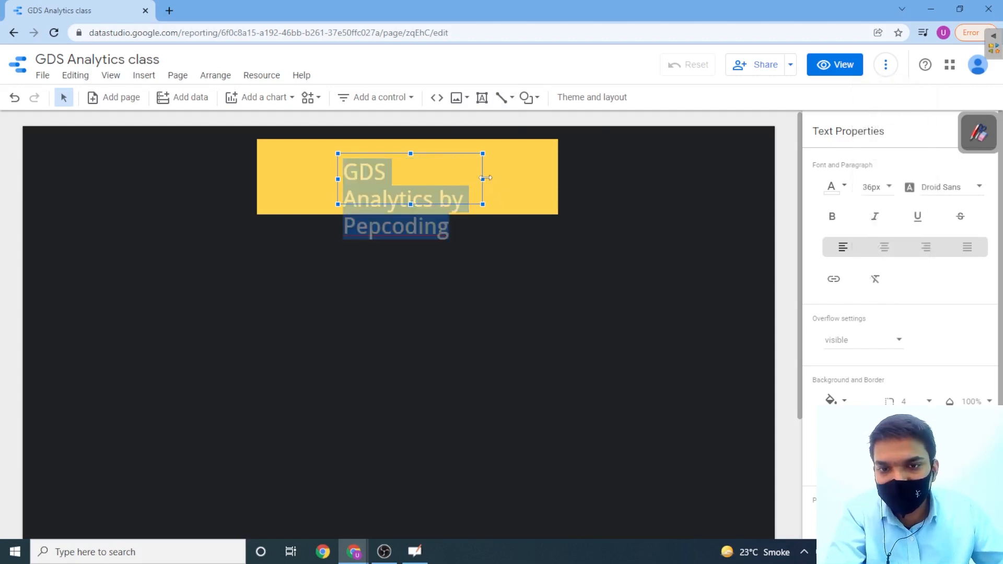
Step: Widen the title text box until the text fits on one line, and shift the yellow rectangle to sit centred behind it
left_click_drag(482, 179, 544, 180)
left_click_drag(335, 180, 266, 181)
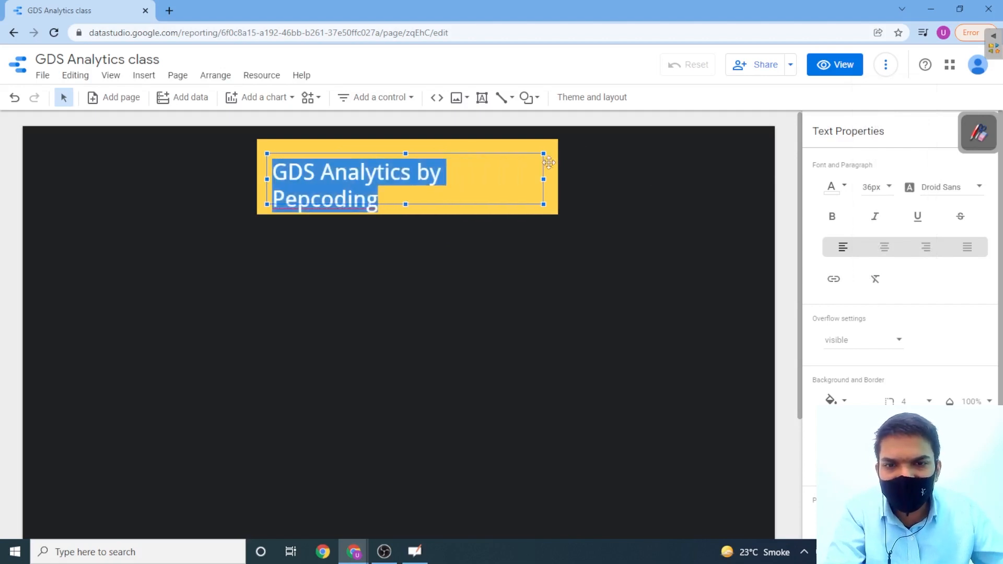
left_click_drag(543, 180, 559, 180)
left_click_drag(462, 152, 470, 150)
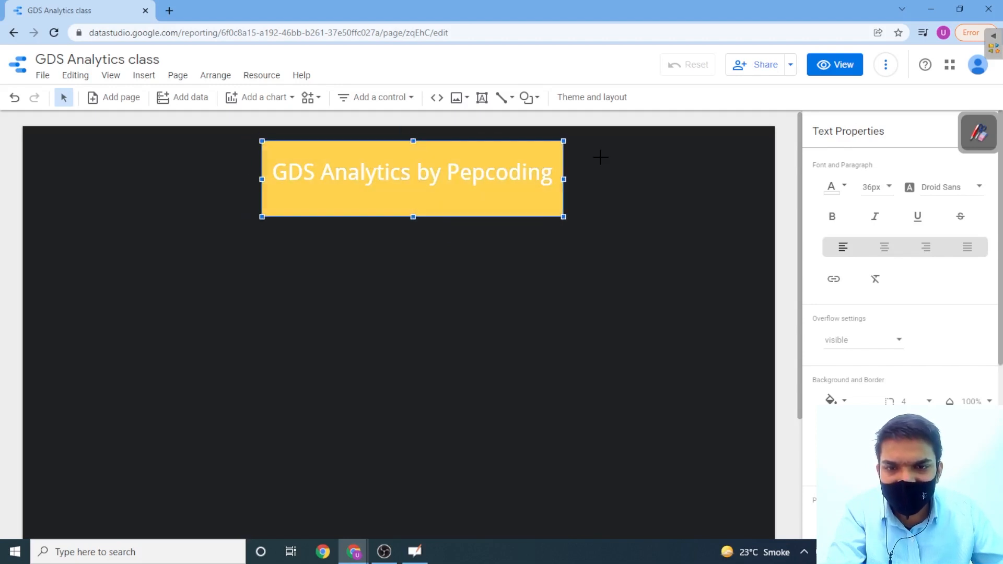
Step: Colour the title text dark grey and reduce the yellow rectangle's height to fit closely around it
double_click(516, 176)
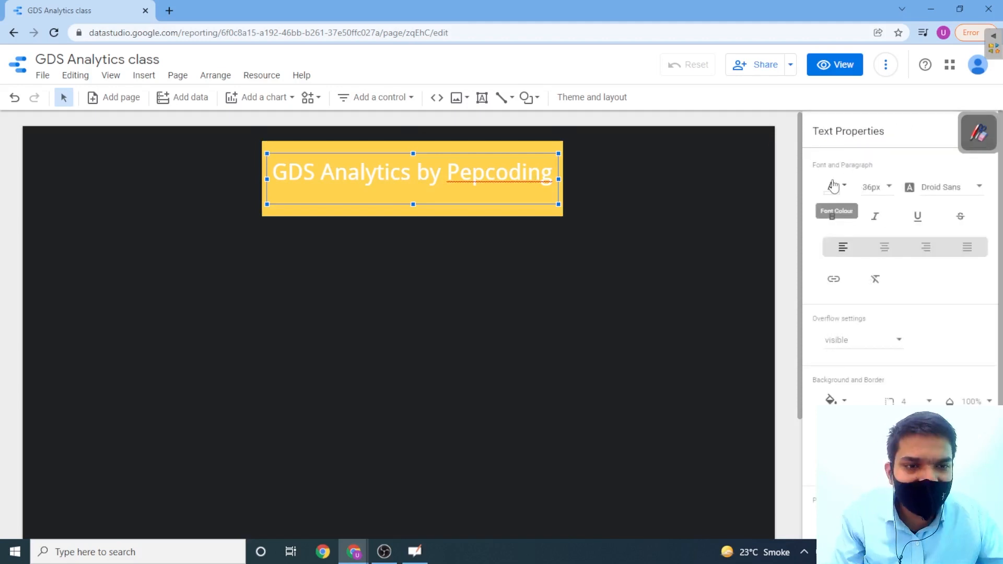
left_click(835, 193)
left_click(840, 199)
left_click(835, 189)
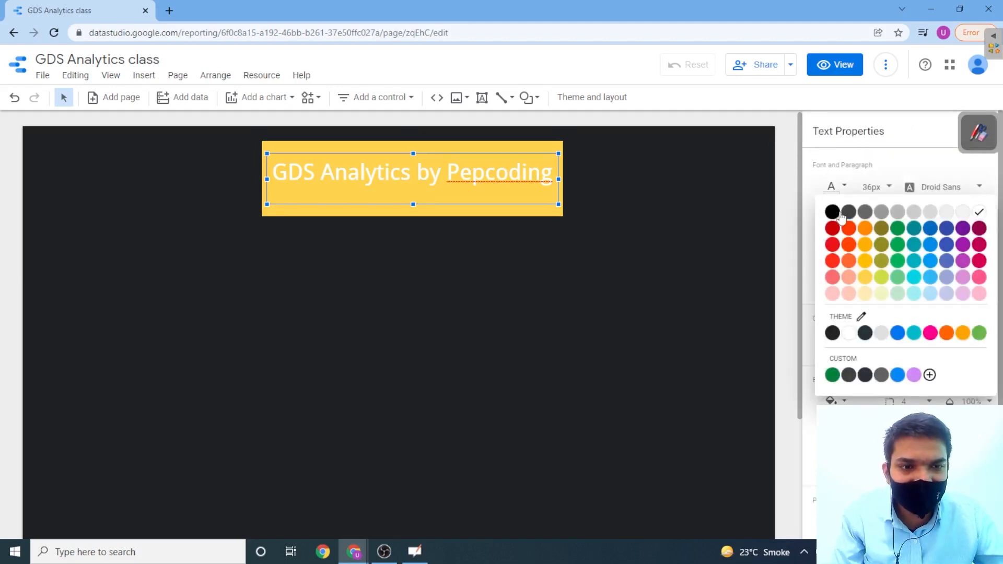
left_click(831, 210)
left_click(842, 189)
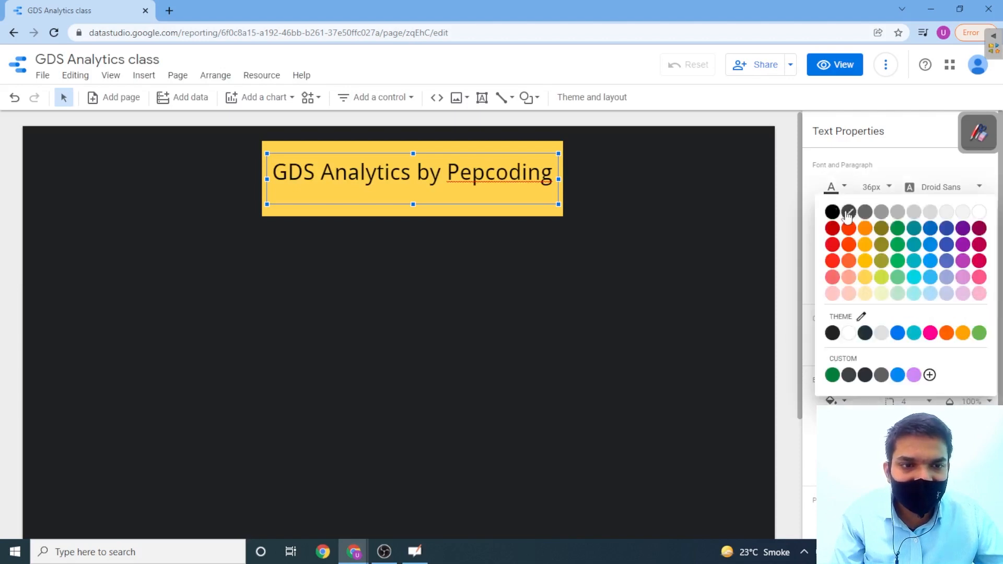
left_click(802, 246)
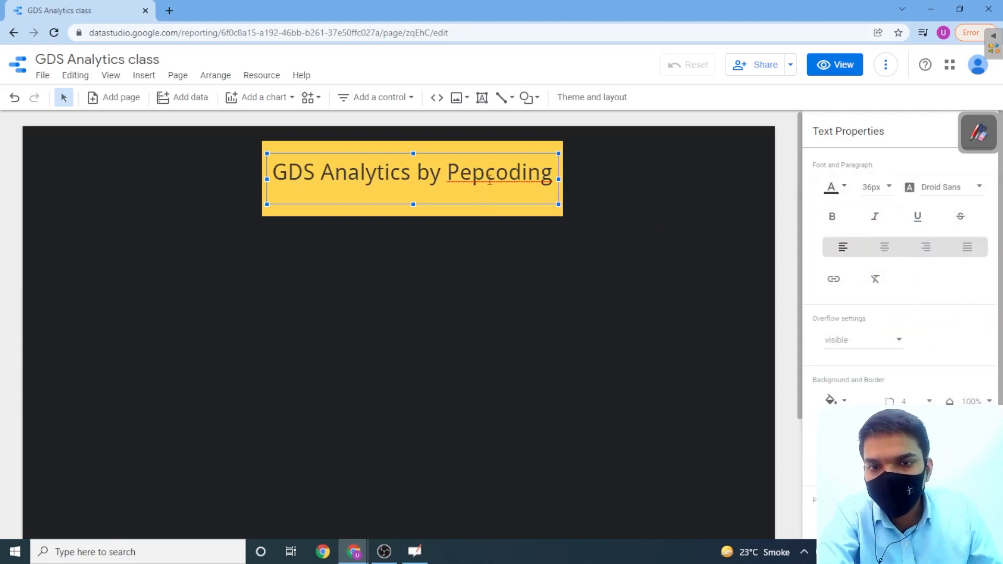
left_click(265, 184)
left_click(268, 249)
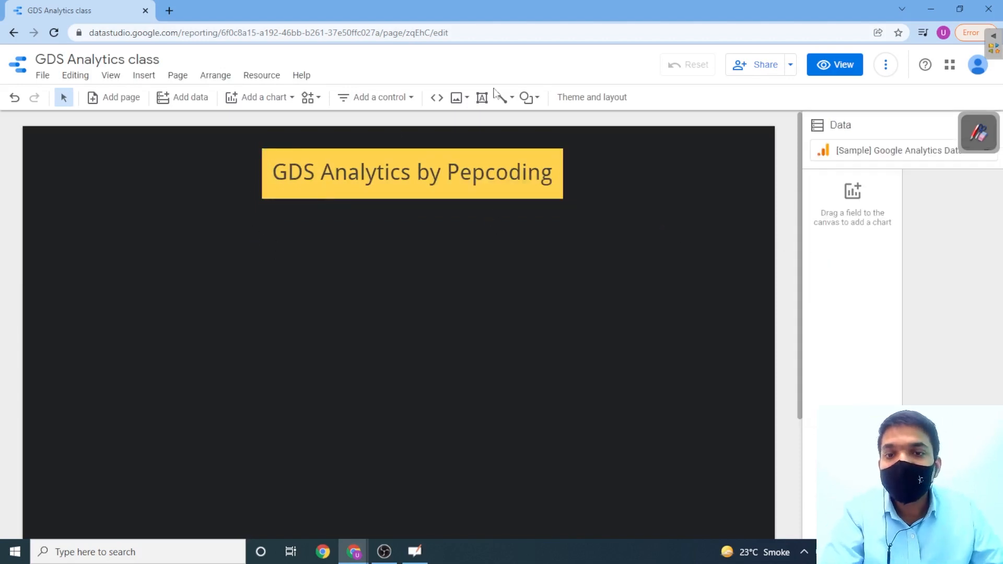
Step: Try moving the title text box independently of the yellow rectangle, and undo the move
double_click(281, 156)
left_click_drag(315, 172, 410, 177)
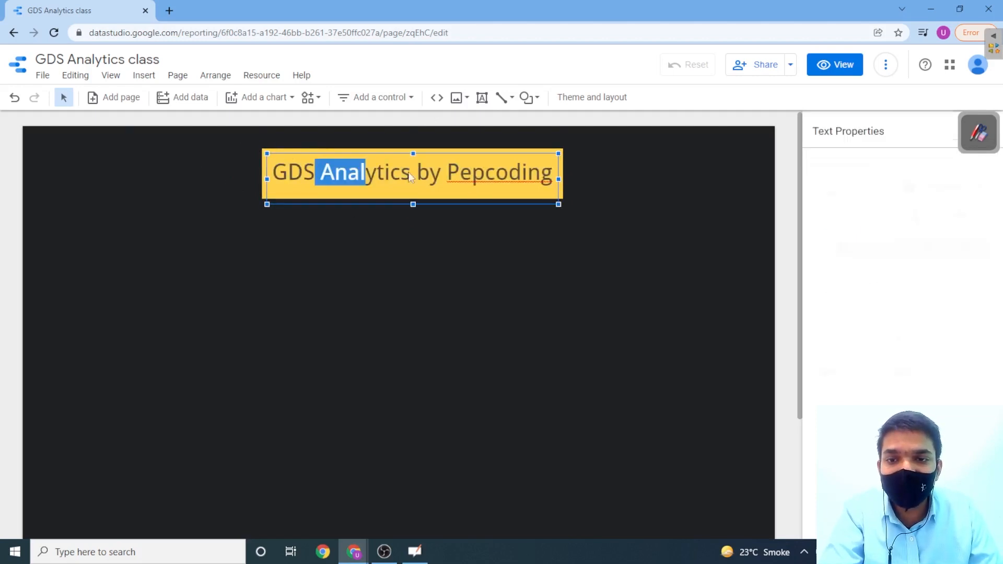
left_click(455, 150)
left_click_drag(537, 159, 568, 157)
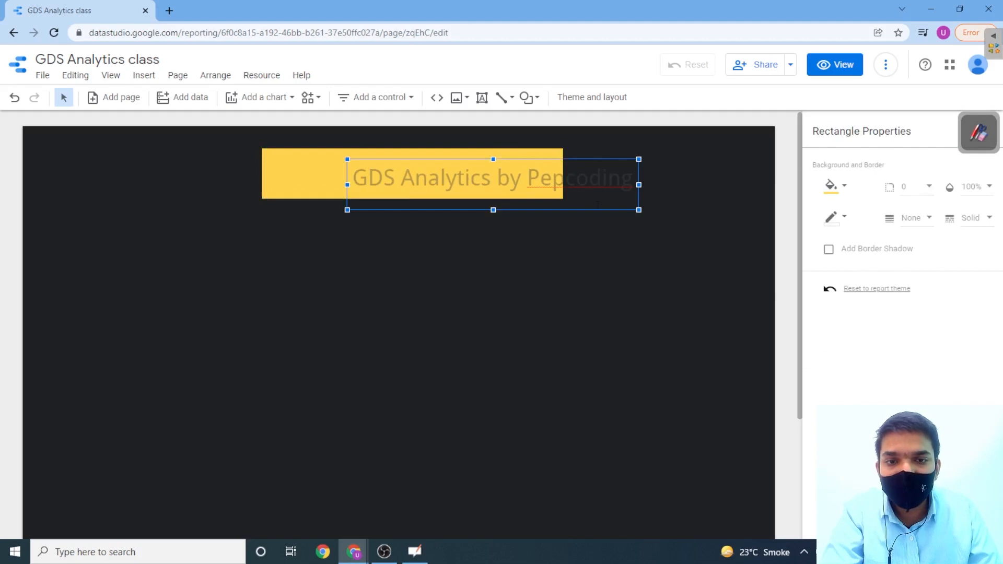
left_click(596, 274)
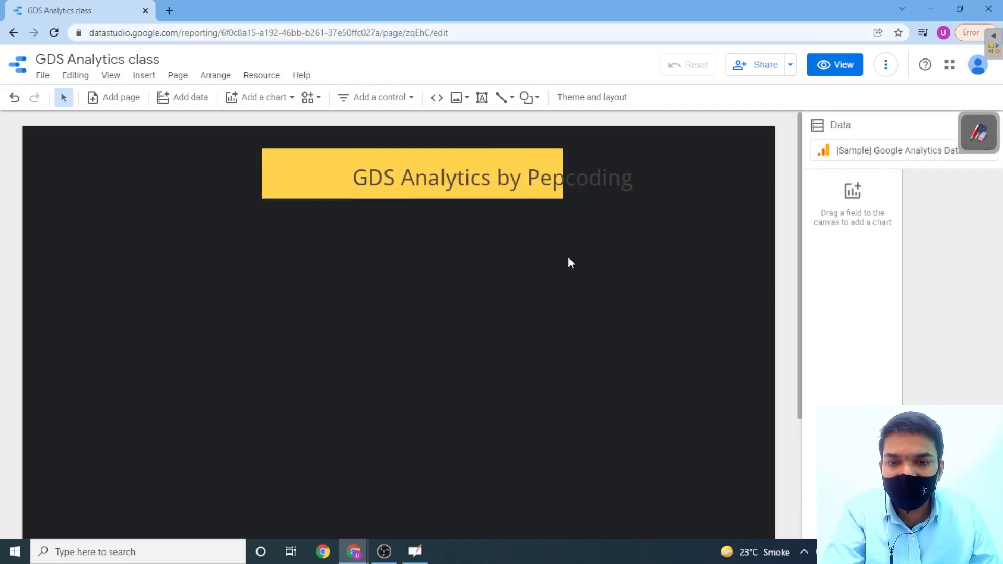
key("ctrl+z")
Step: Group the title text box and the yellow rectangle into one banner
left_click_drag(226, 144, 446, 215)
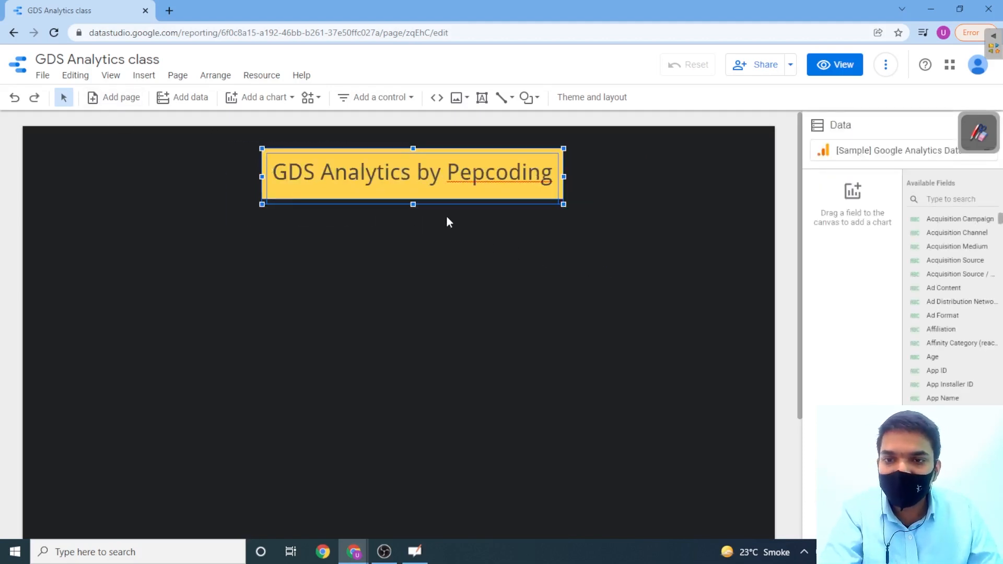
key("ctrl+g")
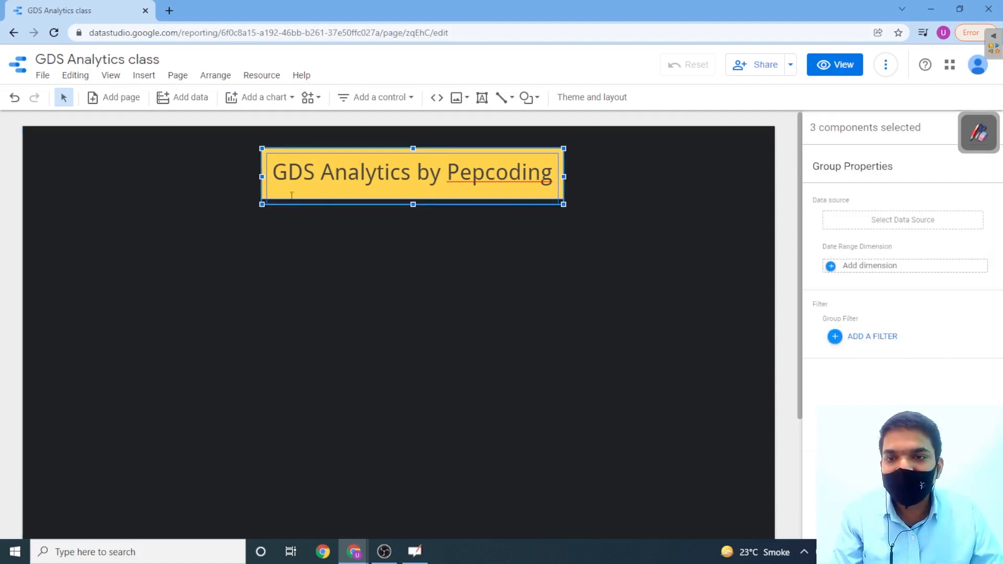
left_click(239, 190)
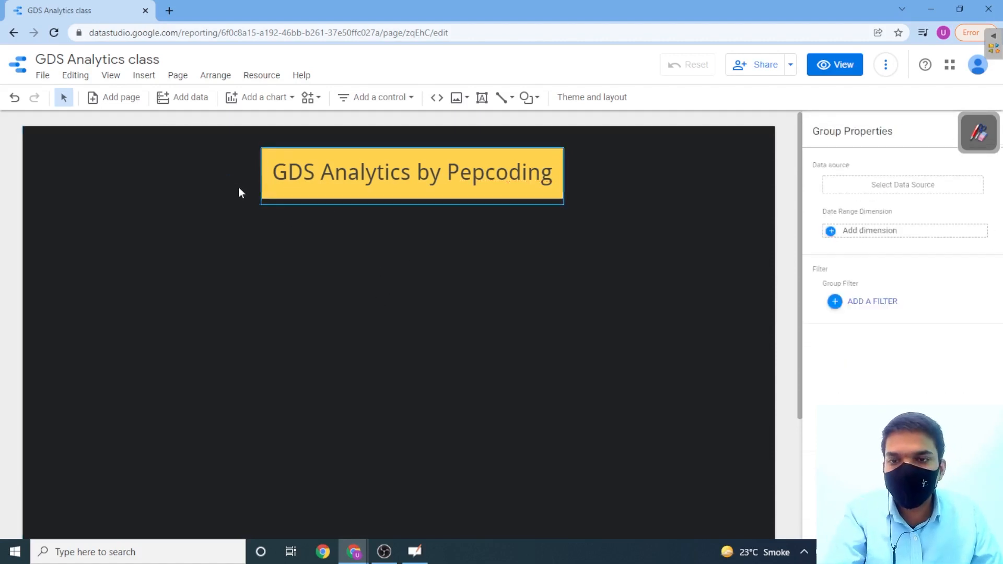
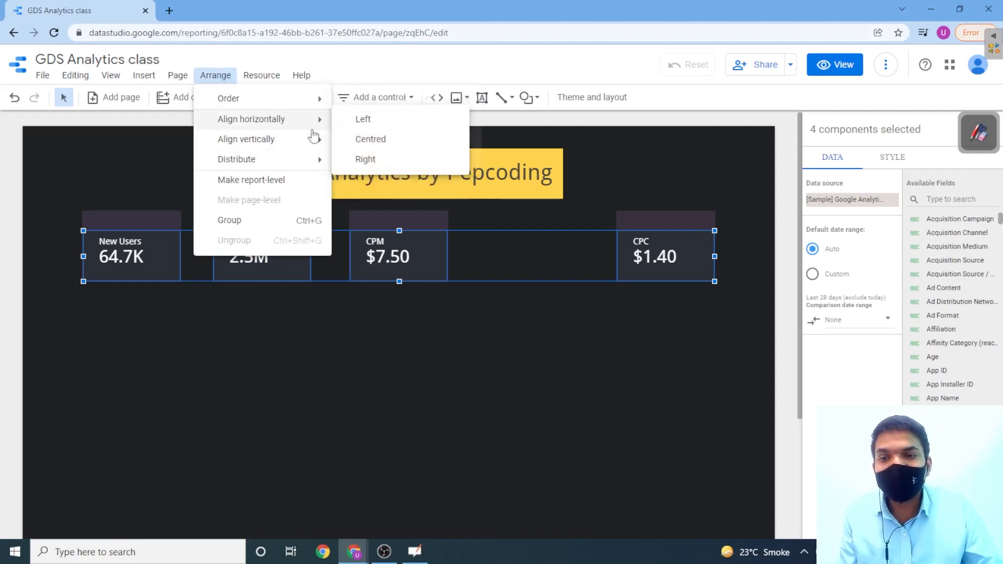
Step: Distribute the New Users, Impressions, CPM and CPC scorecards evenly in the horizontal direction
mouse_move(300, 160)
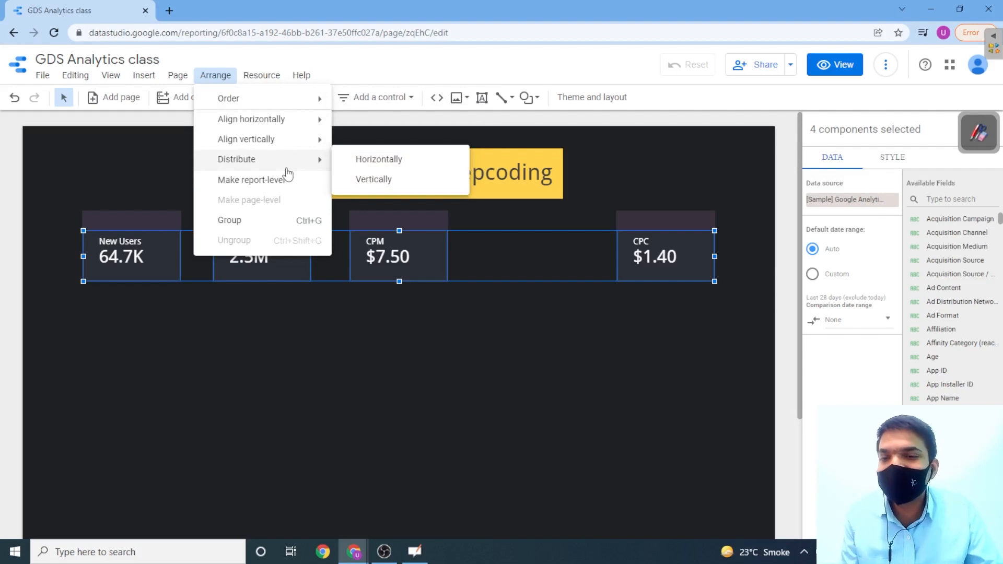
mouse_move(257, 98)
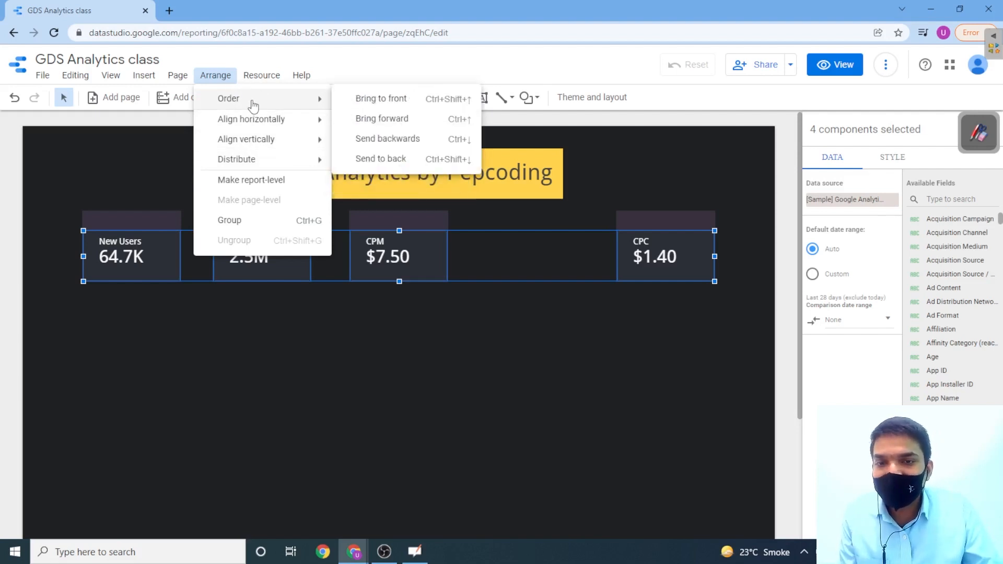
mouse_move(285, 125)
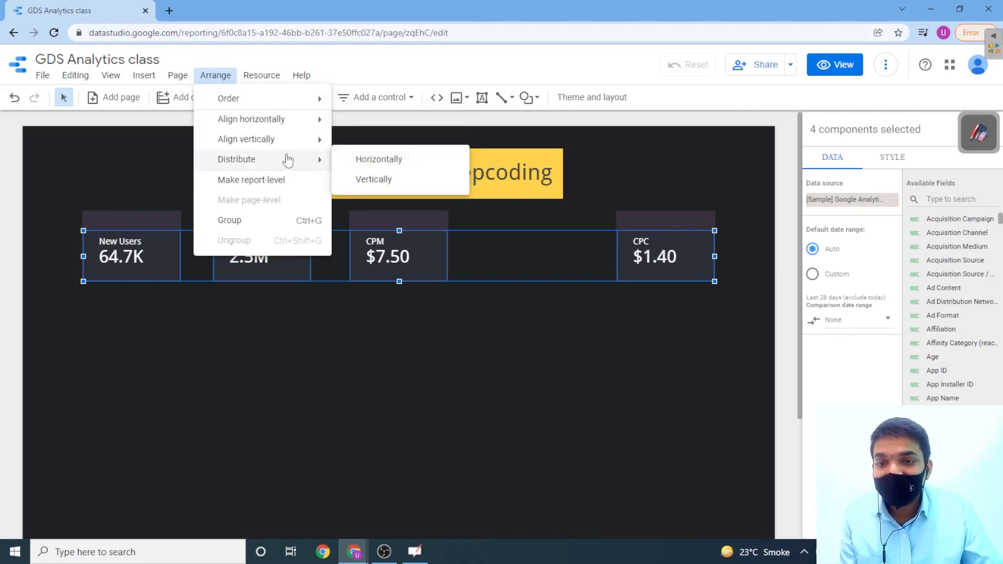
left_click(378, 162)
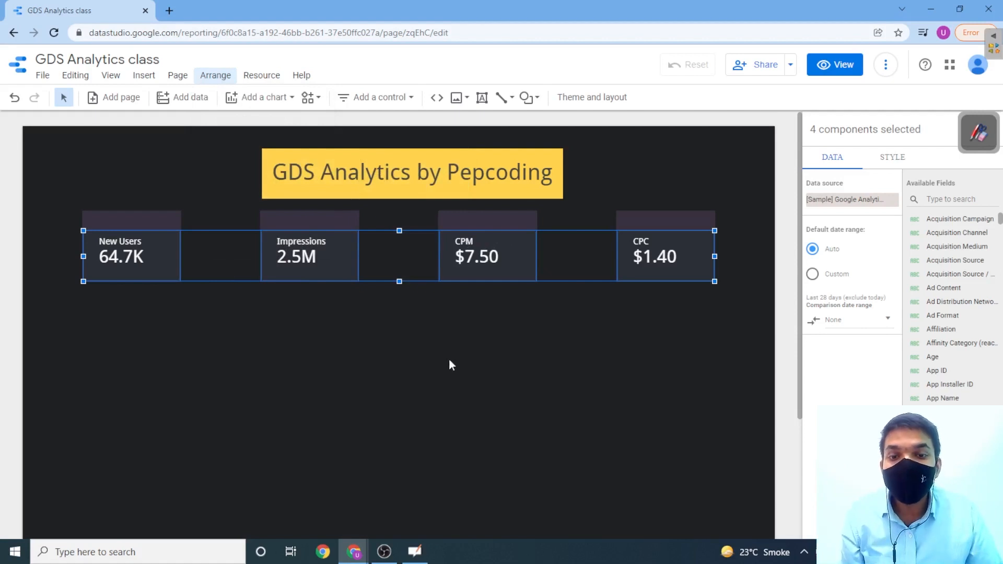
left_click(443, 380)
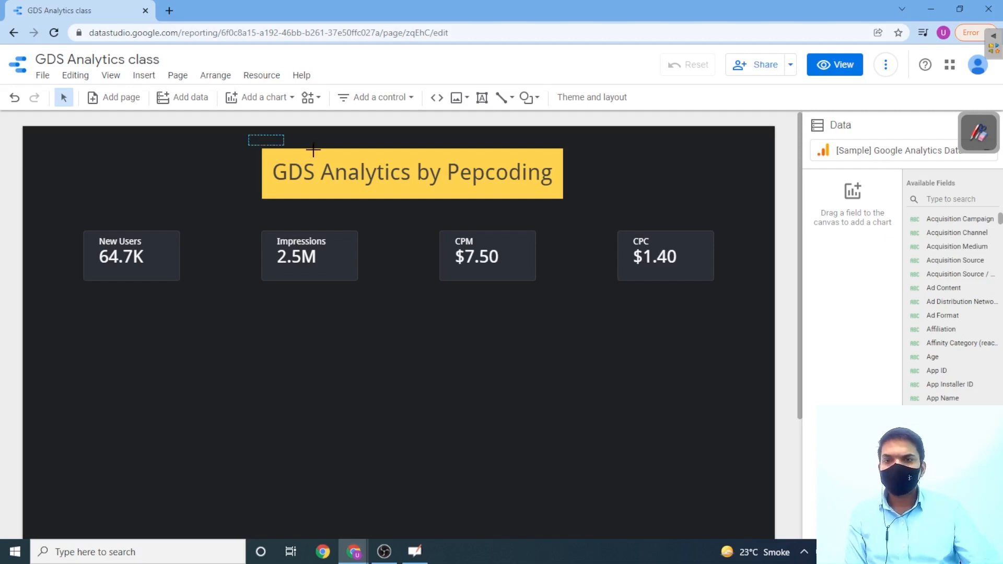
Step: Move the grouped title banner to the upper left of the canvas, above the New Users and Impressions scorecards
double_click(392, 167)
double_click(334, 172)
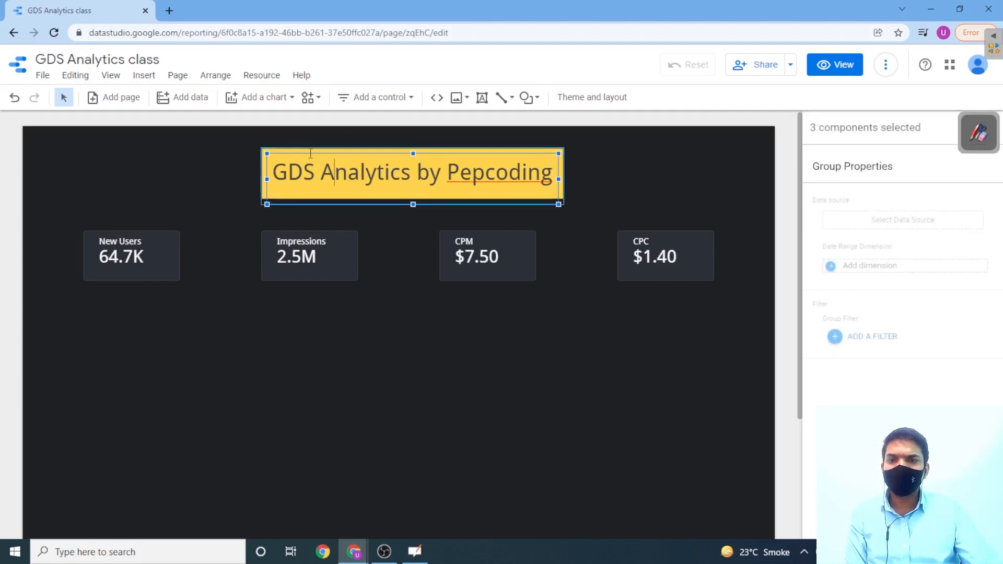
left_click(219, 151)
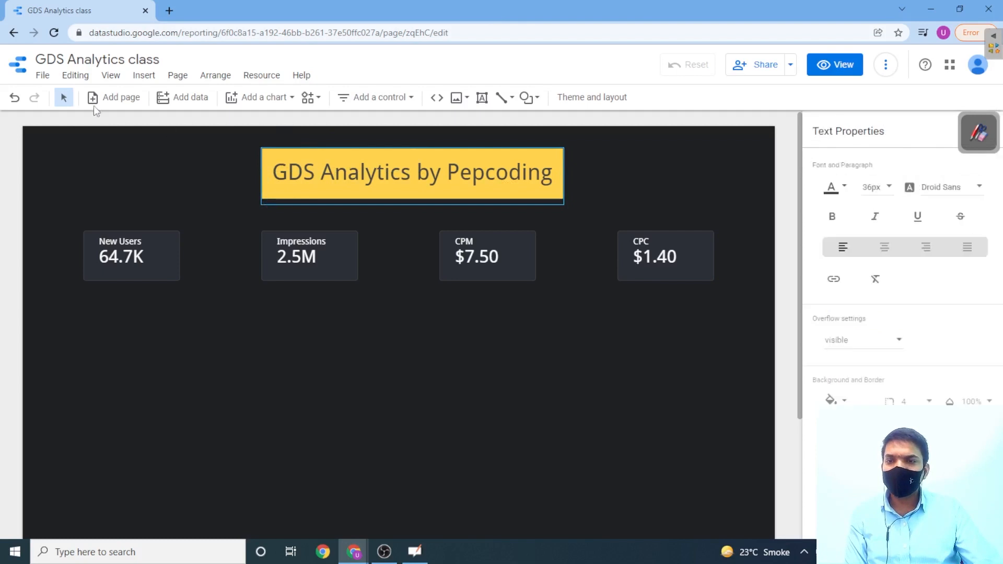
left_click_drag(314, 157, 226, 146)
left_click(236, 158)
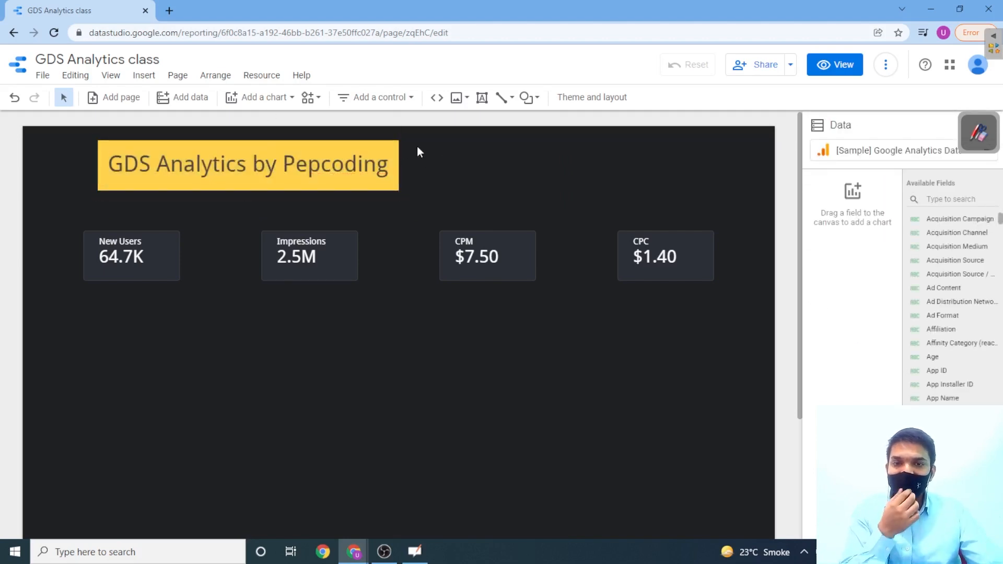
Step: Add a date range control to the canvas beside the title banner, above the CPM and CPC scorecards
left_click(406, 98)
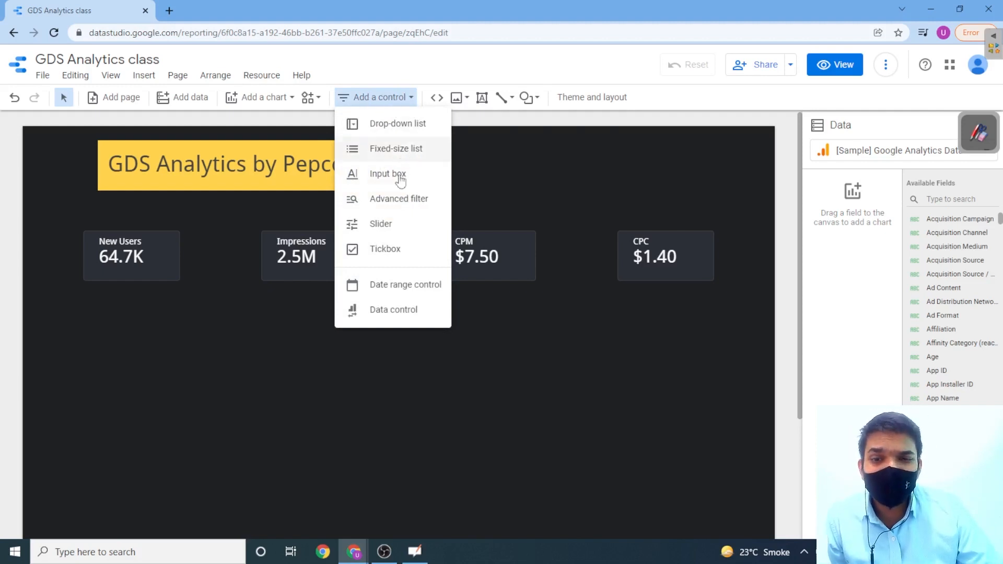
left_click(396, 292)
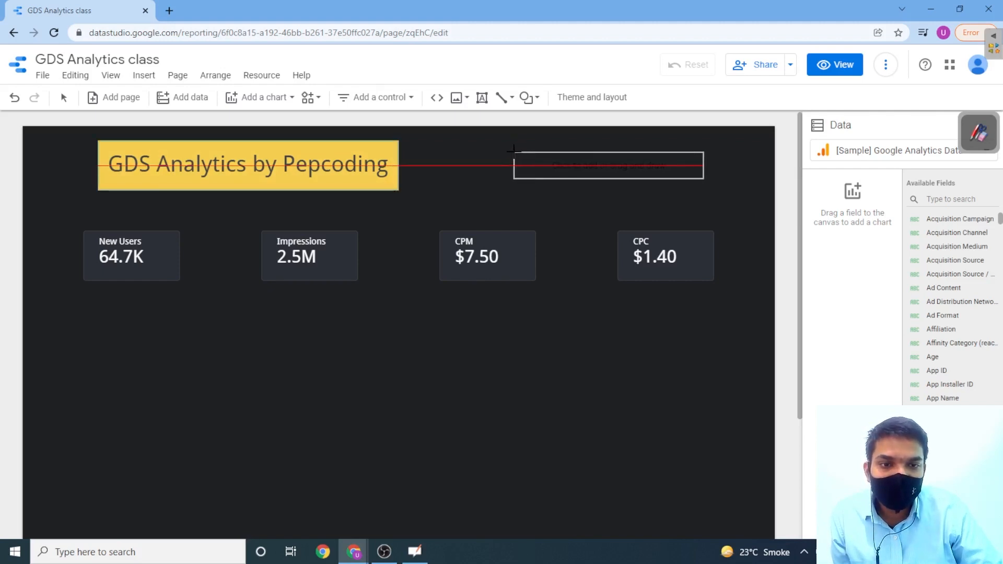
key("Escape")
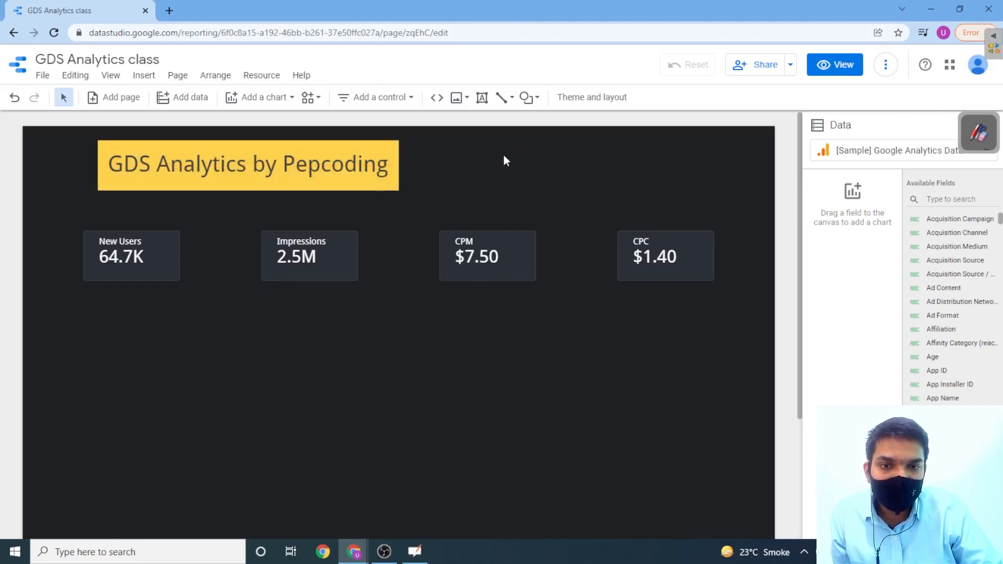
left_click(534, 171)
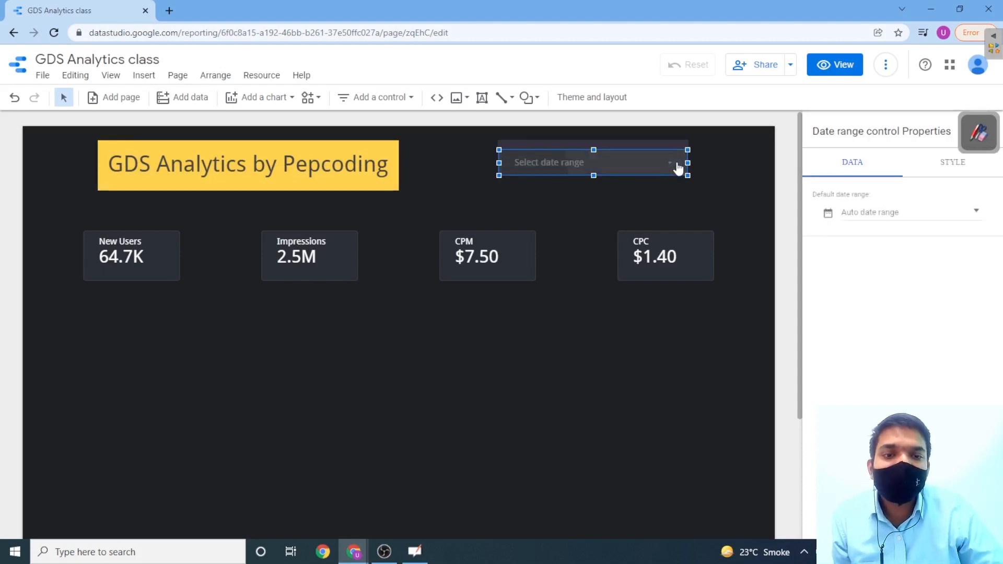
Step: Set the date range control to Last quarter and apply it to the report
left_click(670, 167)
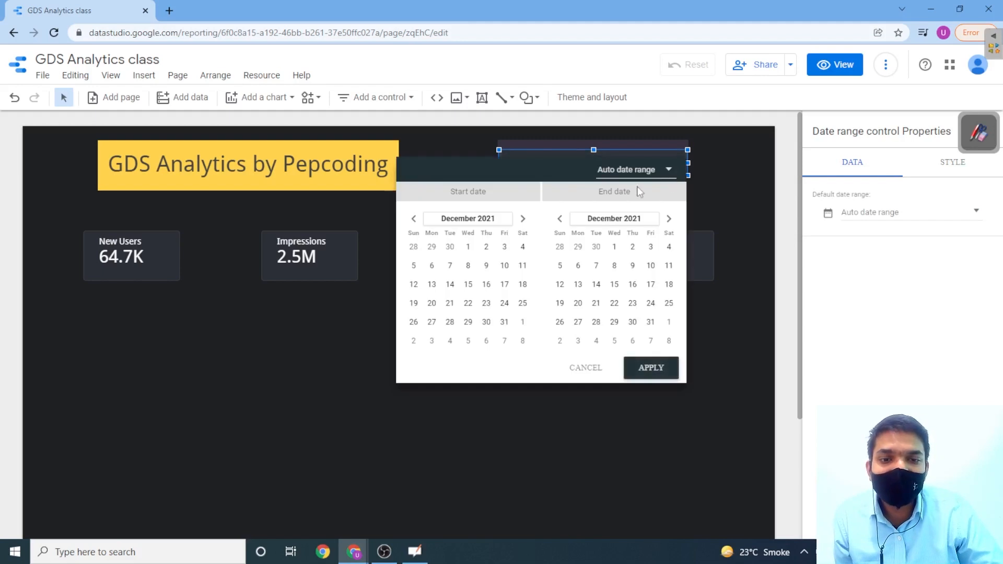
left_click(661, 177)
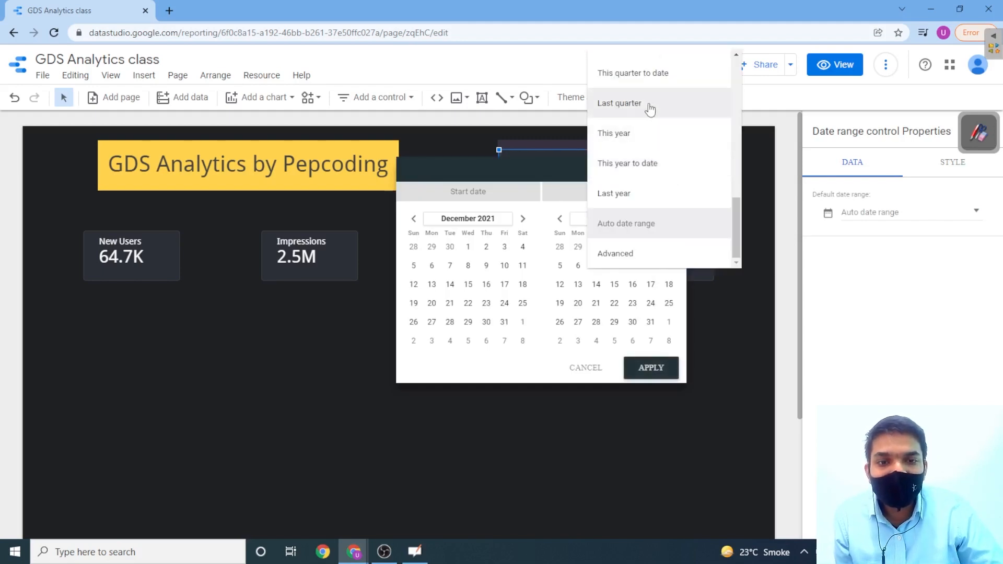
left_click(654, 107)
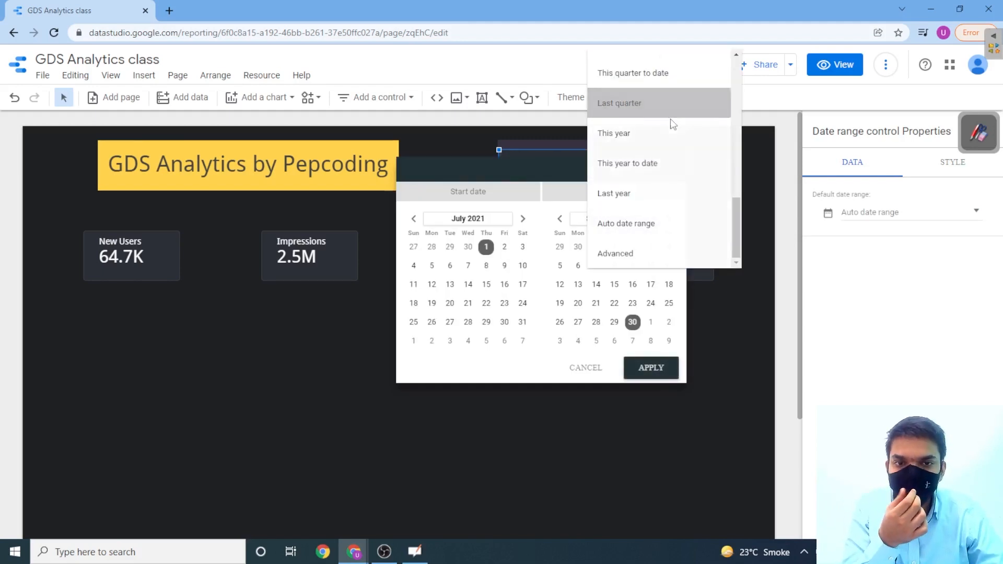
left_click(650, 367)
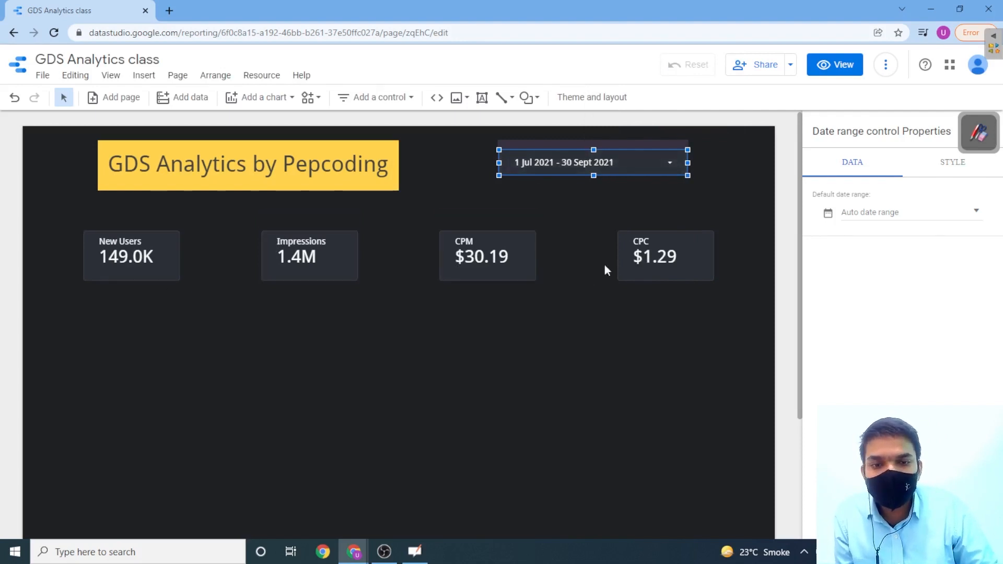
Step: Switch the report to view mode and set the date range control to This quarter, applying it to the scorecards
left_click(837, 65)
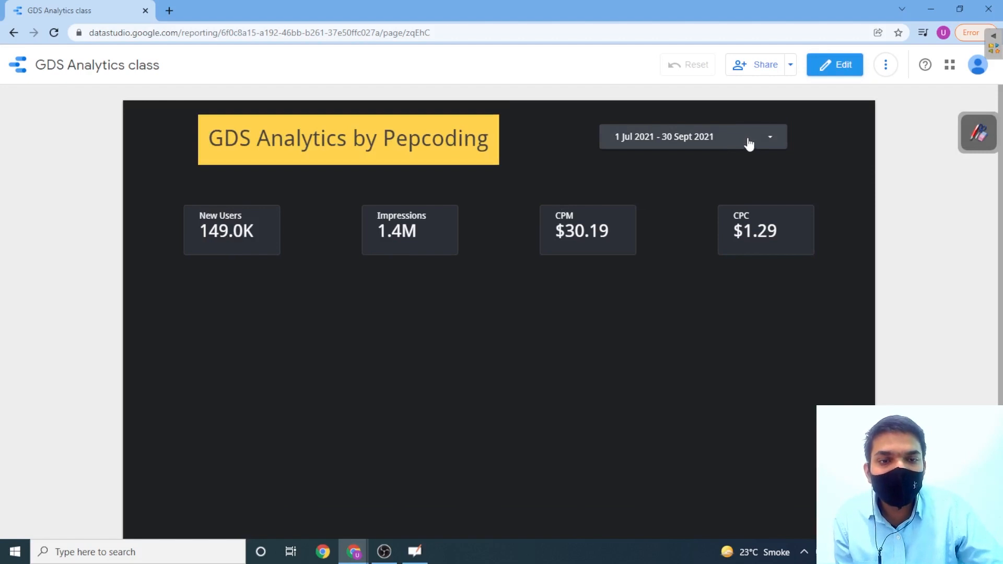
left_click(770, 137)
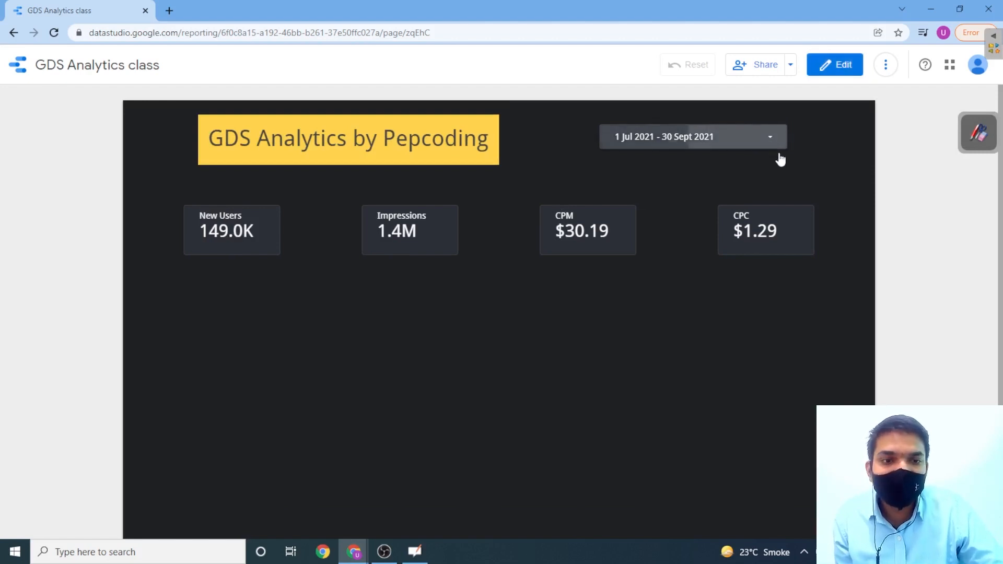
left_click(763, 145)
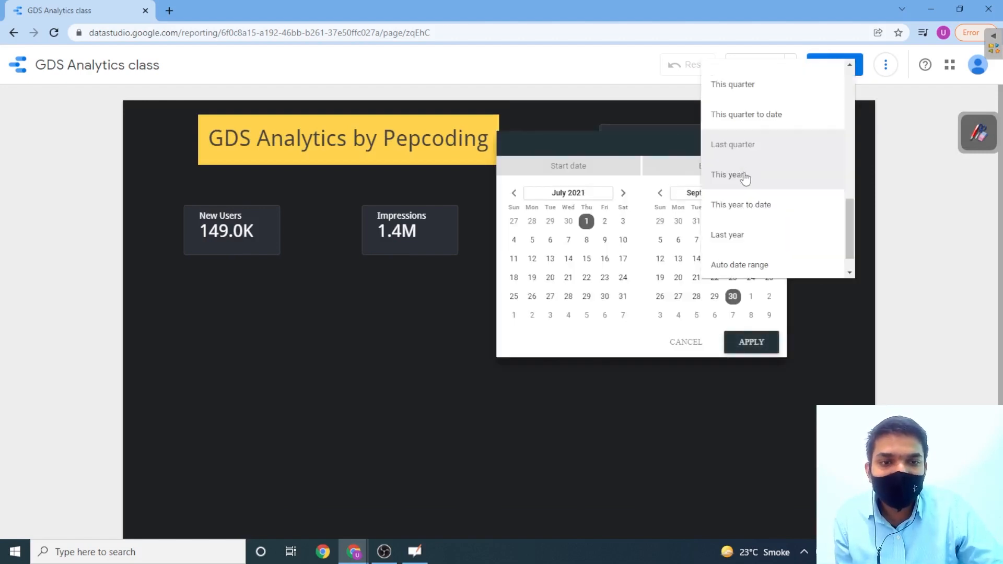
left_click(754, 94)
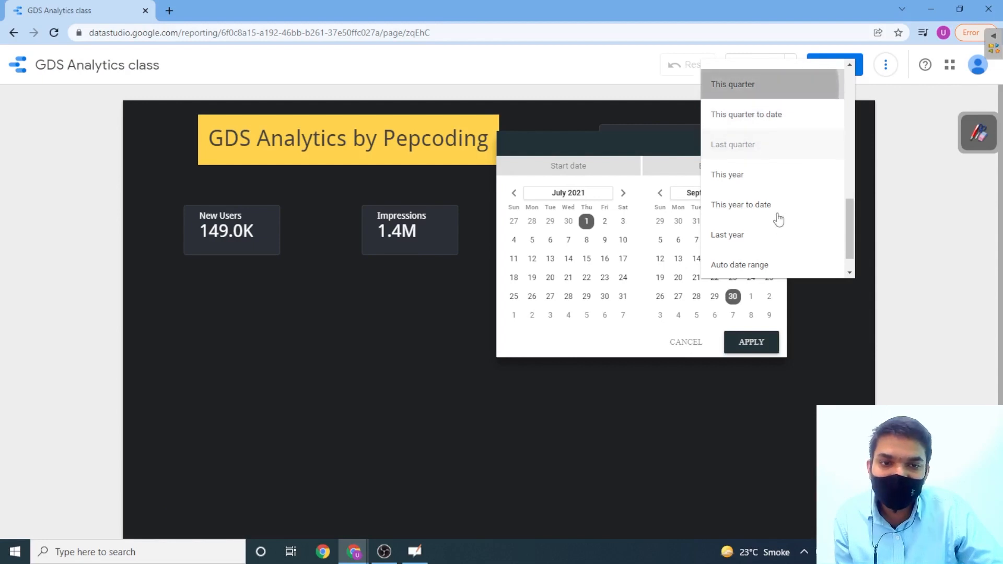
left_click(747, 342)
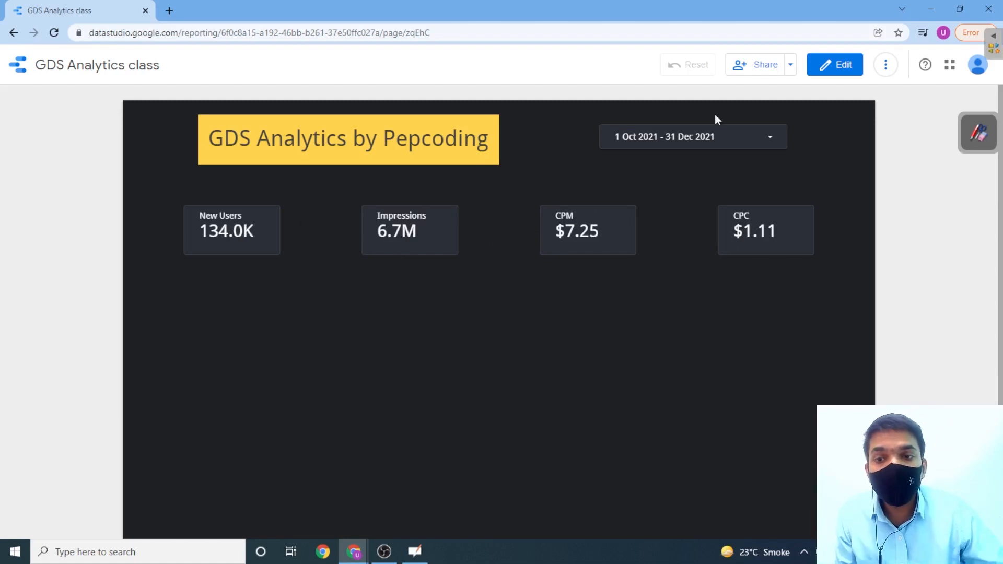
Step: Check the period selected in the date range control and return the report to edit mode
left_click(741, 143)
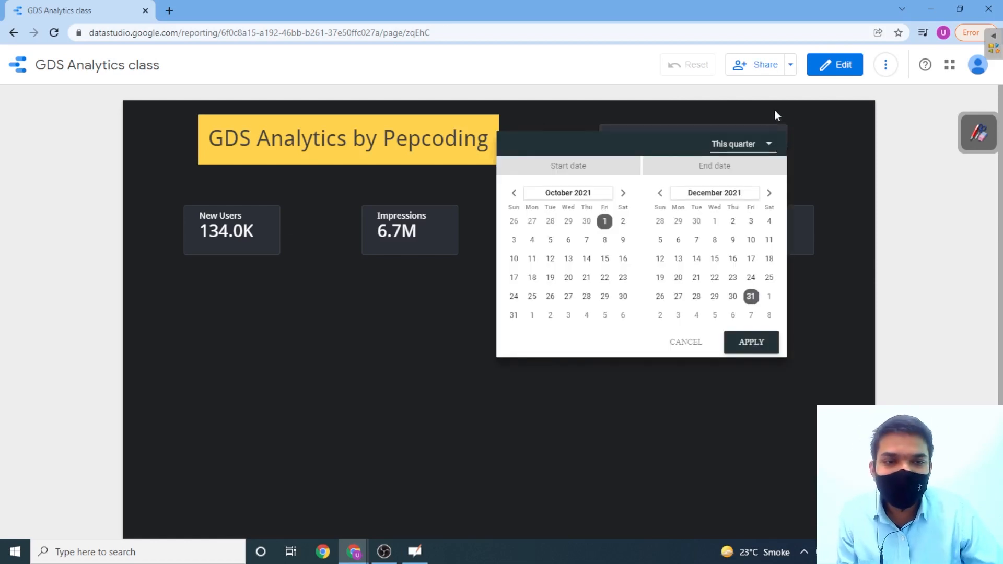
left_click(90, 64)
left_click(830, 65)
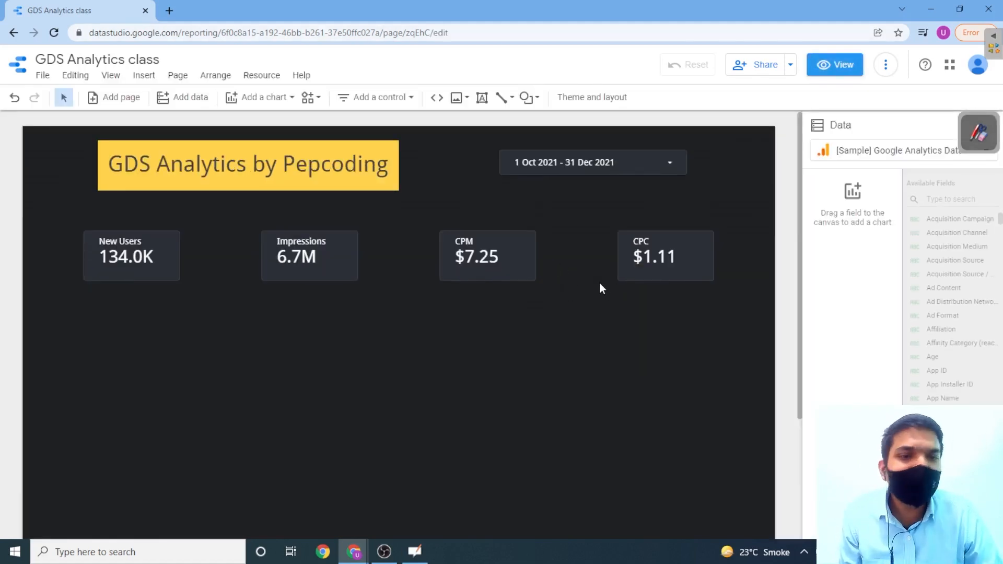
Step: Group the New Users, Impressions, CPM and CPC scorecards and move the group slightly down to leave room for a heading
scroll(798, 245, "down", 2)
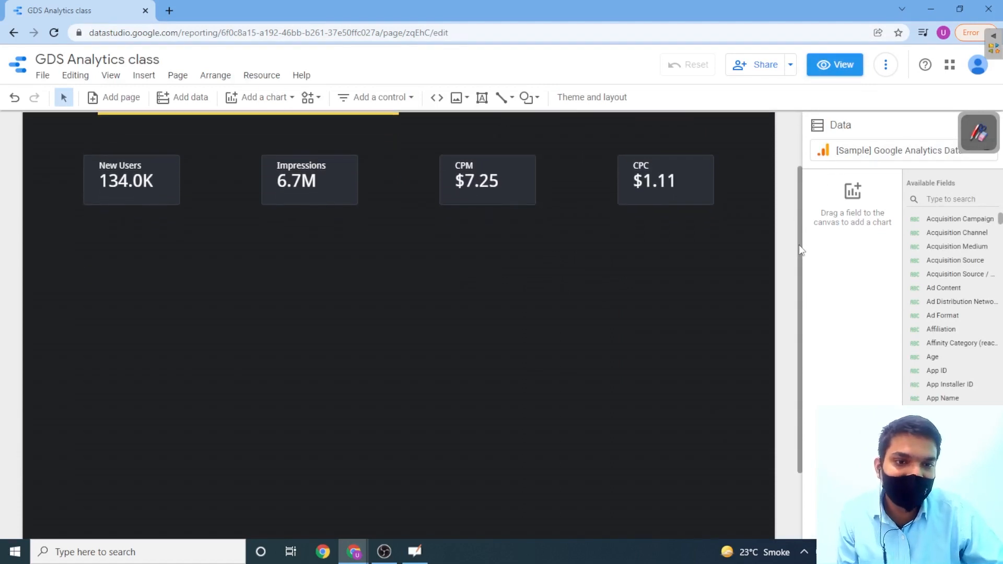
scroll(794, 219, "up", 1)
scroll(789, 193, "up", 1)
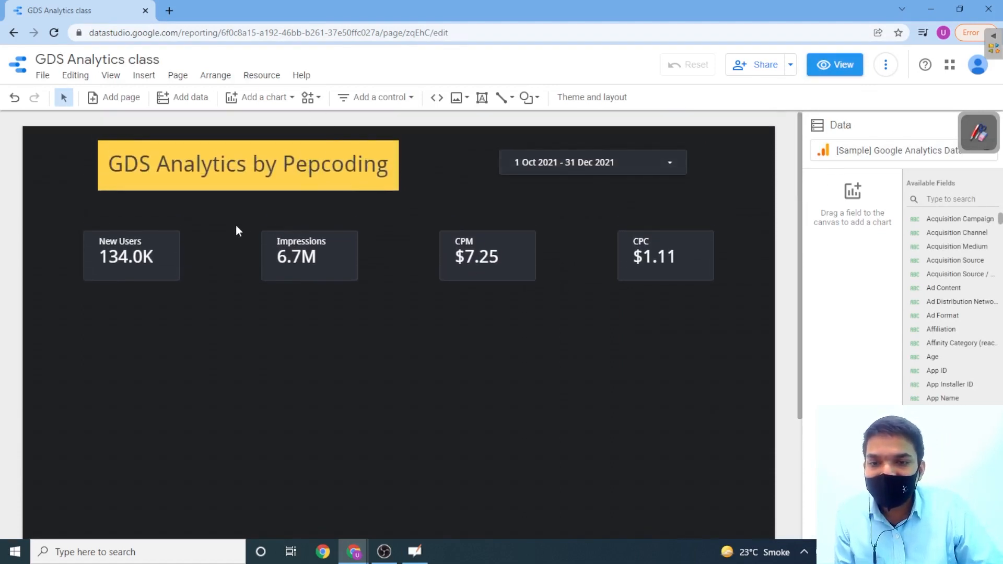
left_click_drag(50, 225, 747, 293)
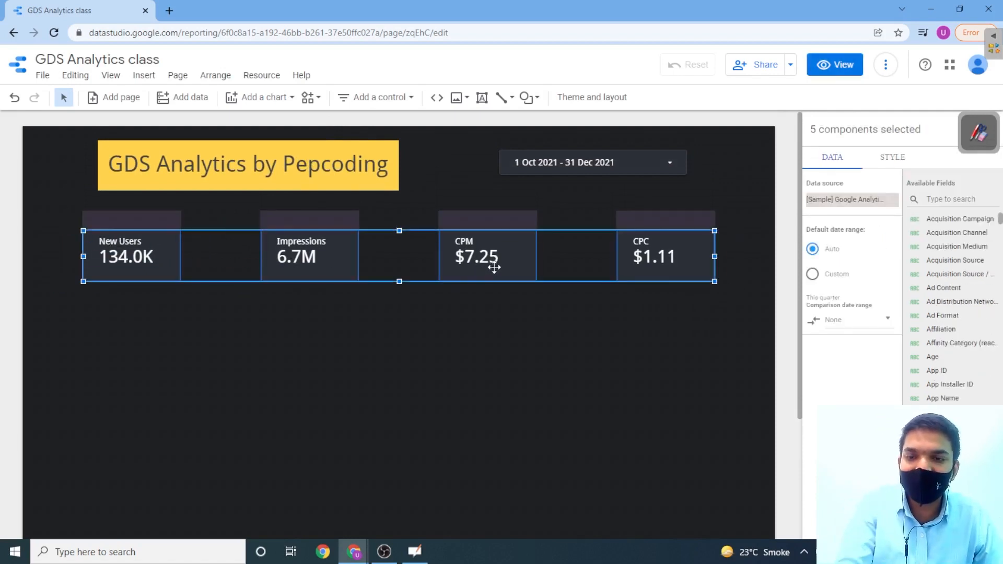
key("ctrl+g")
left_click_drag(341, 239, 340, 275)
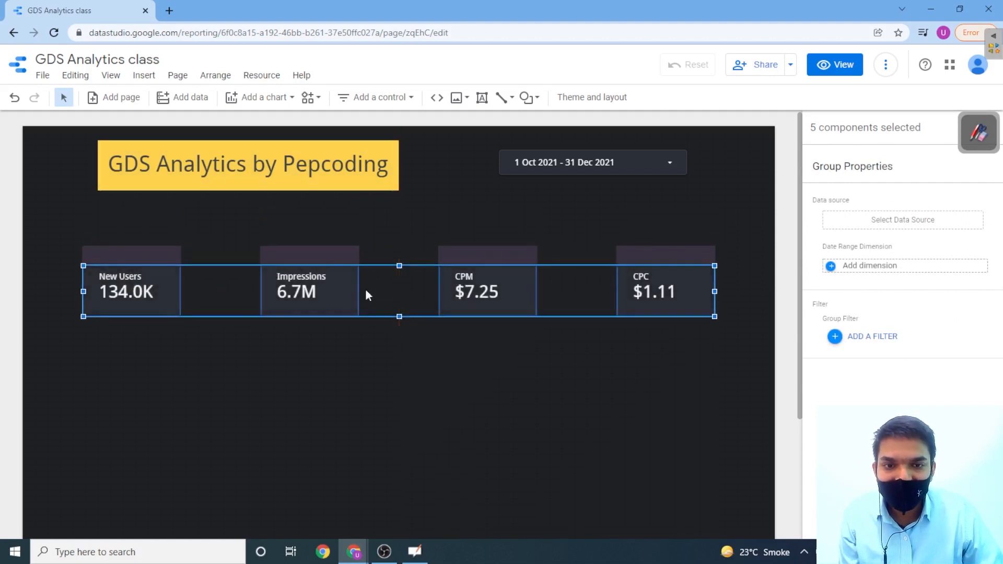
left_click(376, 361)
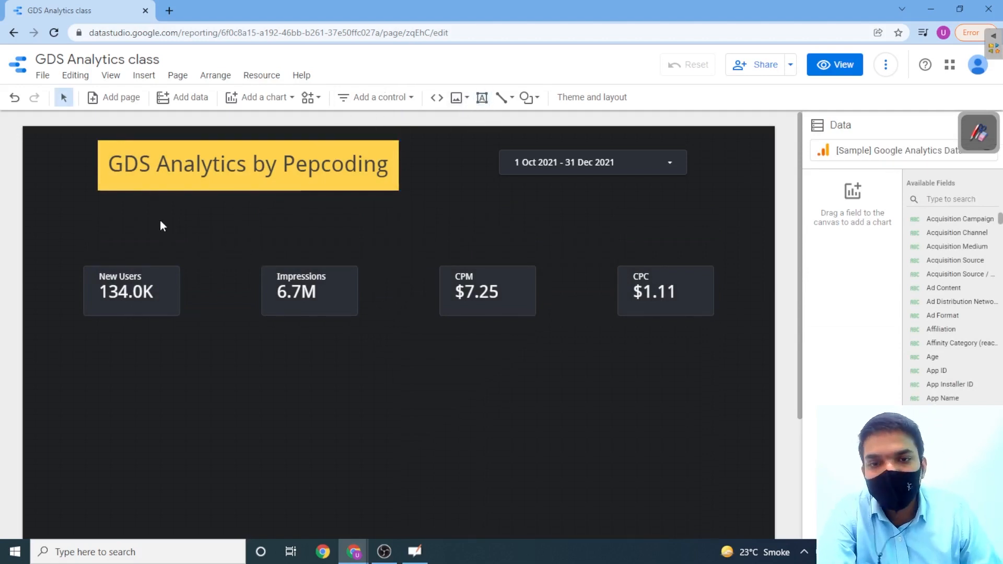
Step: Add a text box above the New Users and Impressions scorecards reading "Basic ad performance"
left_click(481, 97)
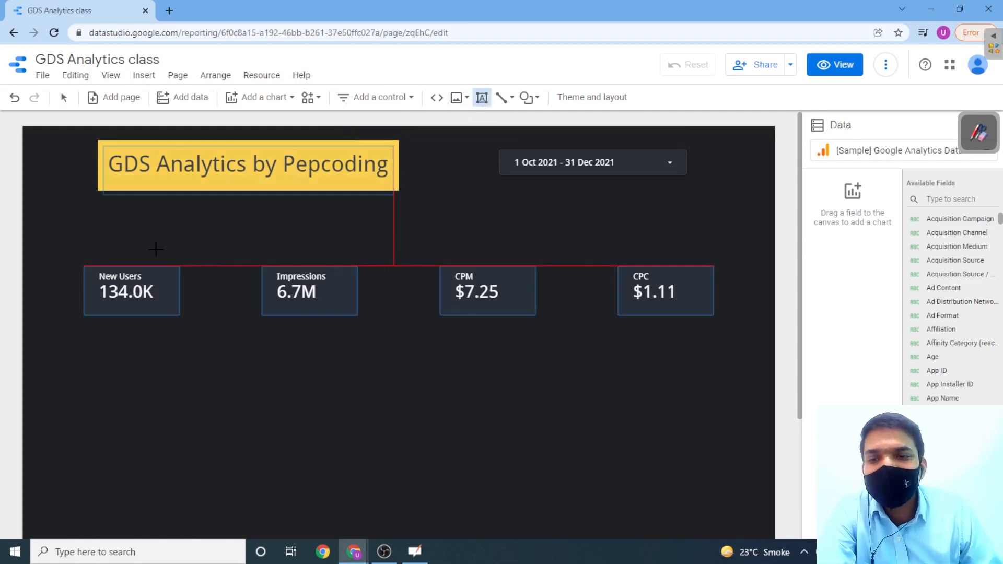
left_click_drag(163, 226, 344, 256)
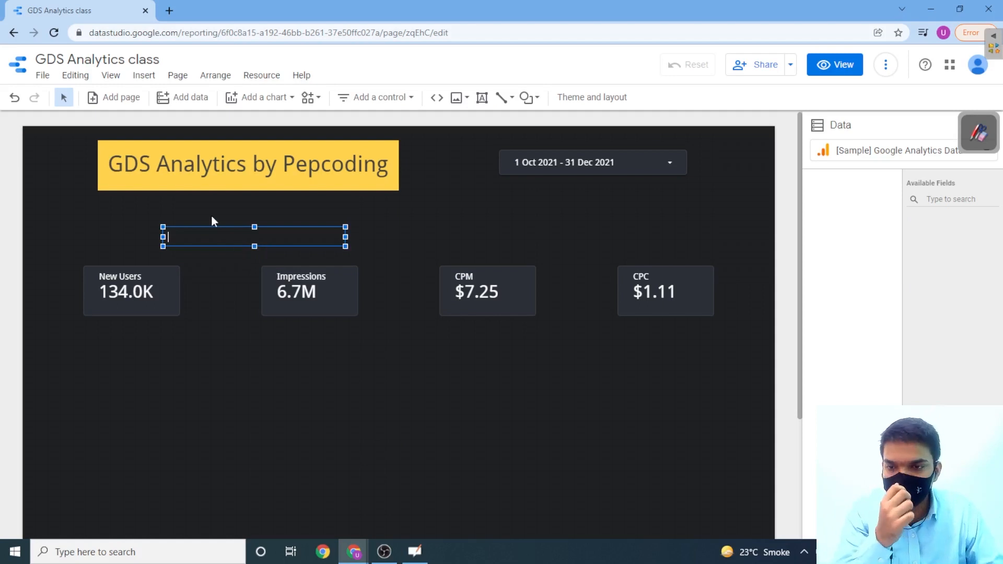
type("Basic")
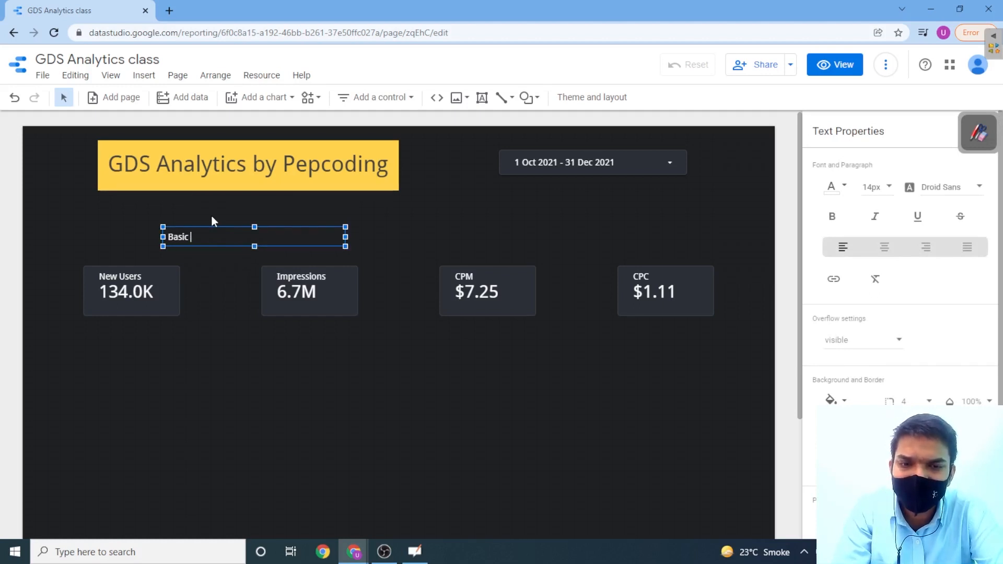
key("BackSpace")
key("BackSpace")
key("BackSpace")
key("BackSpace")
key("BackSpace")
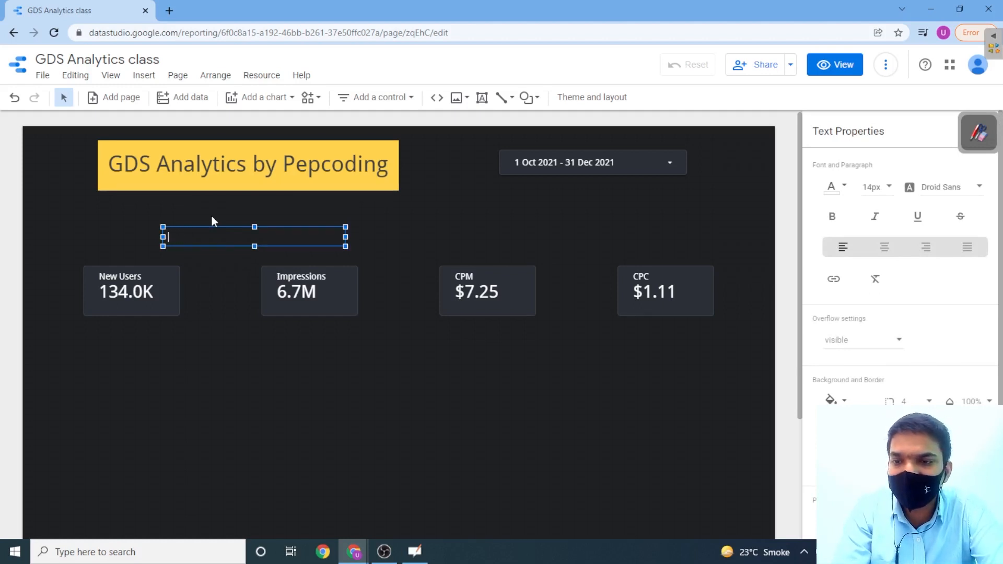
type("Basic ad")
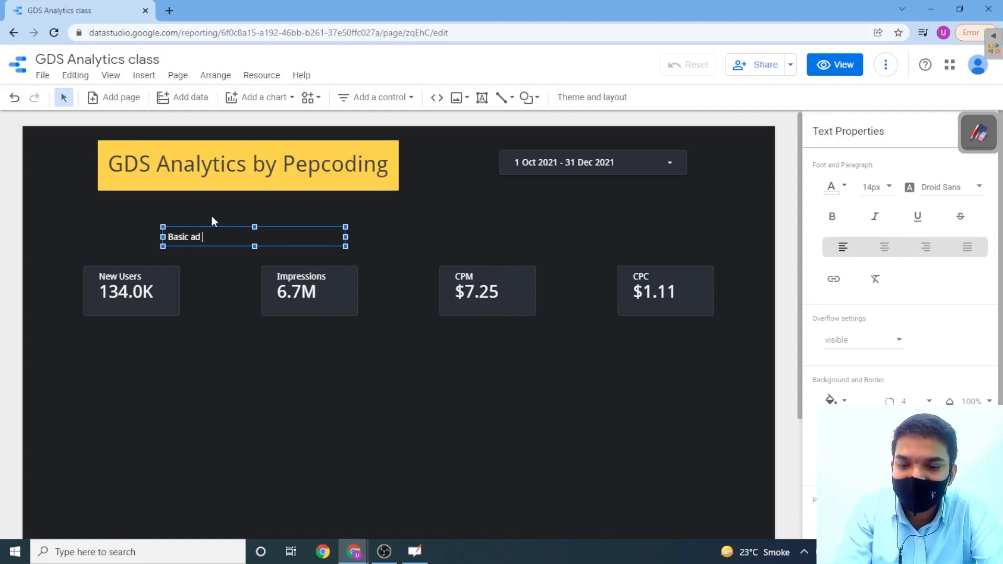
type(" performance")
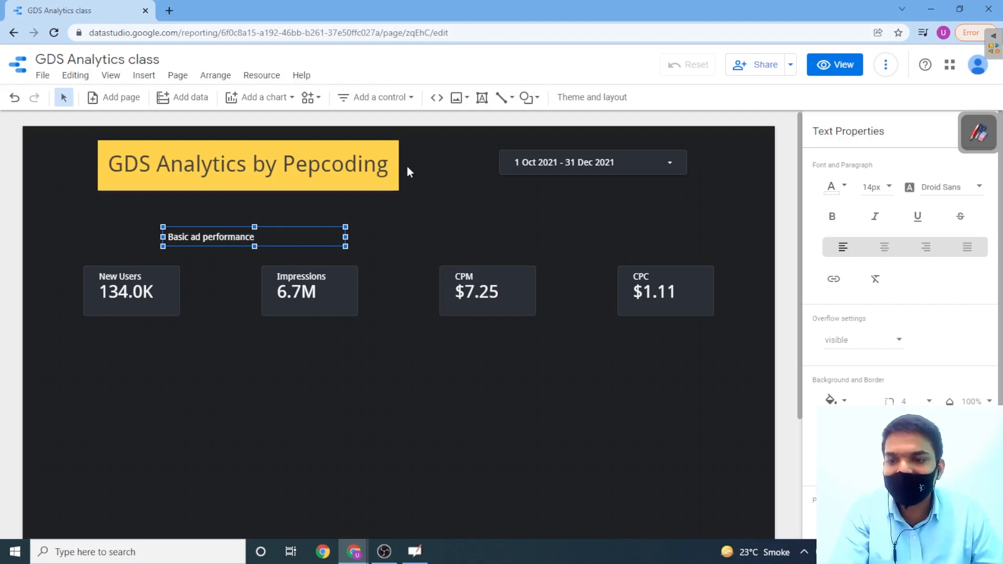
Step: Set the font size of the whole "Basic ad performance" heading to 24px
key("ctrl+a")
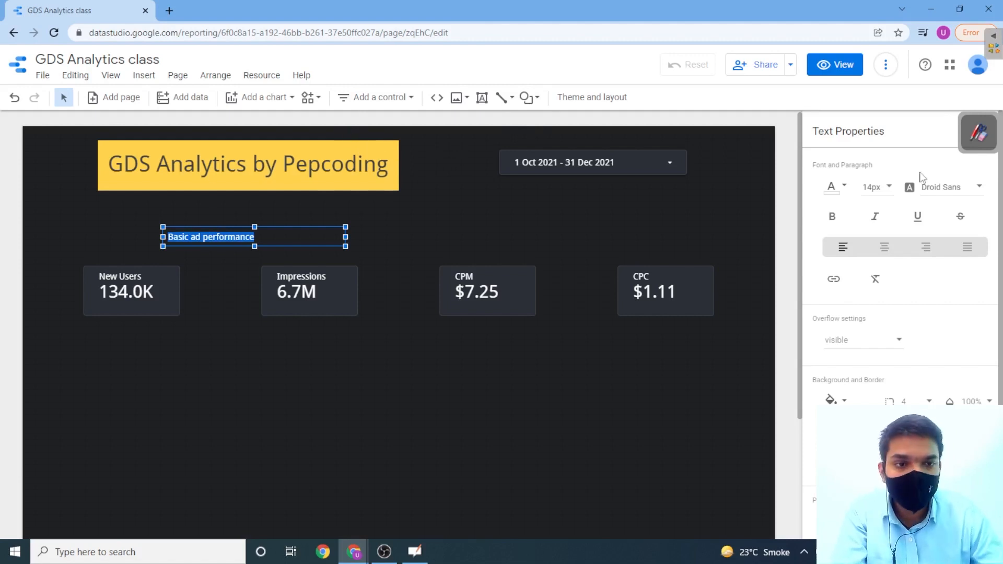
left_click(880, 190)
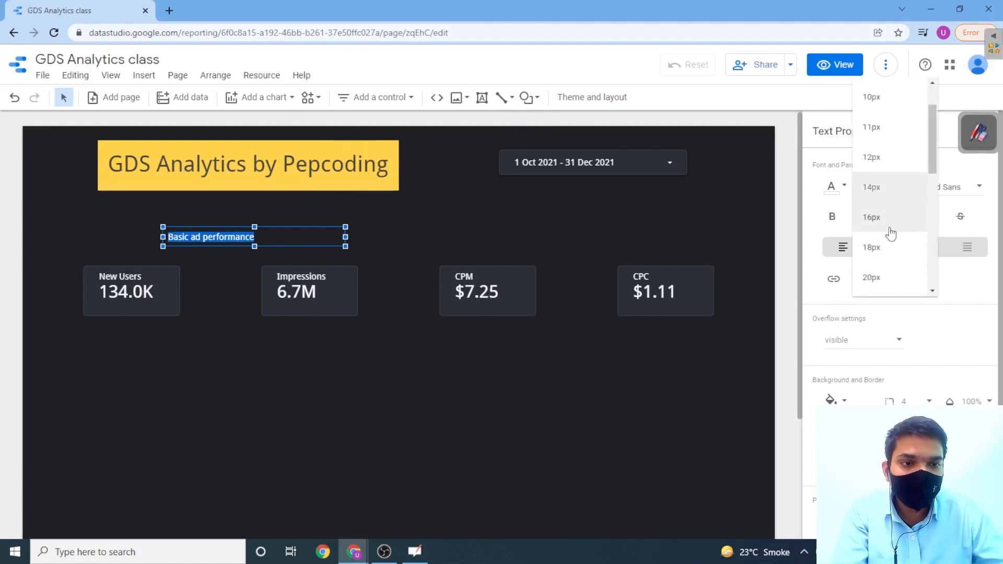
left_click(885, 248)
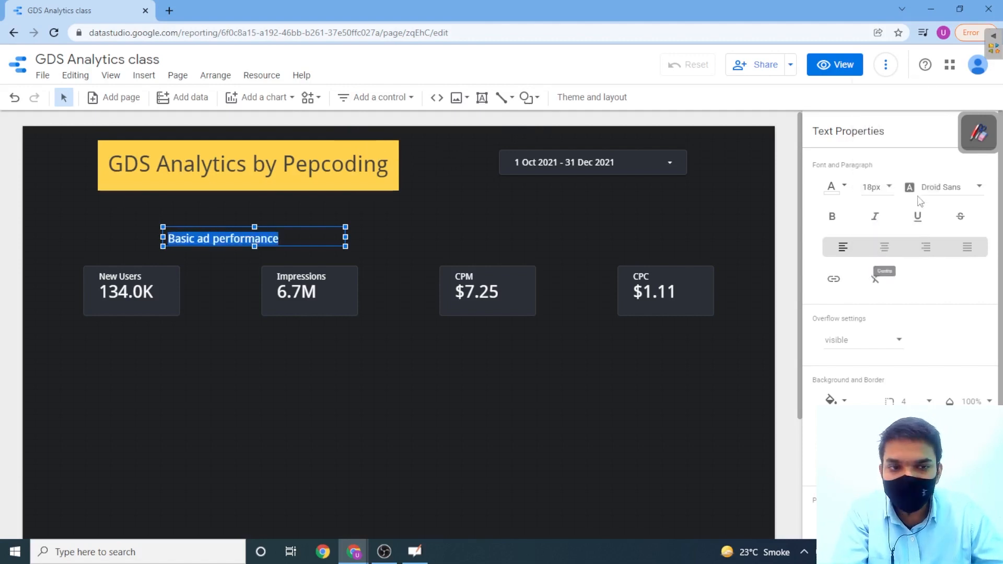
left_click(887, 189)
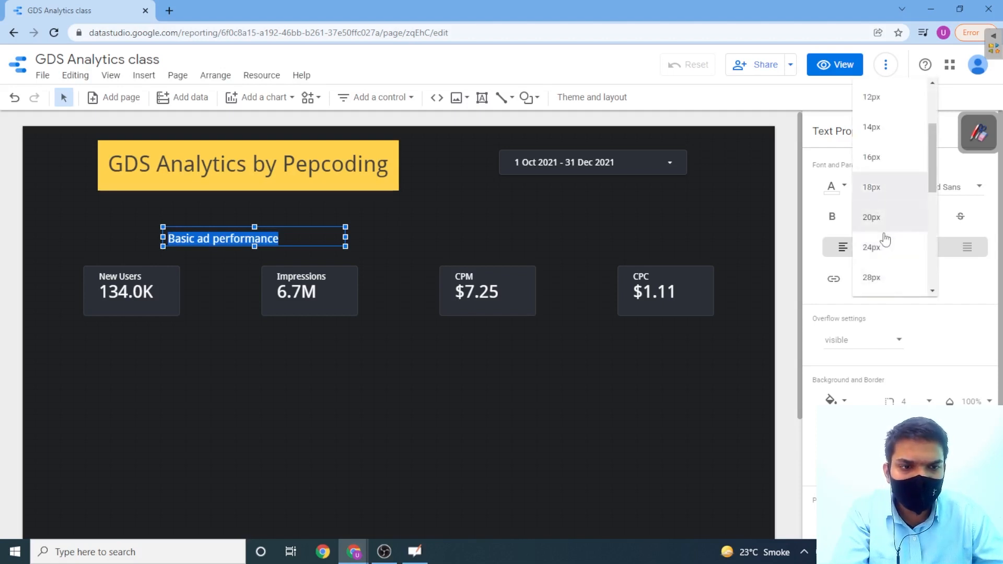
left_click(881, 248)
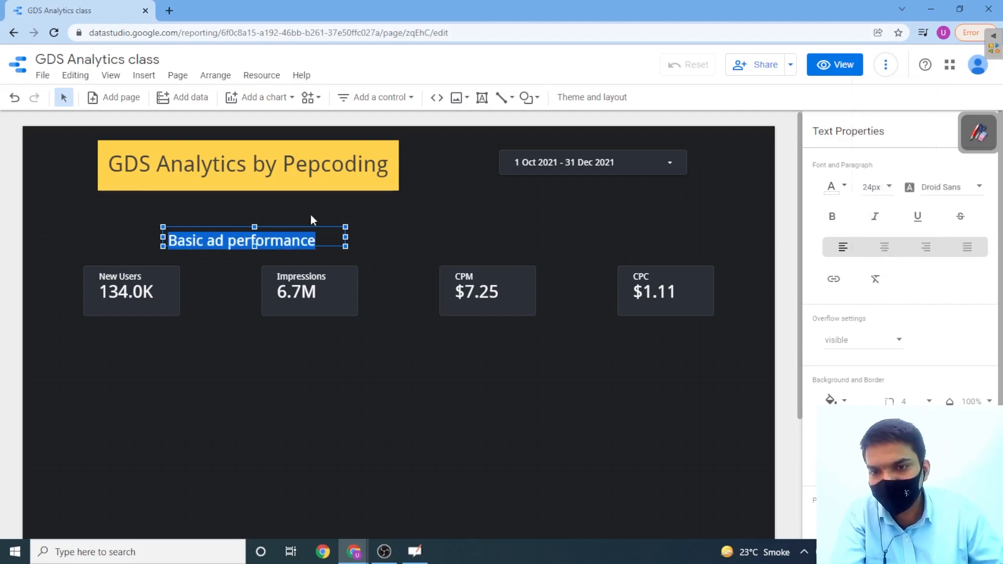
Step: Enlarge the heading's text box, keep its text left-aligned, and line it up under the start of the title banner text
left_click_drag(343, 228, 374, 215)
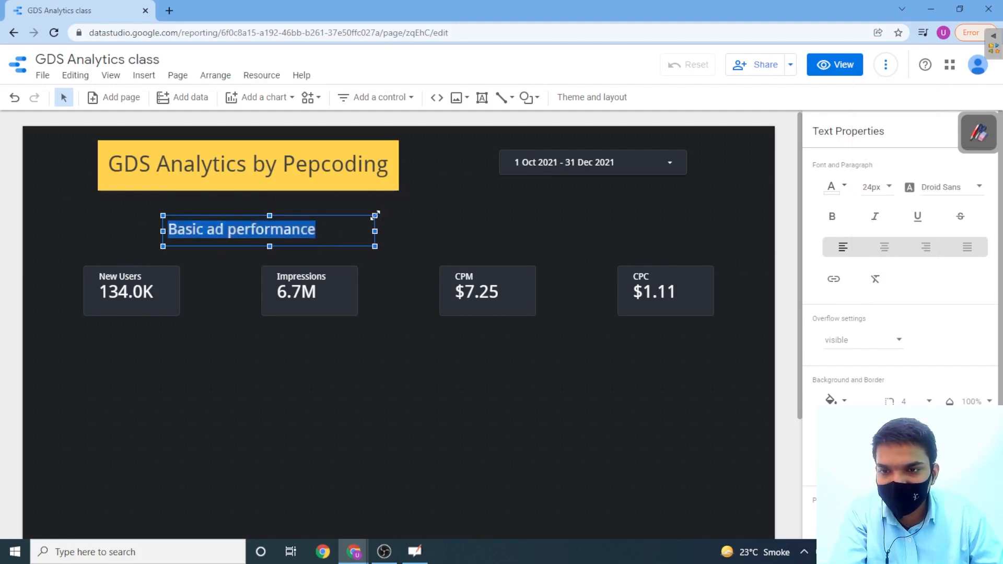
left_click(883, 250)
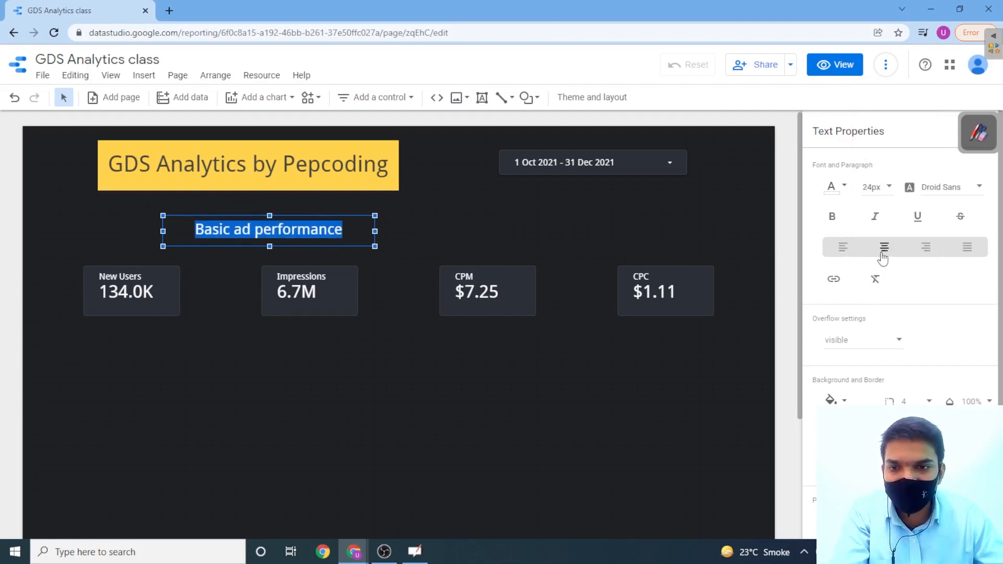
left_click(842, 248)
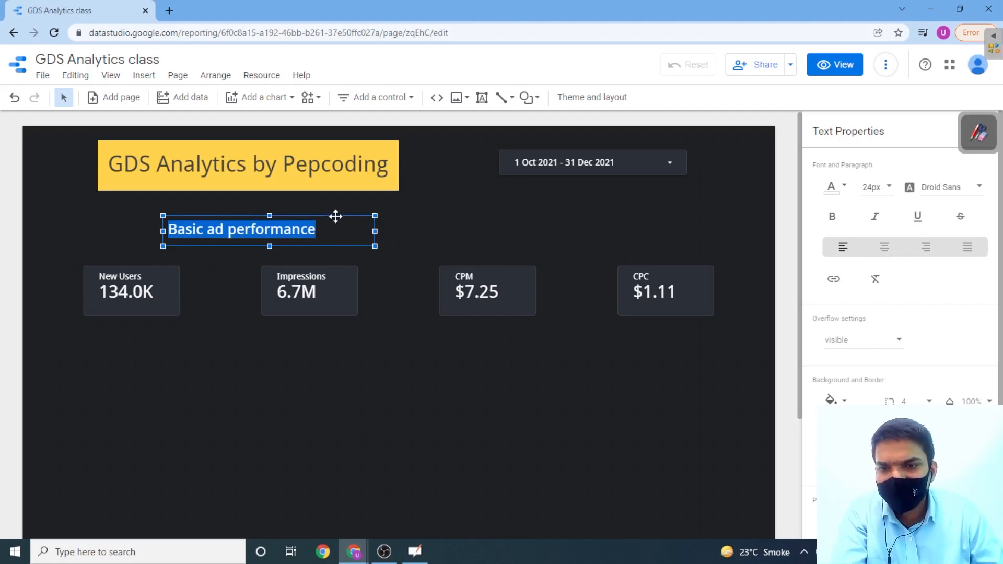
left_click_drag(335, 216, 290, 227)
left_click_drag(272, 223, 277, 223)
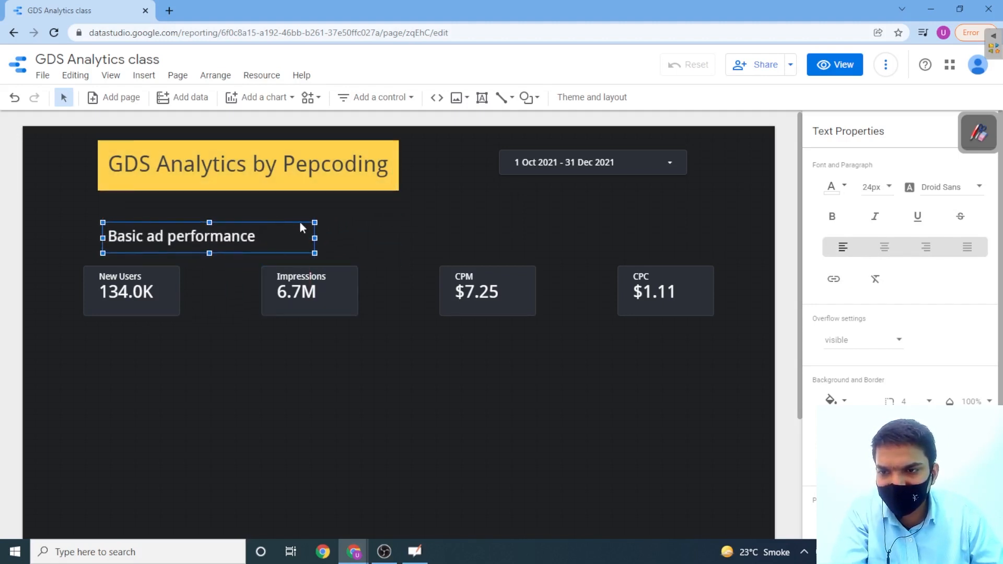
Step: Try bold and underline formatting on the "Basic ad performance" heading
left_click(839, 218)
left_click(925, 218)
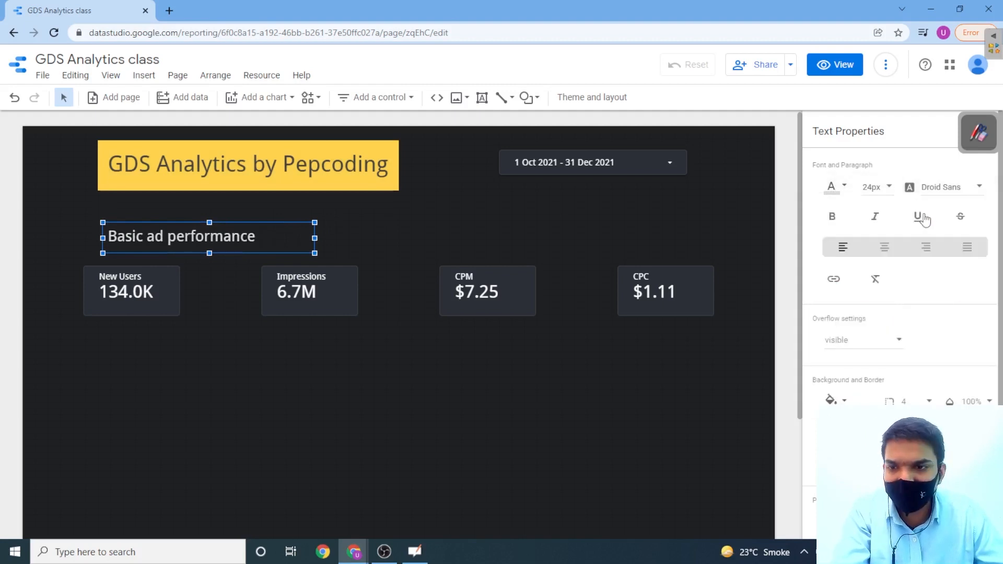
left_click(750, 199)
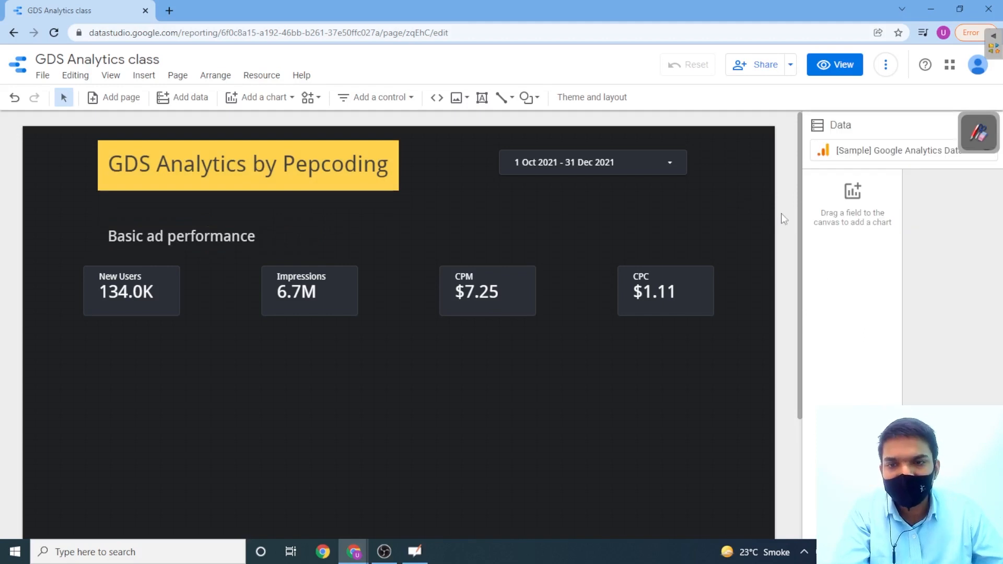
scroll(578, 425, "down", 4)
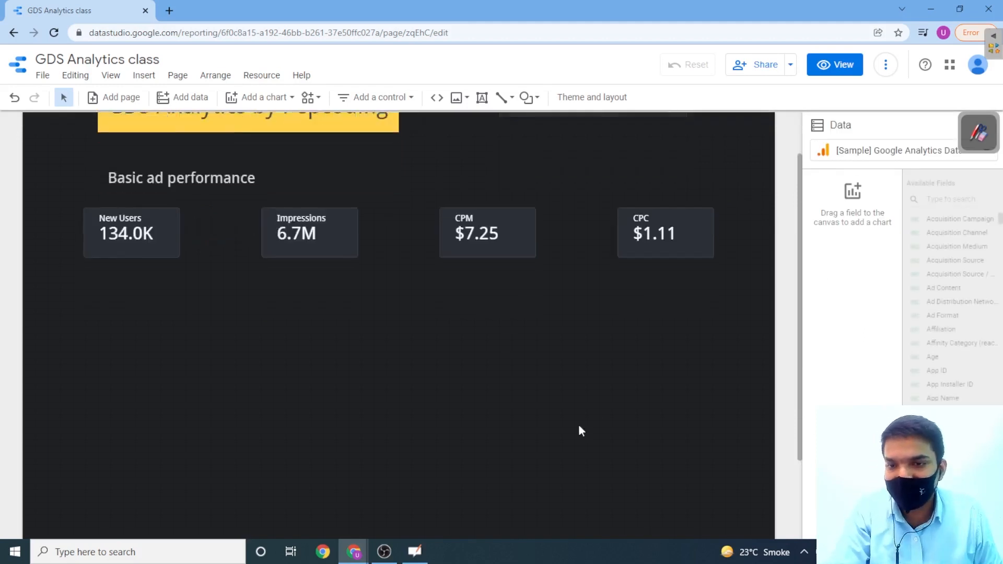
scroll(479, 218, "up", 3)
scroll(478, 218, "up", 1)
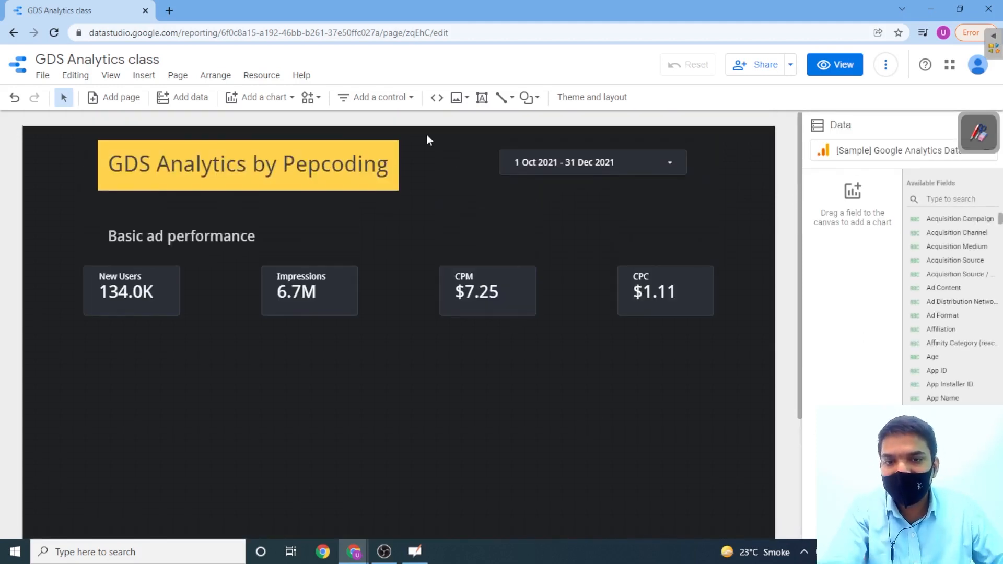
left_click(268, 101)
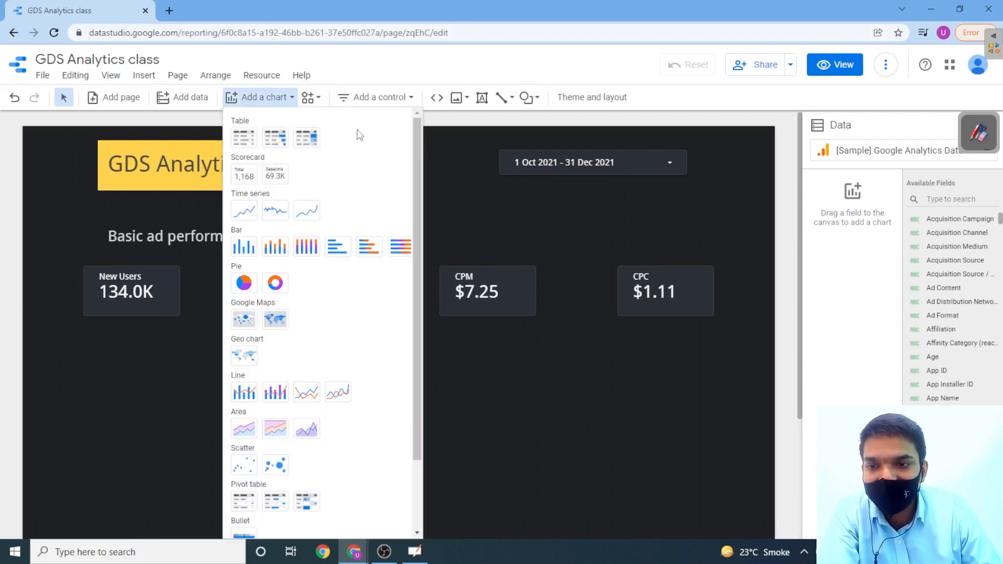
left_click(504, 98)
left_click(268, 100)
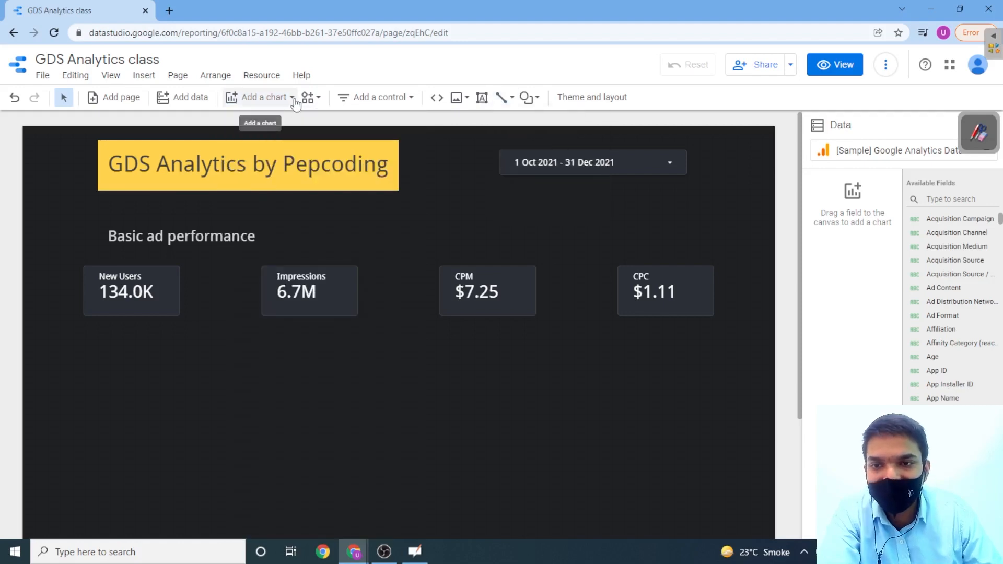
Step: Try joining the "Basic ad performance" heading to the CPM scorecard with a straight line, and undo it
left_click(505, 99)
left_click(515, 123)
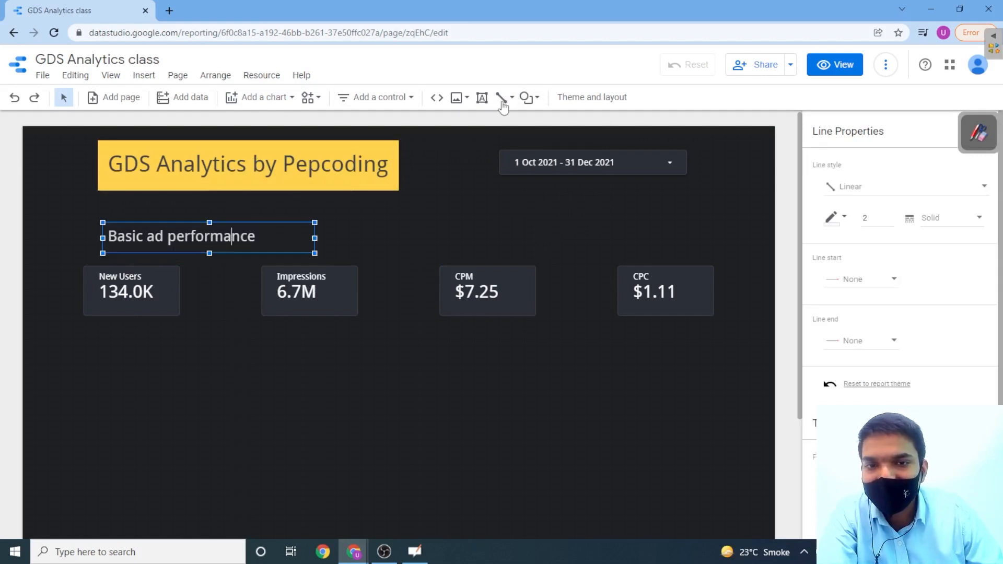
left_click(504, 102)
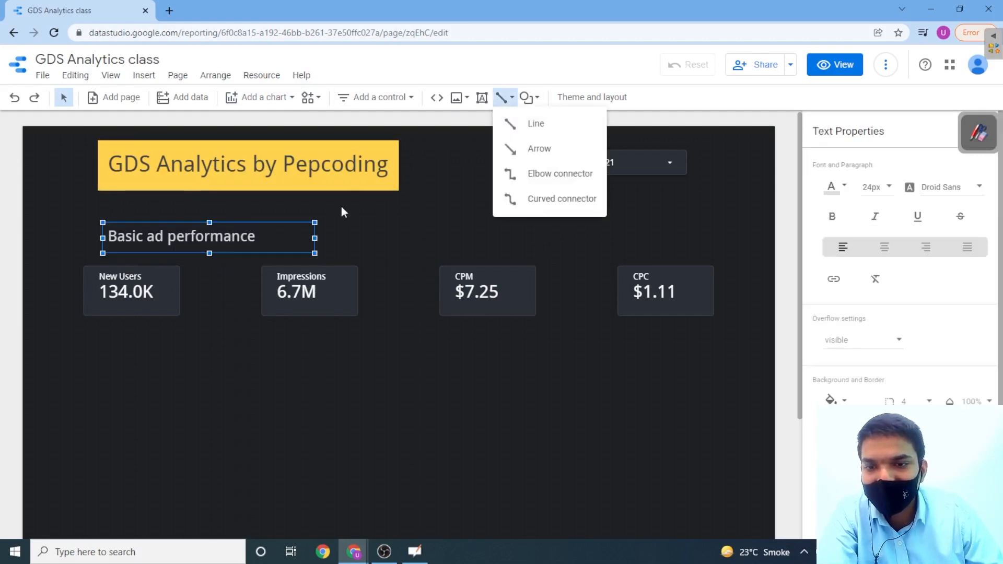
left_click(513, 128)
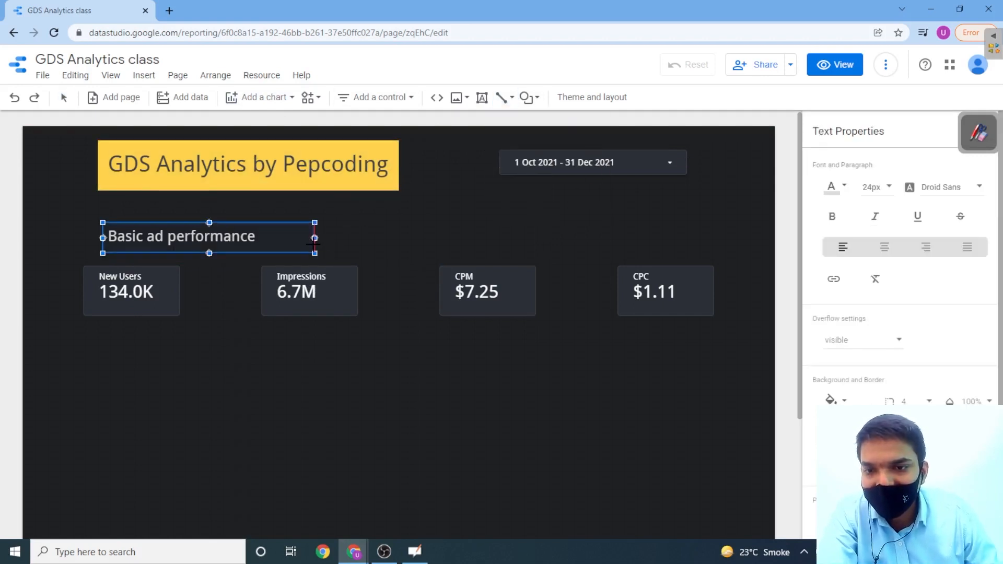
left_click_drag(314, 238, 412, 239)
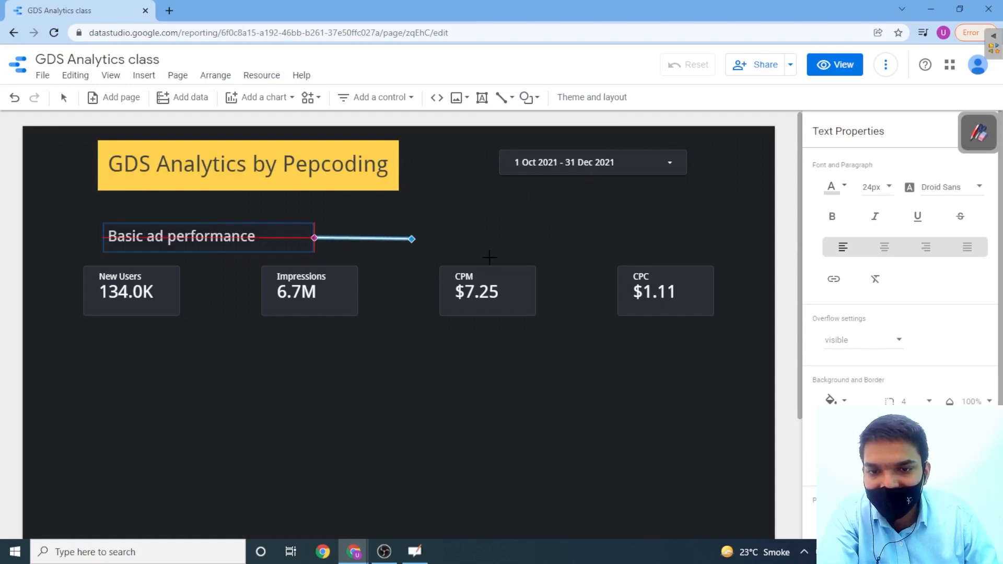
left_click_drag(490, 257, 488, 265)
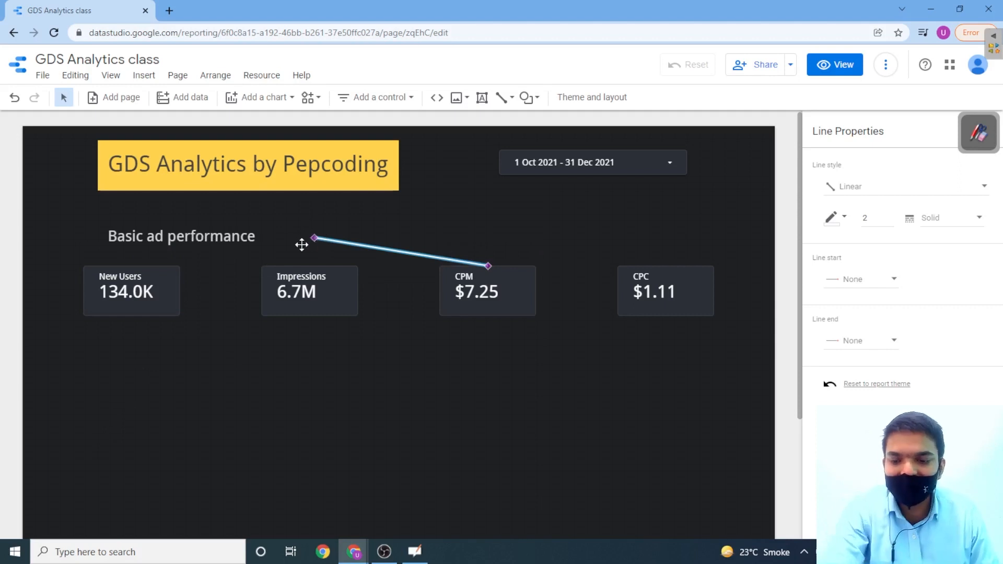
key("ctrl+z")
key("ctrl+z")
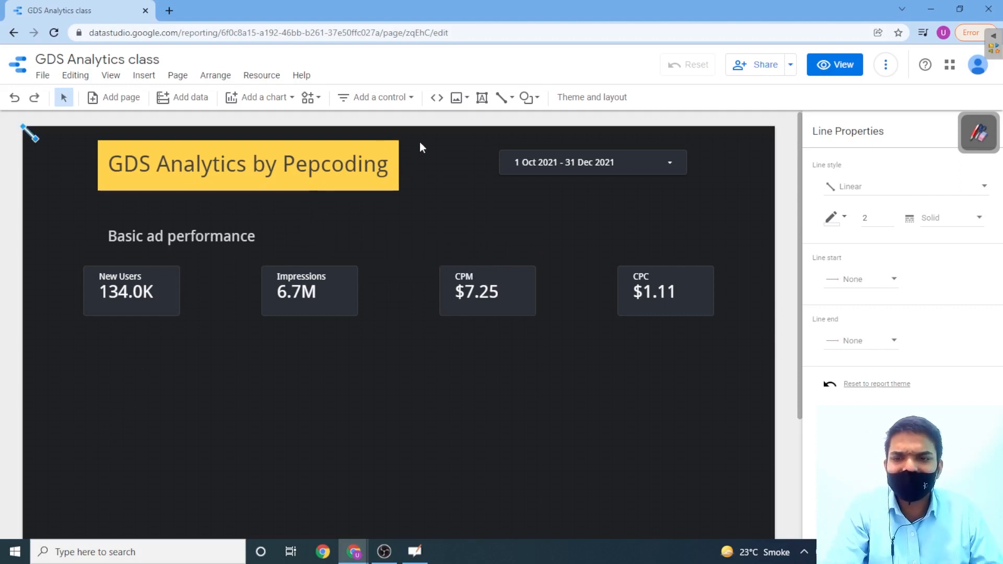
key("ctrl+z")
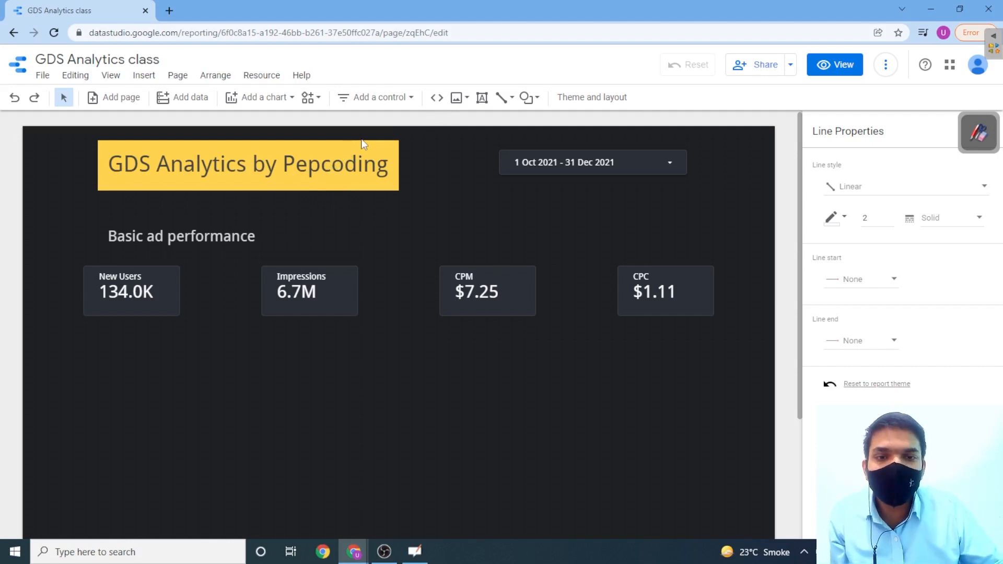
Step: Add a geo chart below the New Users and Impressions scorecards
left_click(287, 98)
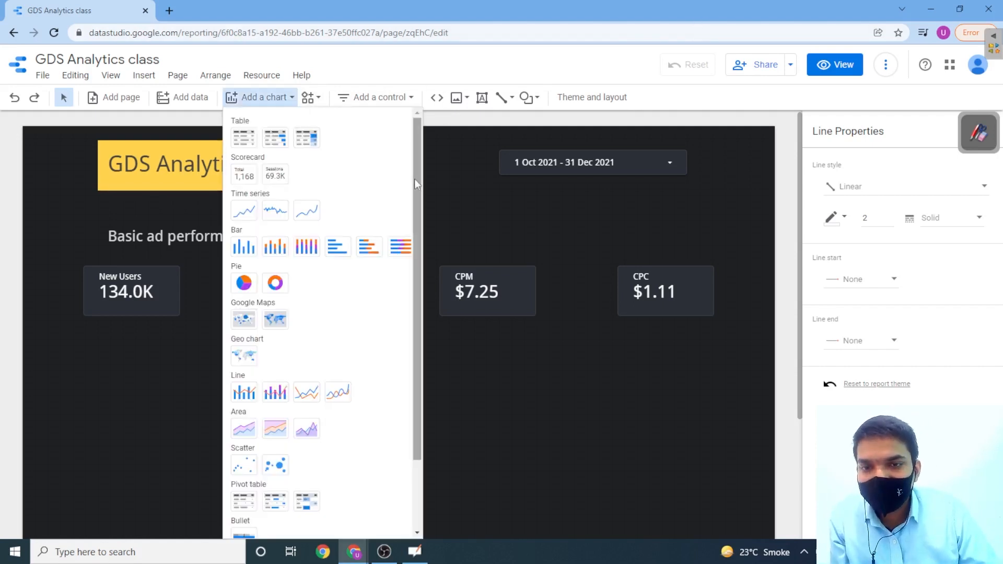
left_click_drag(415, 179, 420, 249)
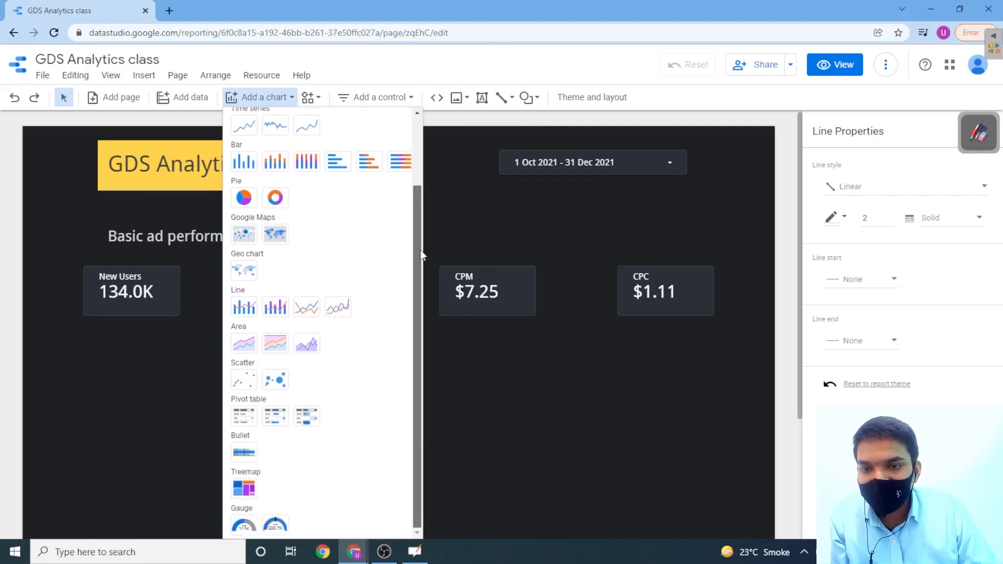
left_click(250, 272)
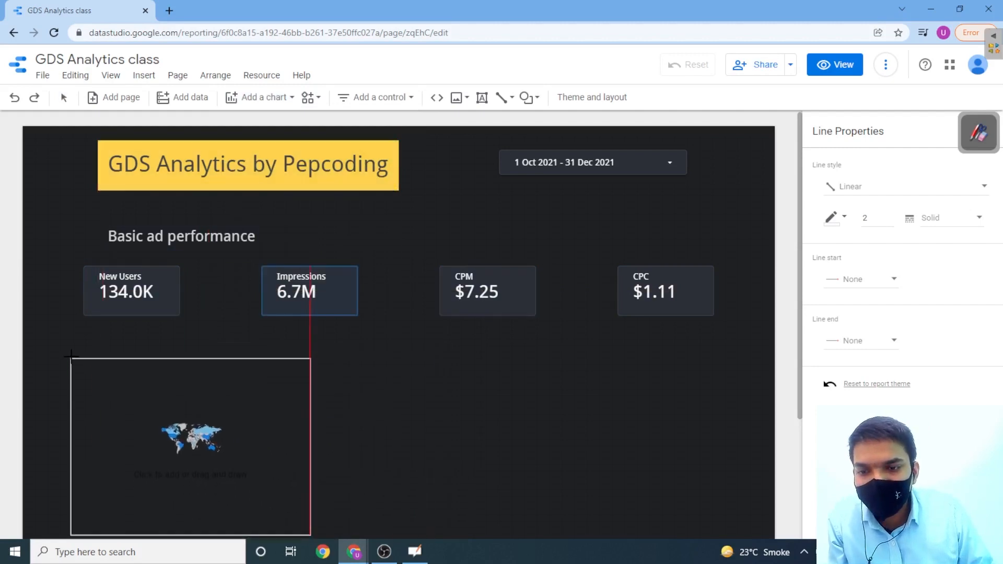
key("Escape")
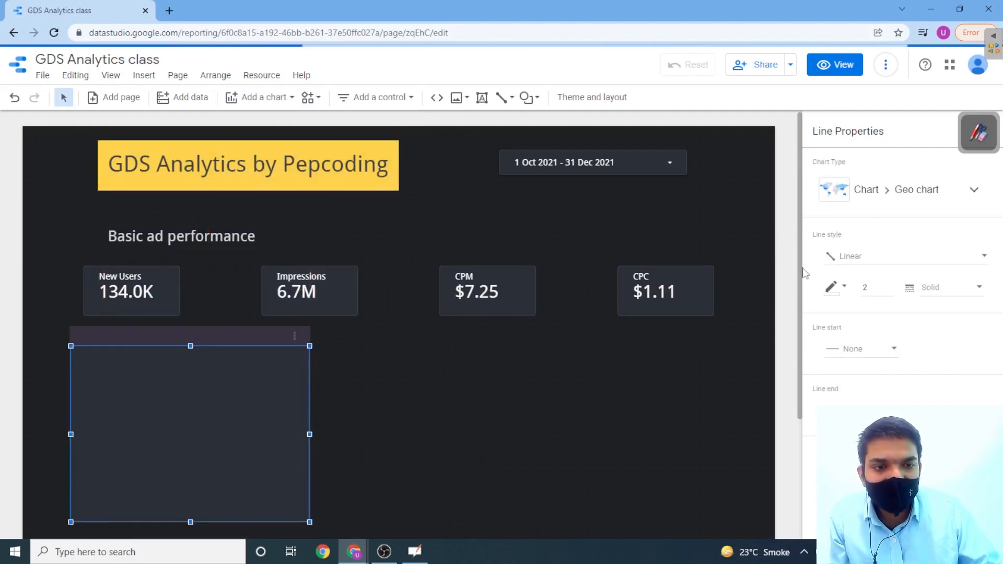
scroll(796, 256, "down", 2)
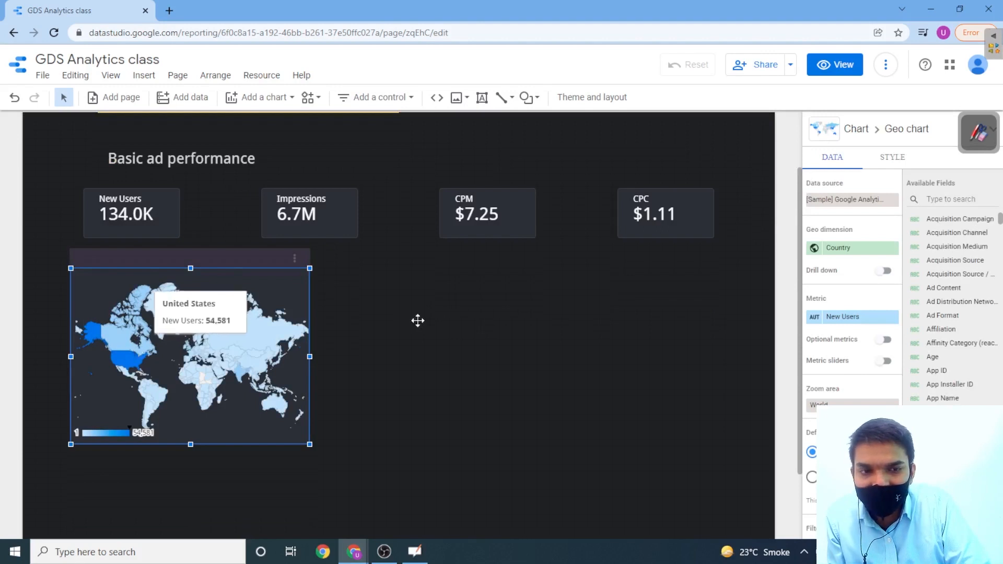
Step: Keep Country as the geo chart's dimension and change its metric to Users
left_click(857, 248)
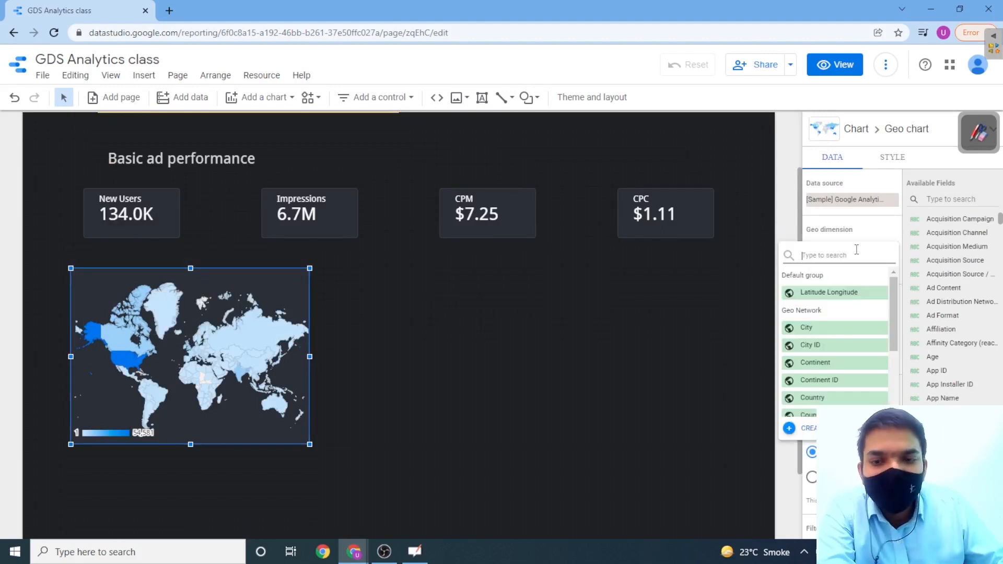
left_click(800, 224)
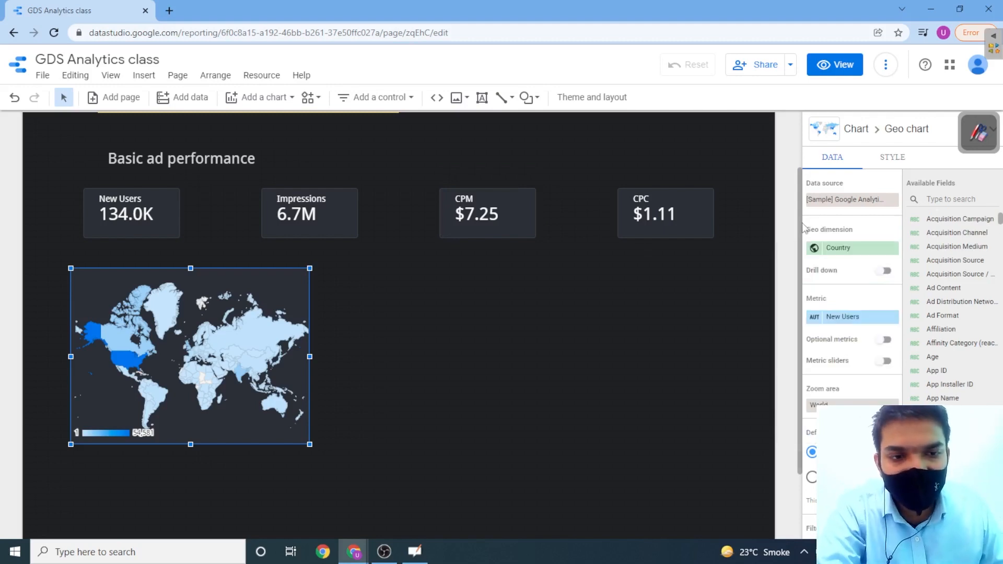
left_click(844, 323)
left_click(854, 321)
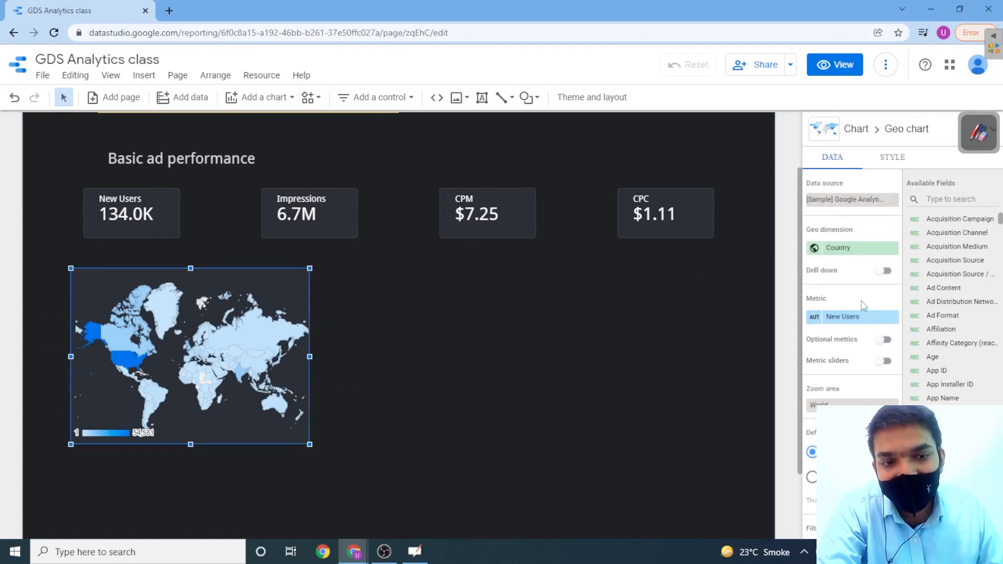
left_click(838, 319)
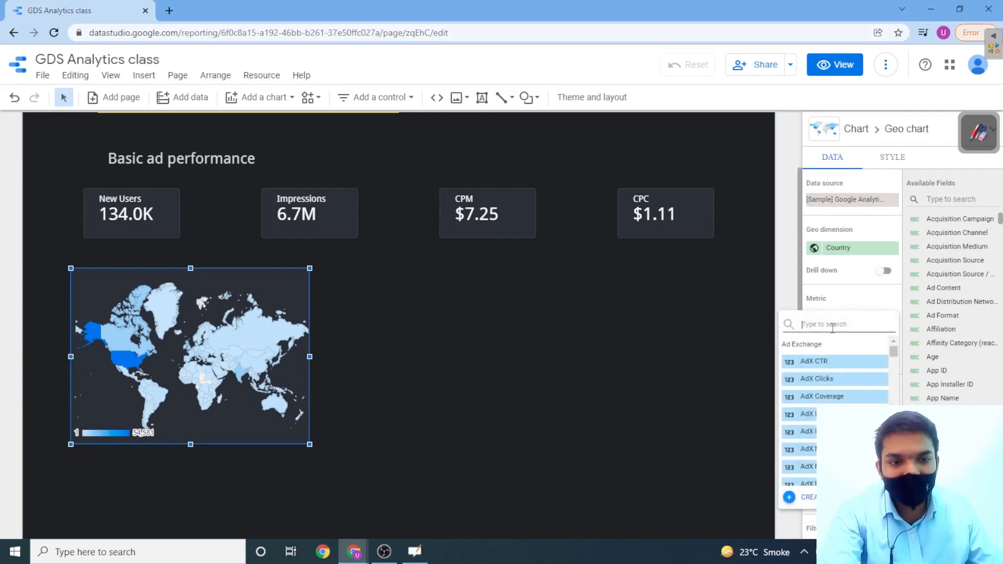
type("us")
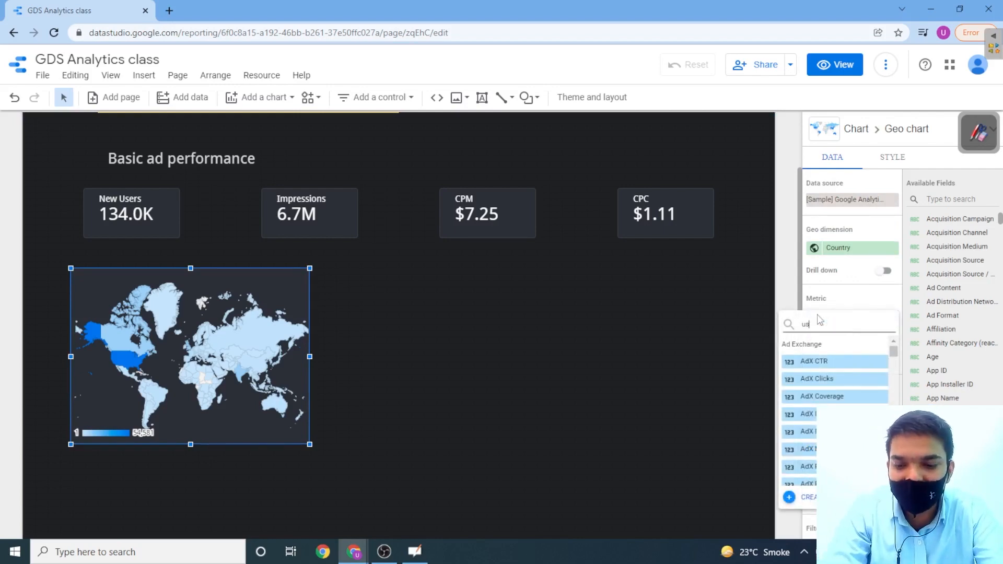
type("er")
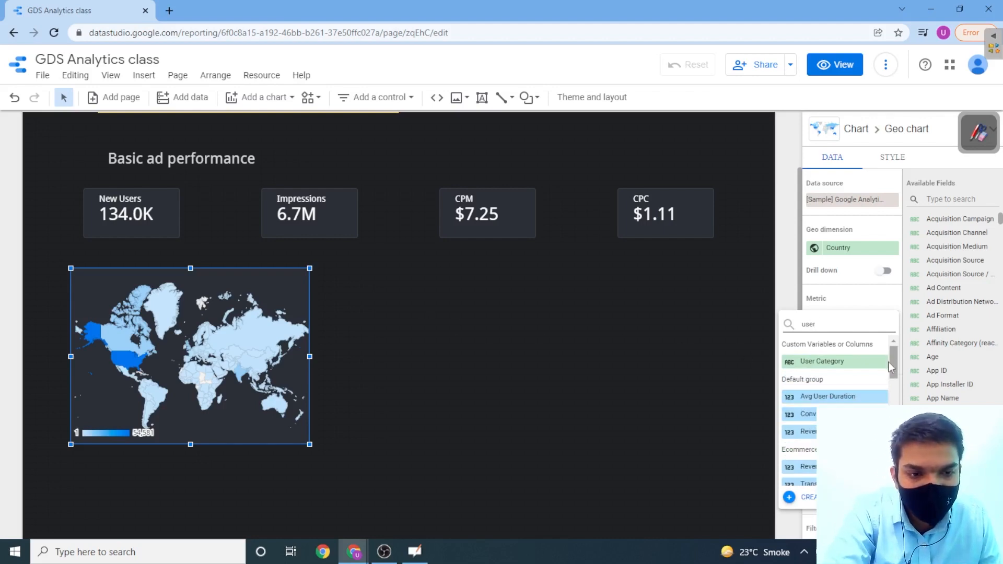
scroll(888, 362, "down", 10)
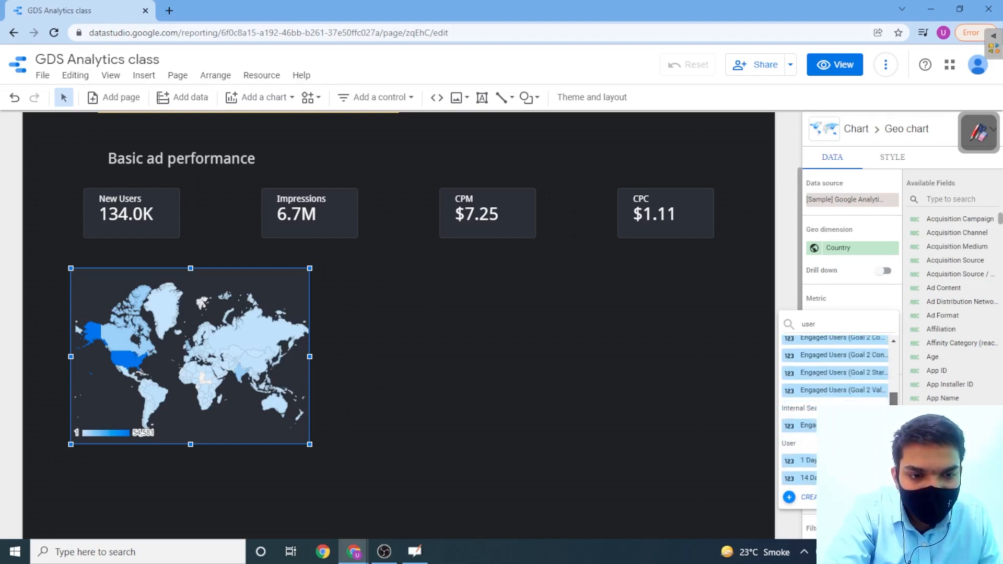
scroll(836, 413, "down", 5)
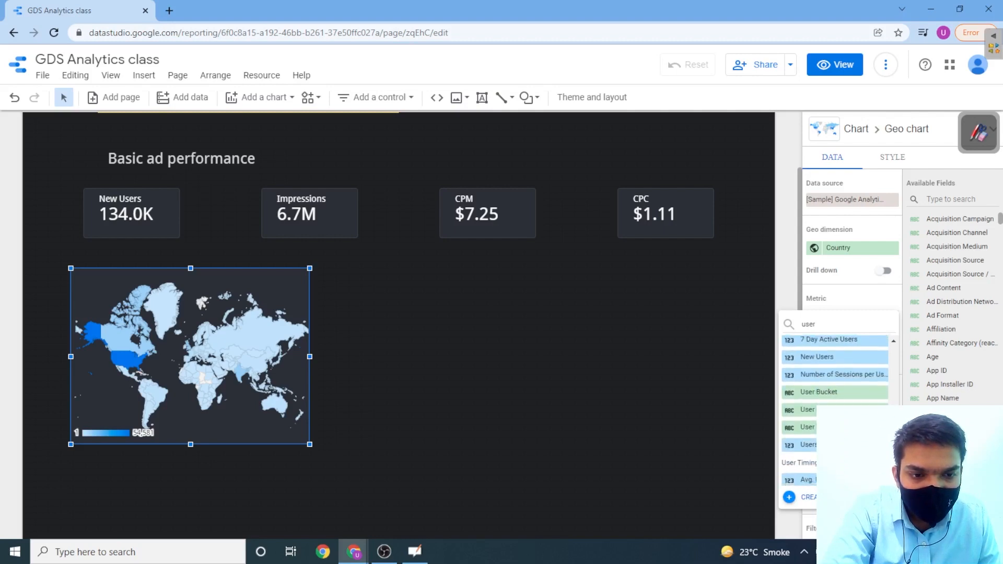
left_click(807, 444)
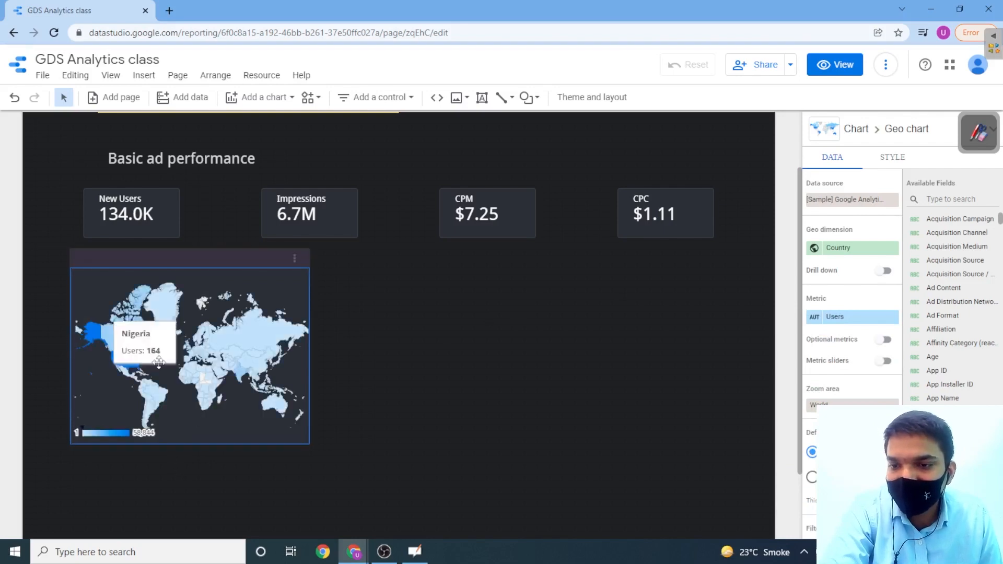
mouse_move(129, 362)
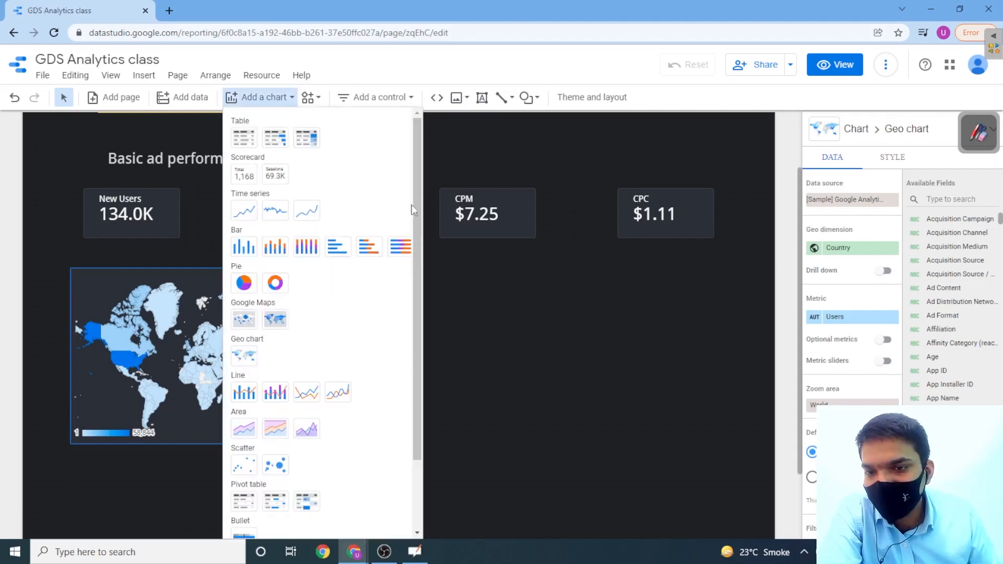
Step: Add a combined column-and-line chart below the CPM and CPC scorecards, beside the geo chart
left_click_drag(414, 210, 415, 278)
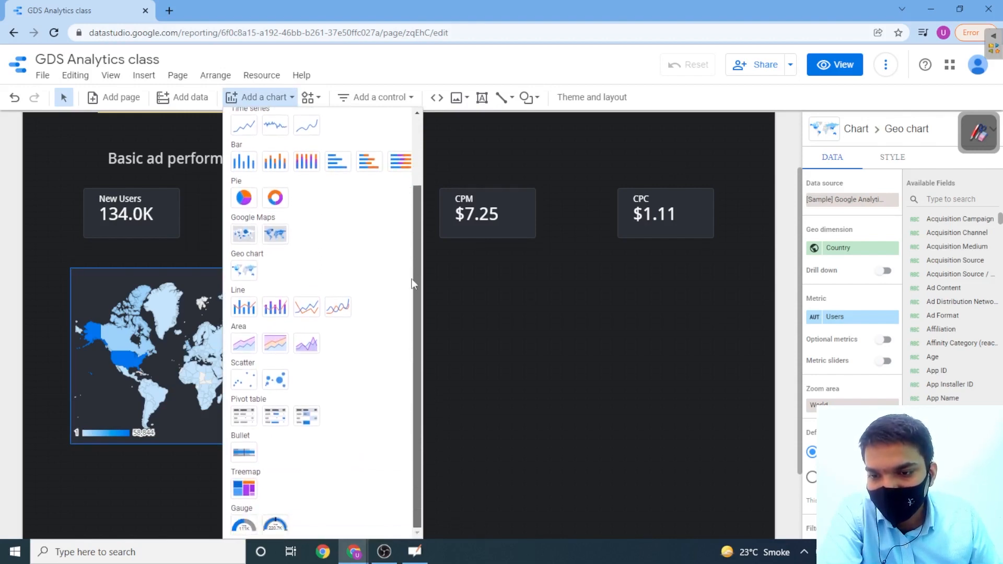
left_click(243, 308)
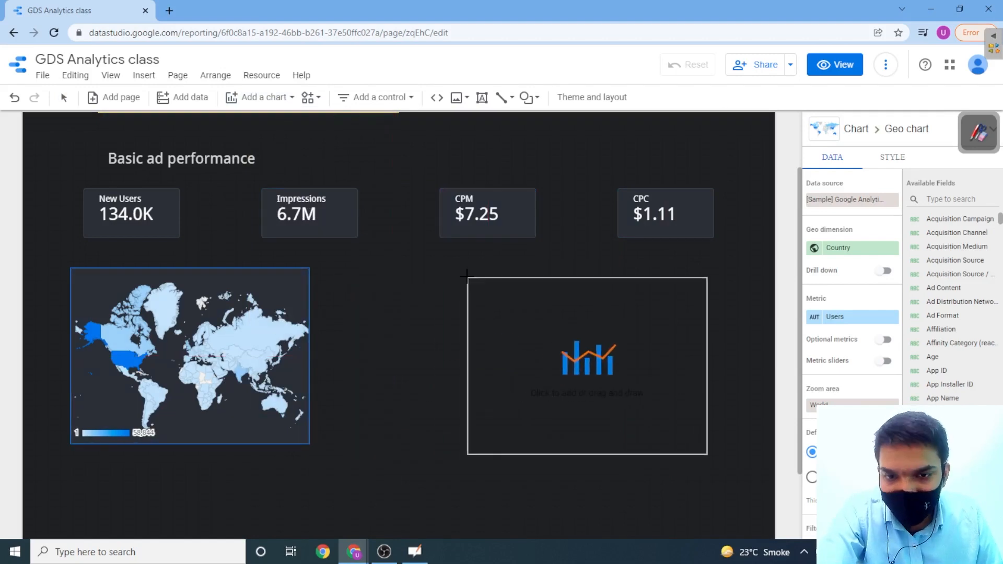
key("Escape")
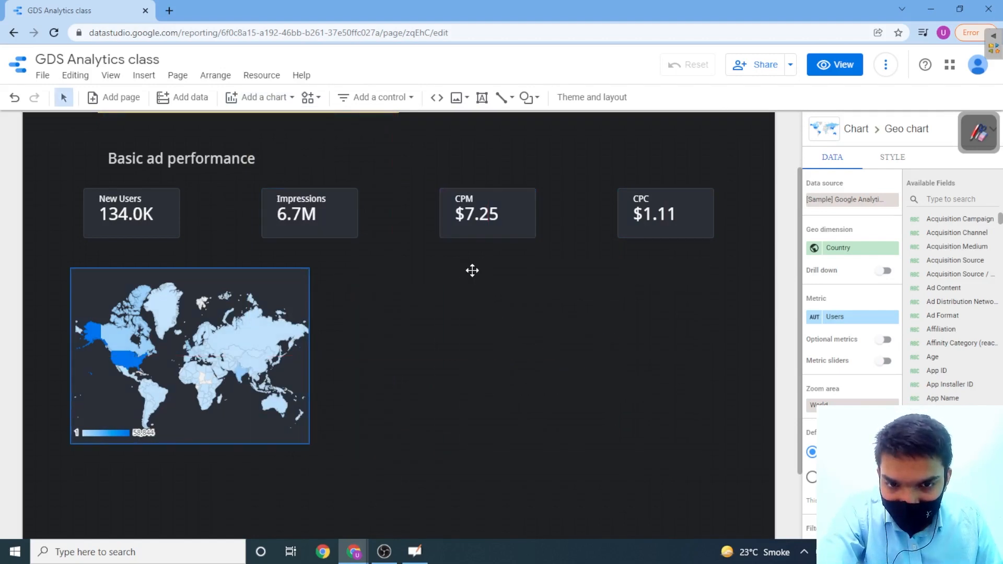
left_click(472, 270)
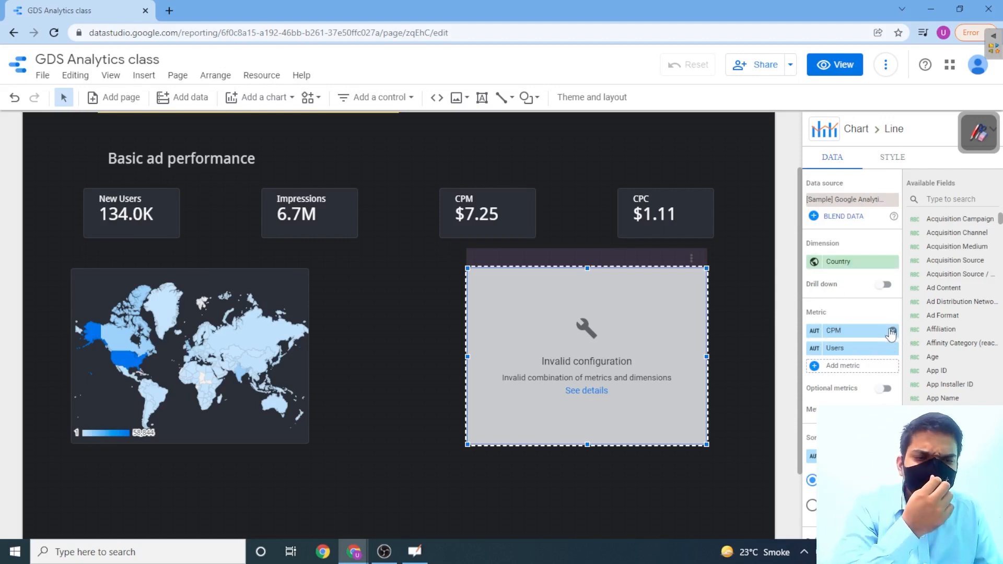
Step: Remove the CPM metric from the new combo chart and replace its Users metric with New Users
left_click(838, 264)
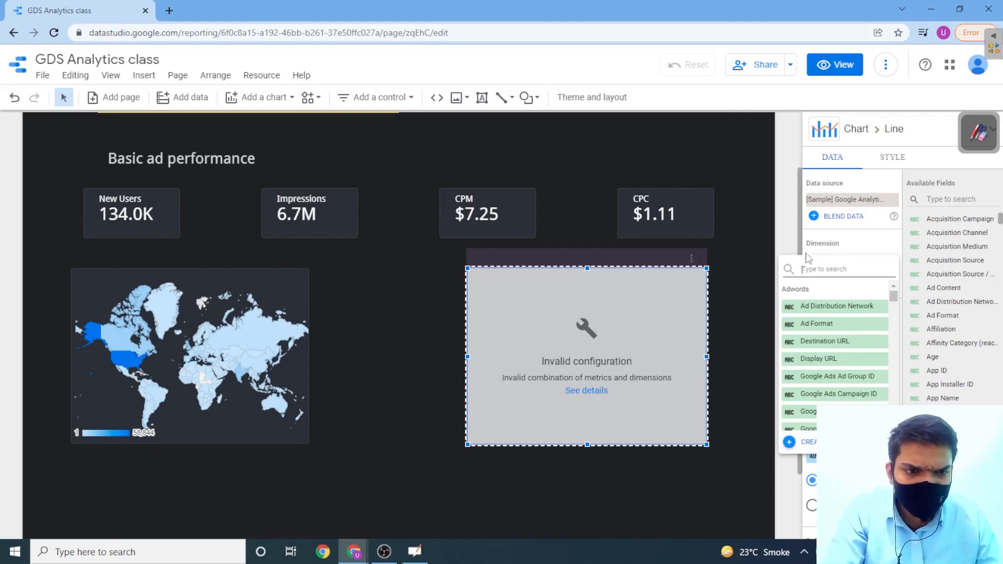
left_click(831, 247)
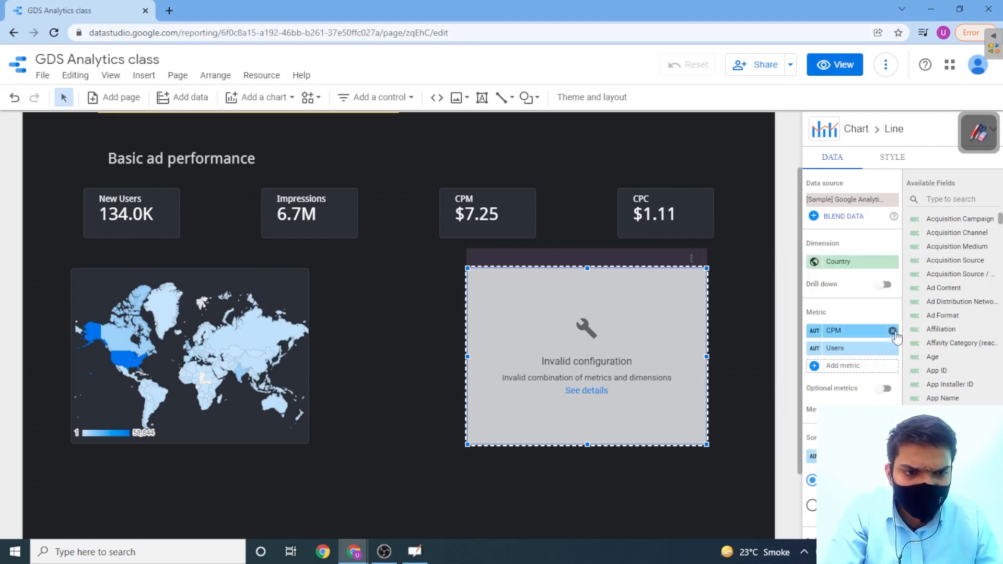
left_click(893, 331)
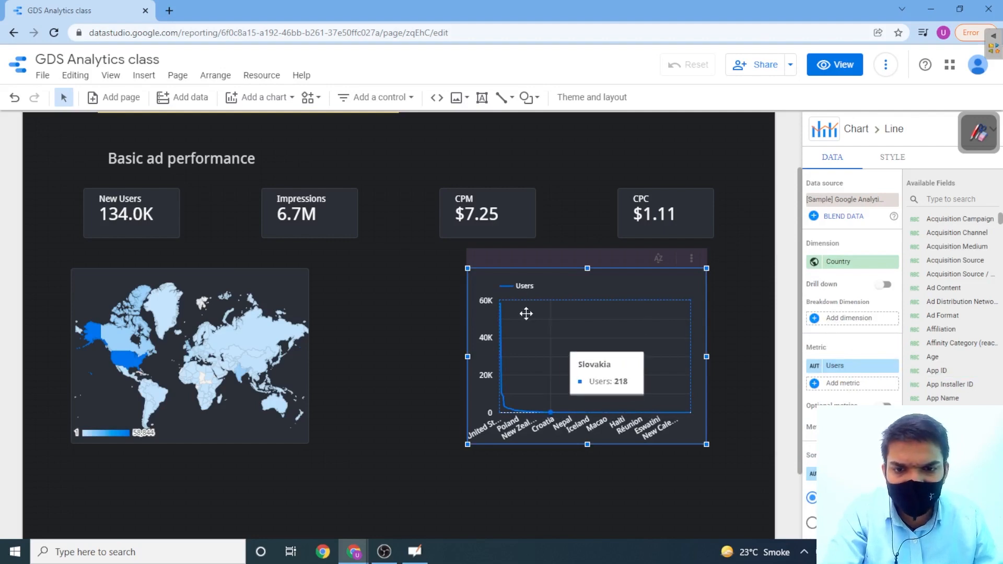
left_click(890, 369)
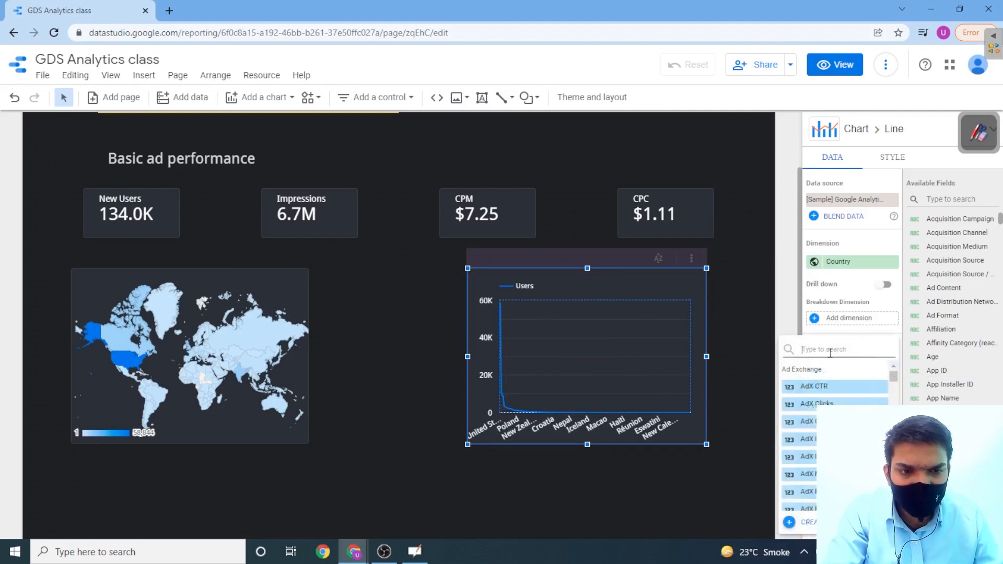
type("new")
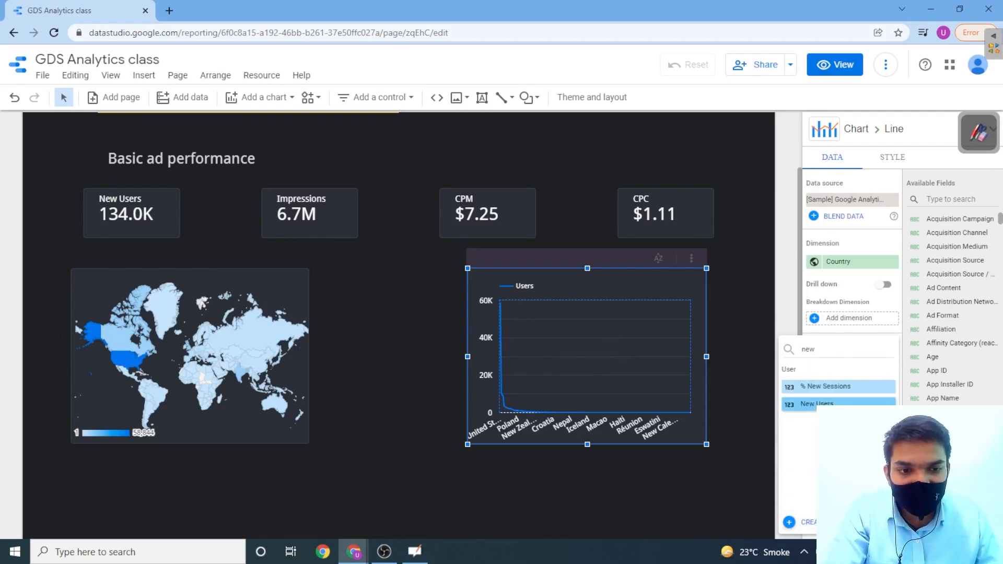
left_click(826, 403)
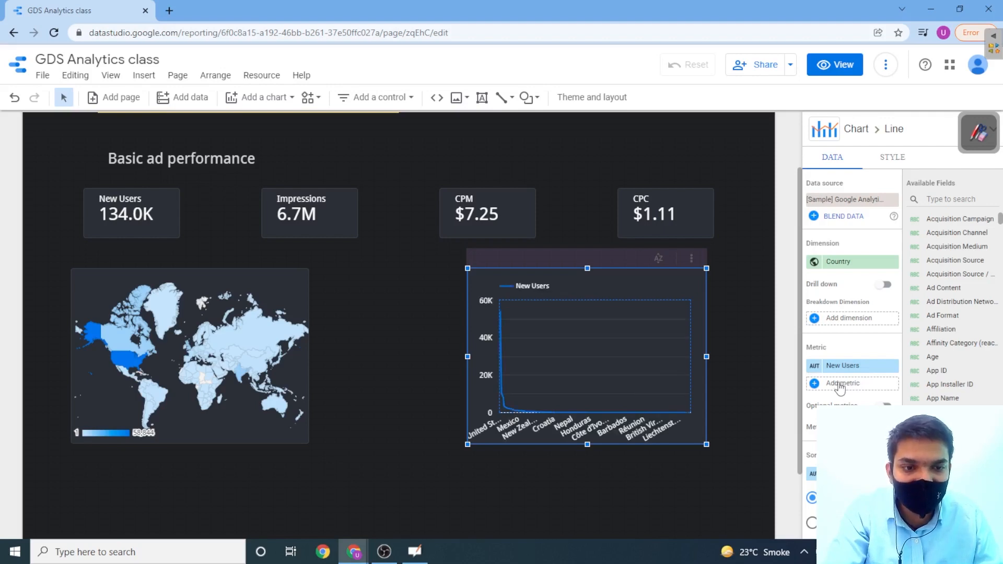
Step: Add Users as the second metric of the combo chart, after New Users
left_click(839, 388)
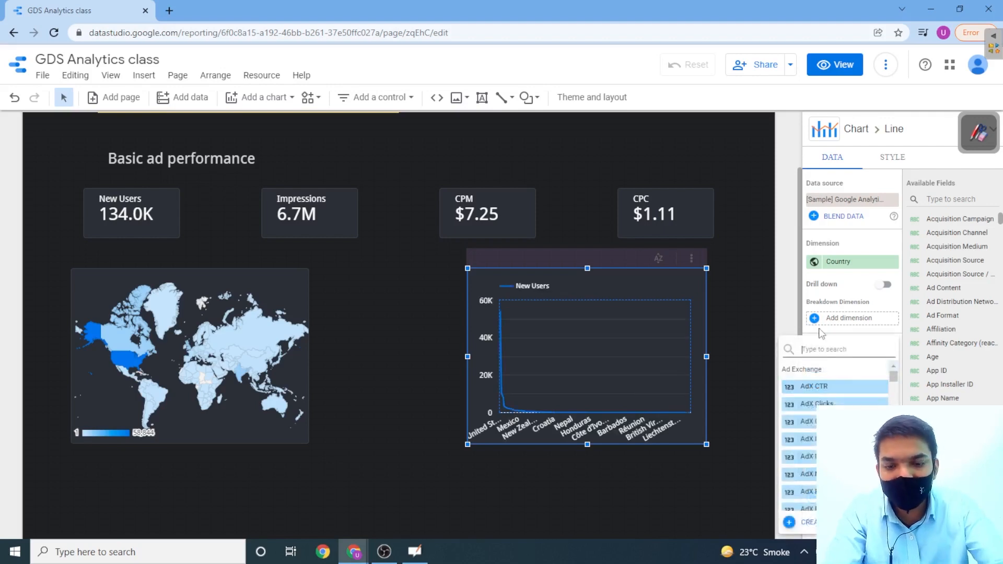
type("user")
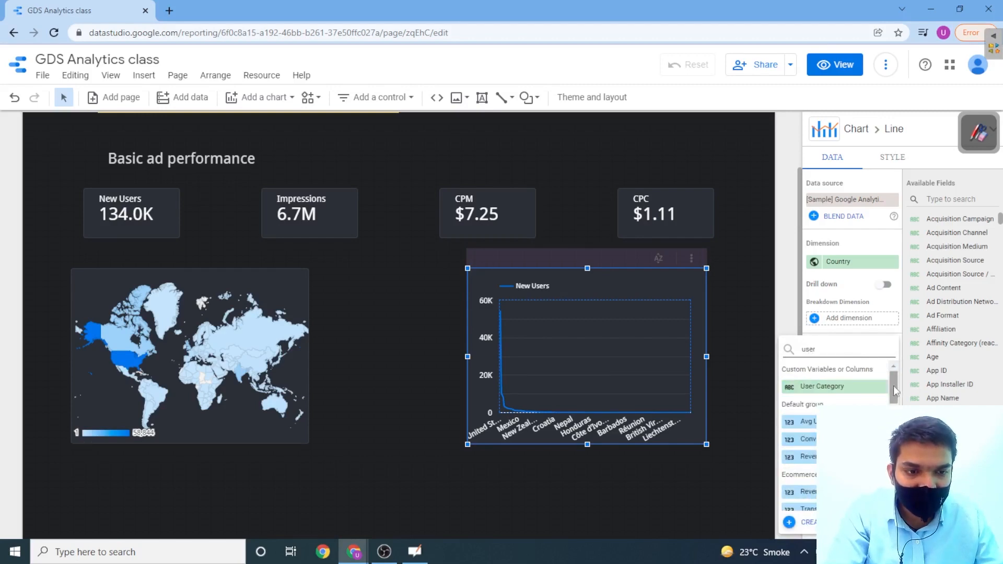
left_click_drag(894, 391, 894, 470)
left_click(835, 477)
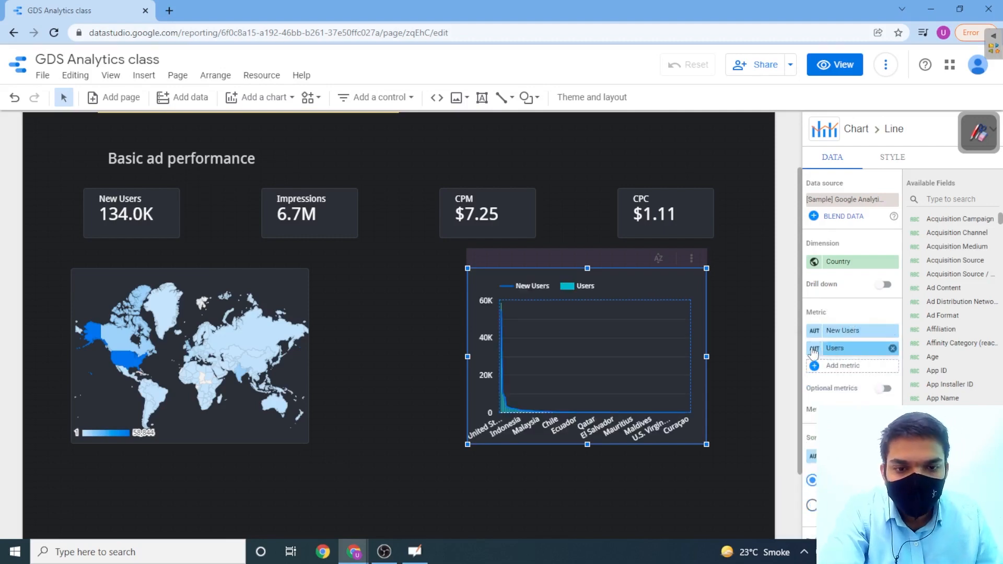
Step: Change the combo chart's dimension to Date
left_click(842, 262)
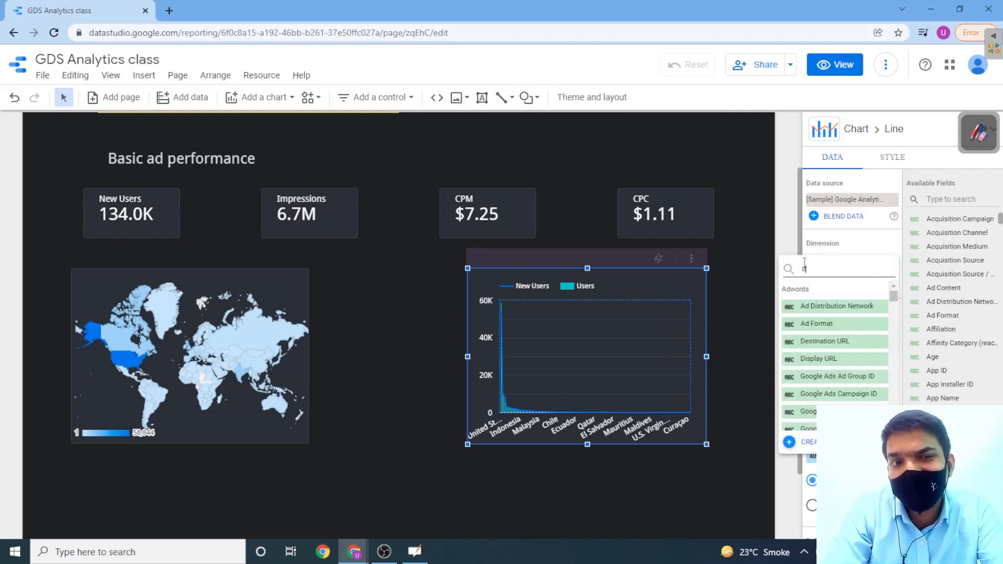
type("date")
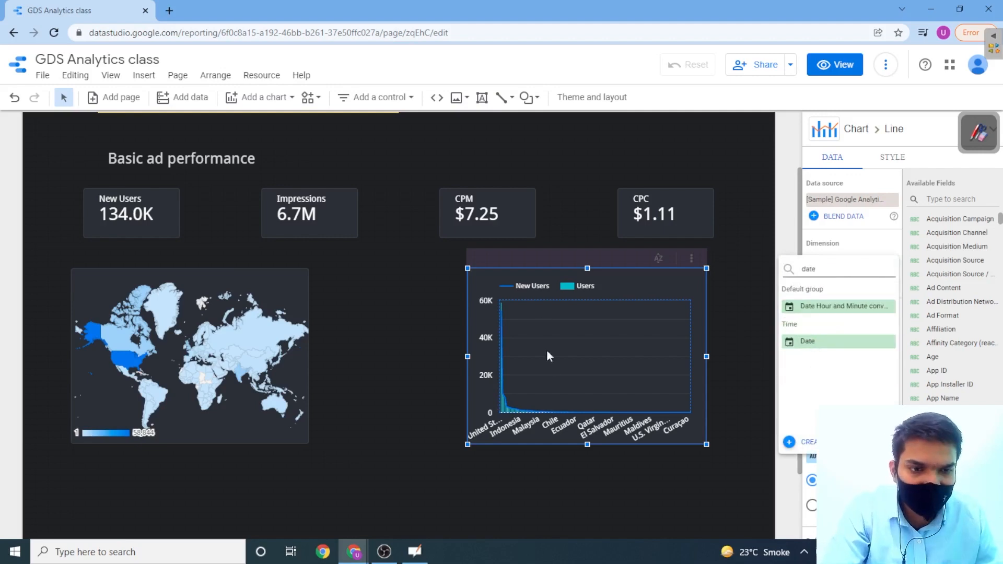
left_click(814, 342)
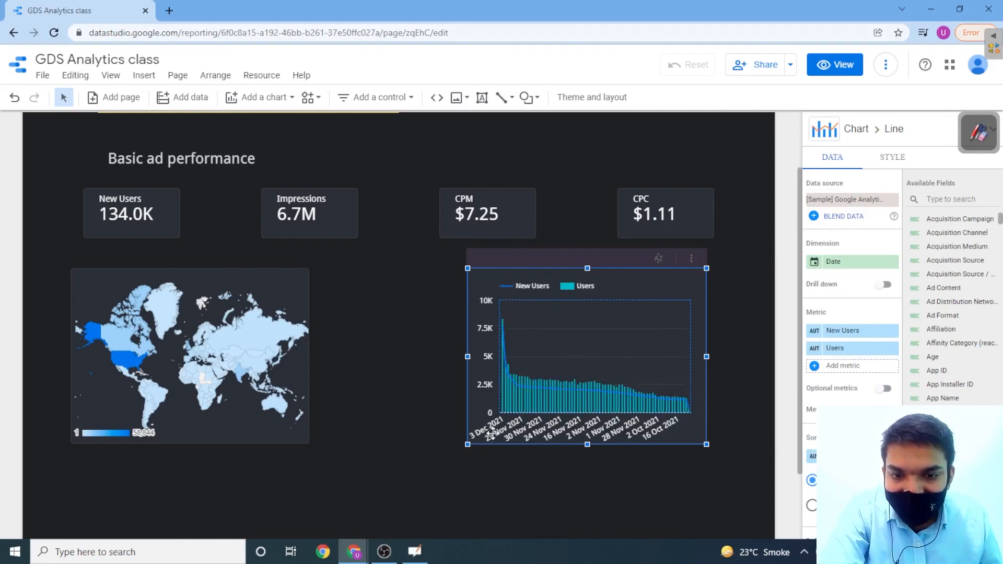
Step: Recolour the combo chart's New Users line to red
mouse_move(505, 343)
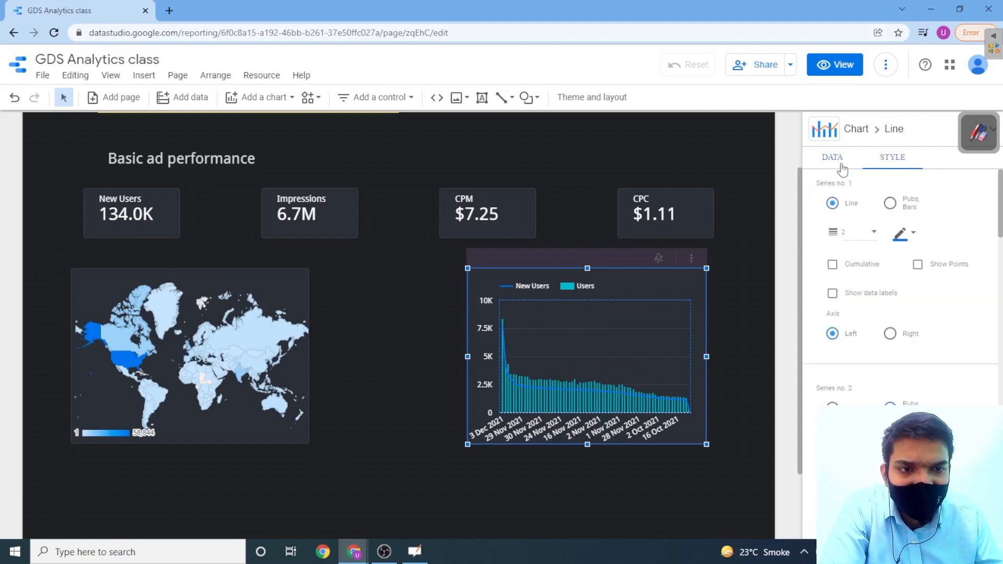
left_click(901, 234)
left_click(849, 311)
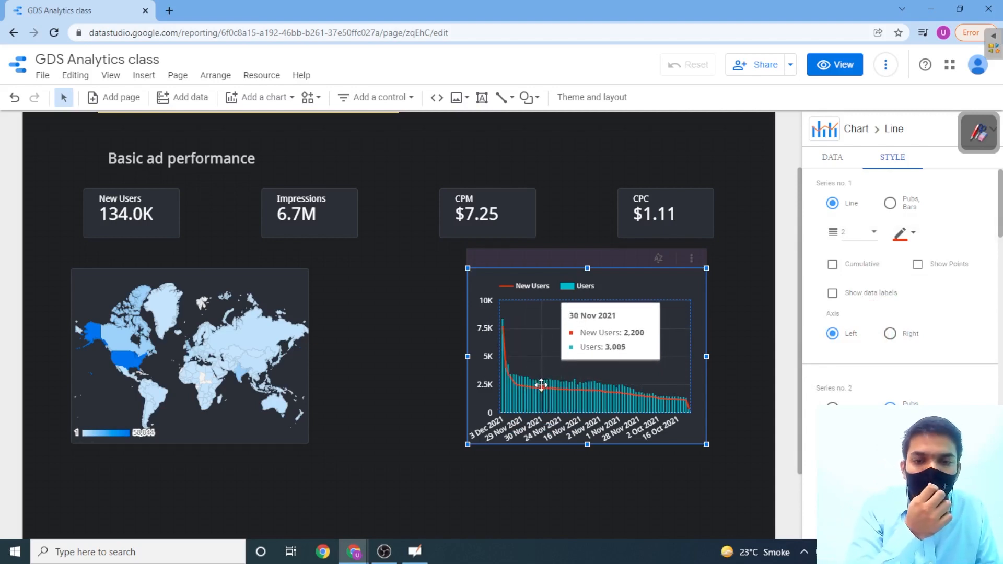
left_click(406, 421)
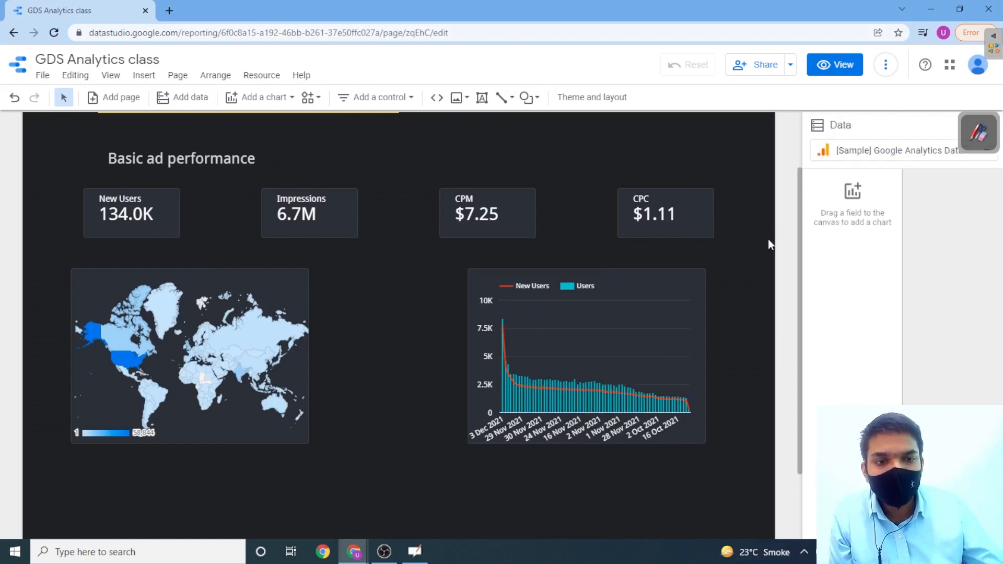
Step: Shift the combo chart slightly closer to the geo chart
scroll(804, 243, "down", 2)
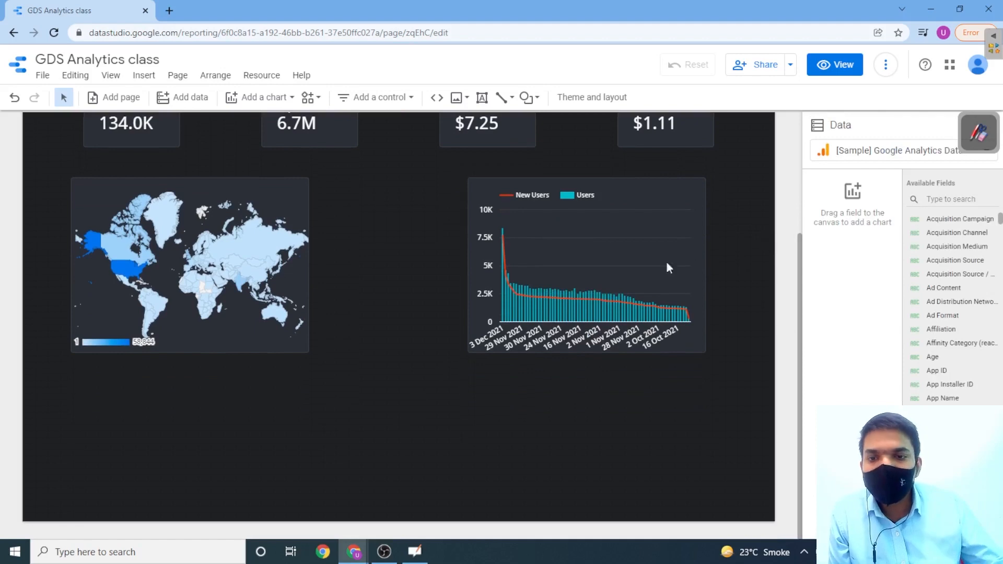
left_click(256, 223)
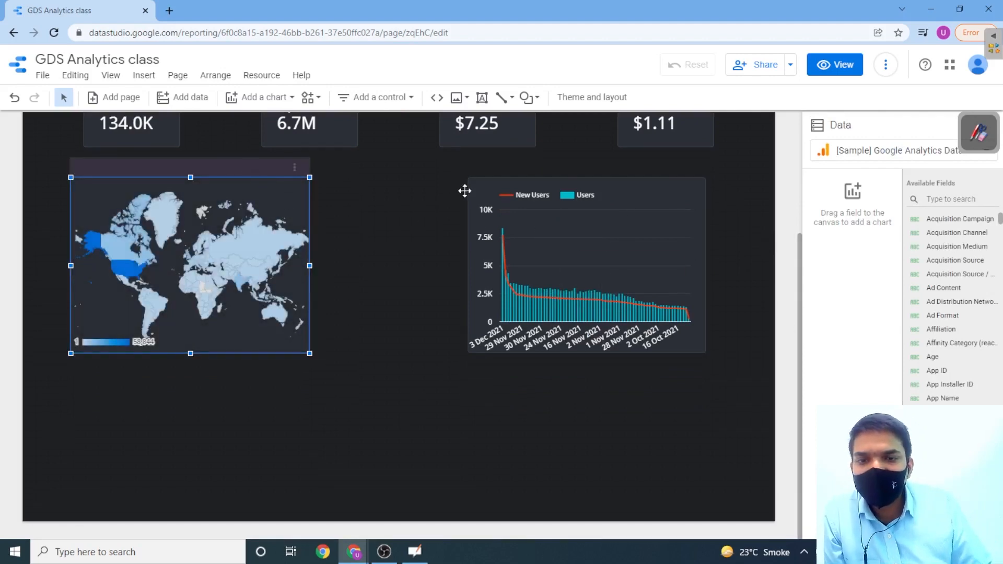
left_click(580, 178)
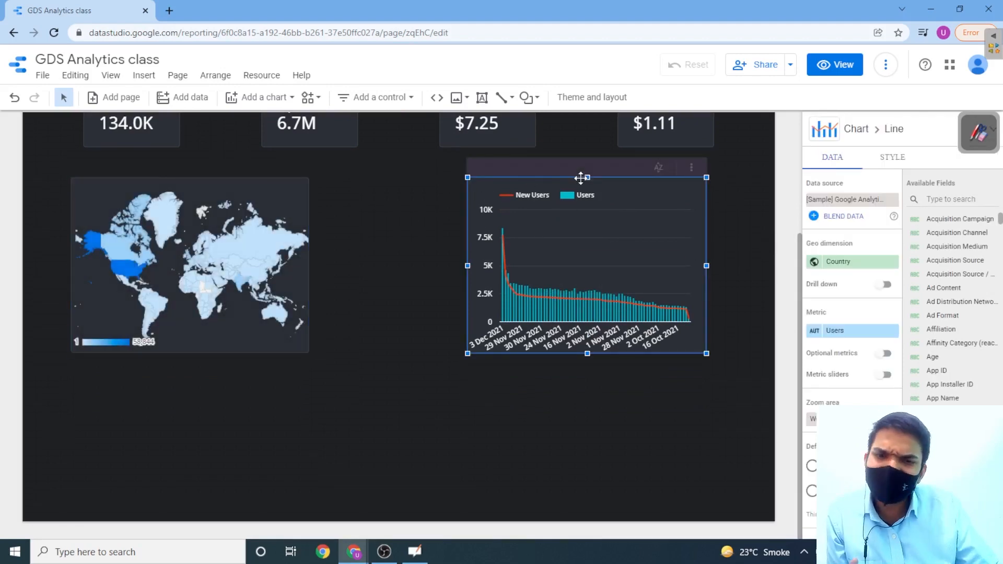
left_click_drag(467, 218, 460, 221)
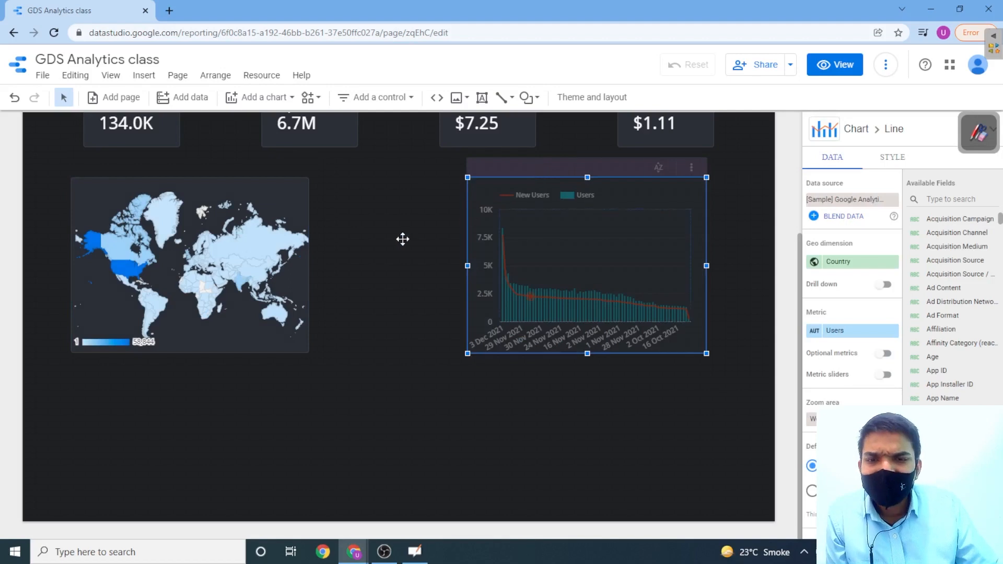
Step: Add a pie chart to the empty area below the geo chart and the combo chart
left_click(258, 97)
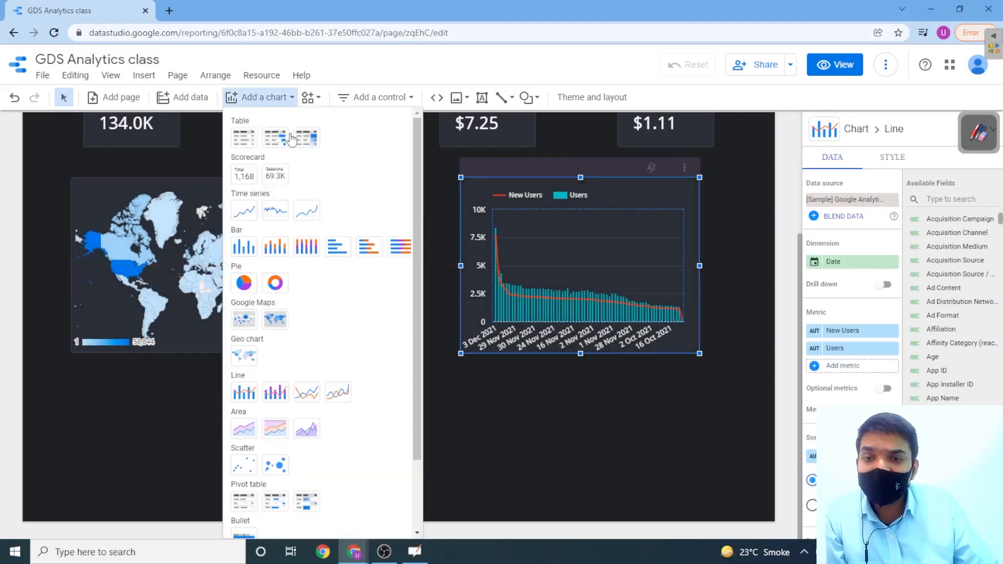
scroll(413, 219, "down", 3)
scroll(411, 229, "down", 1)
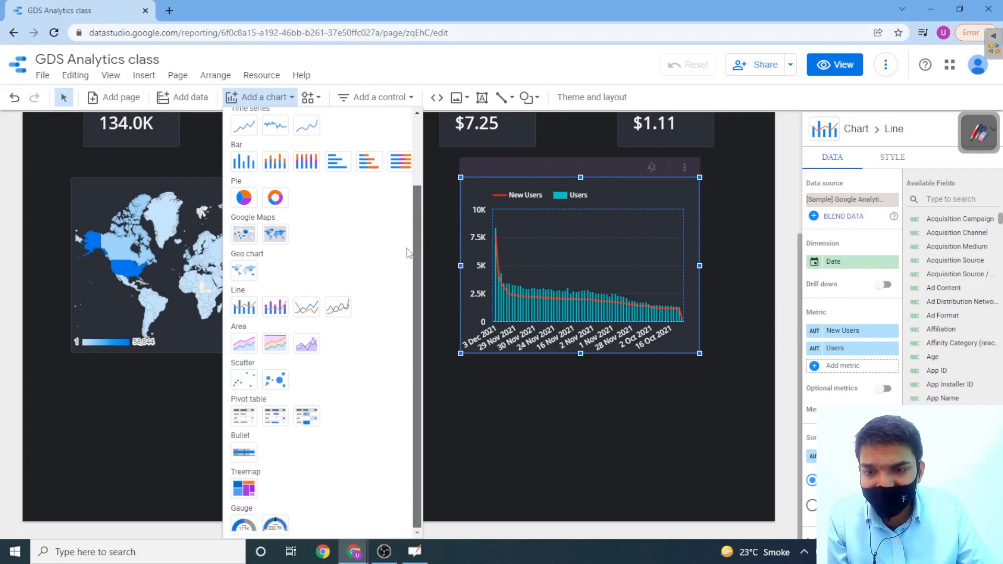
left_click_drag(405, 242, 423, 174)
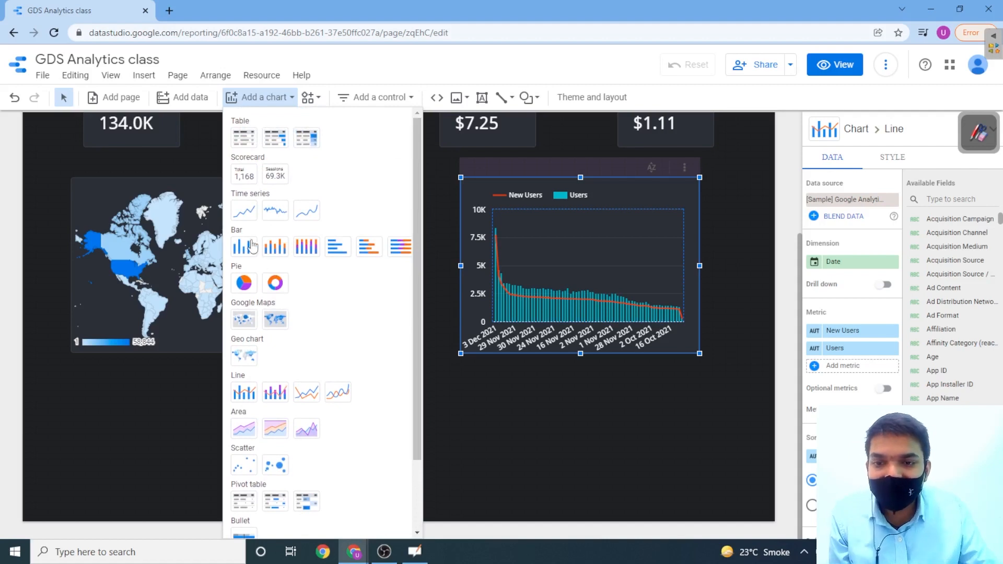
left_click(244, 283)
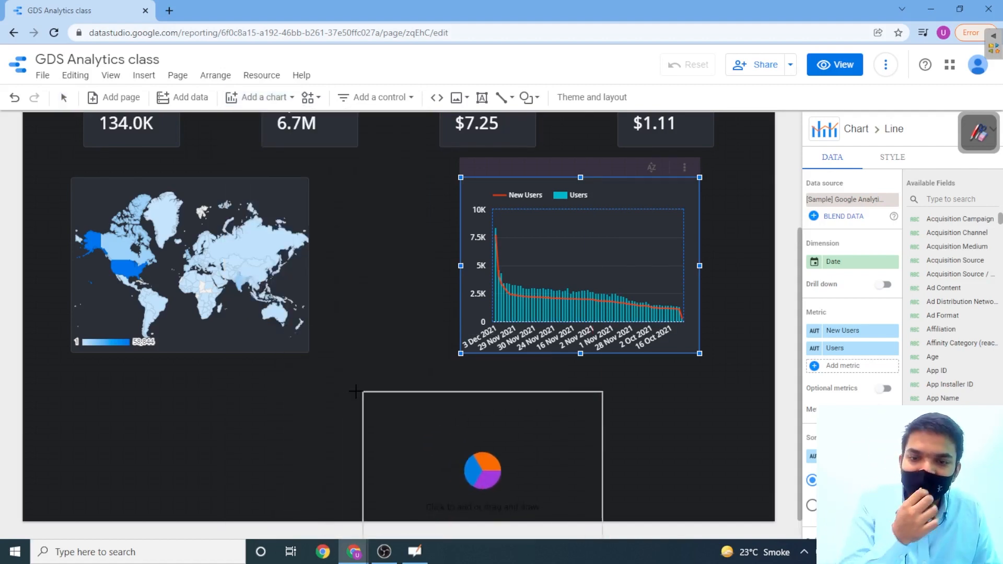
left_click(318, 359)
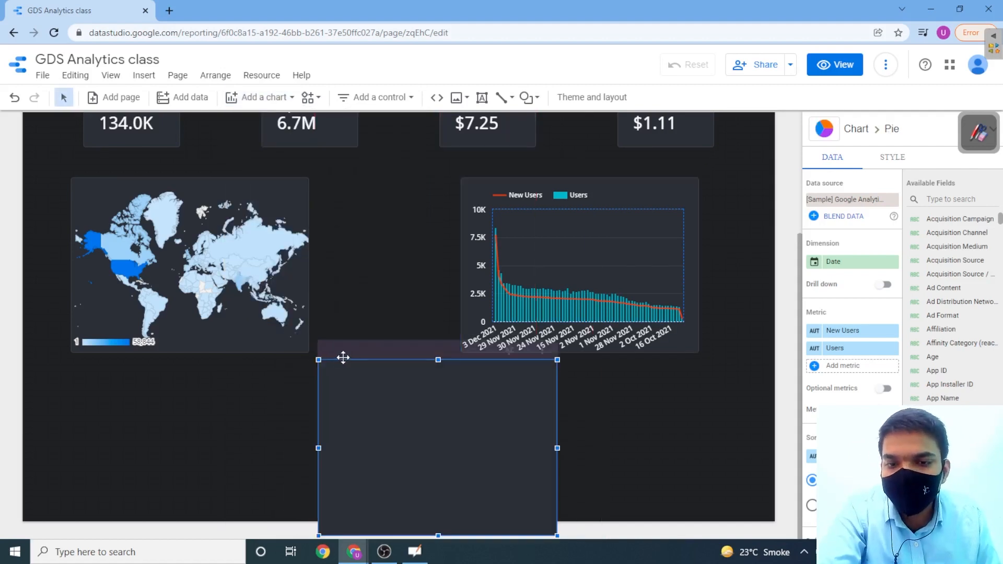
Step: Delete the combo chart and move the new pie chart into its place beside the geo chart
left_click(543, 180)
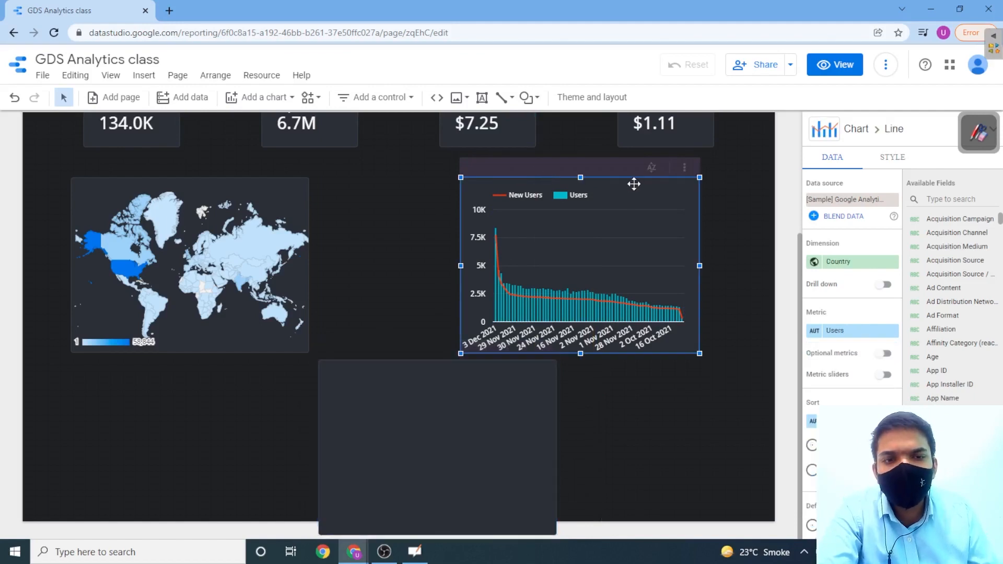
key("Delete")
left_click(412, 365)
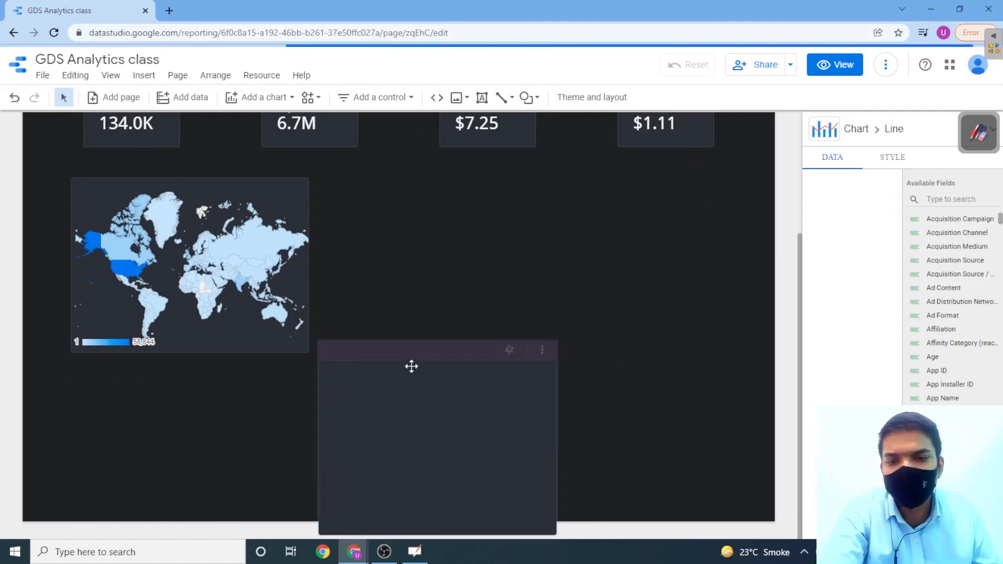
left_click_drag(419, 347, 540, 171)
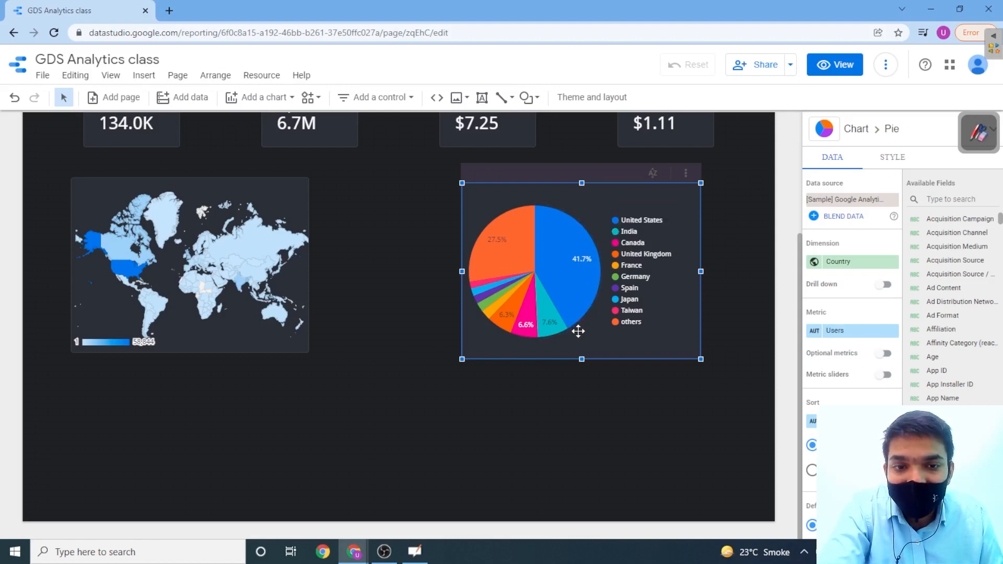
mouse_move(554, 324)
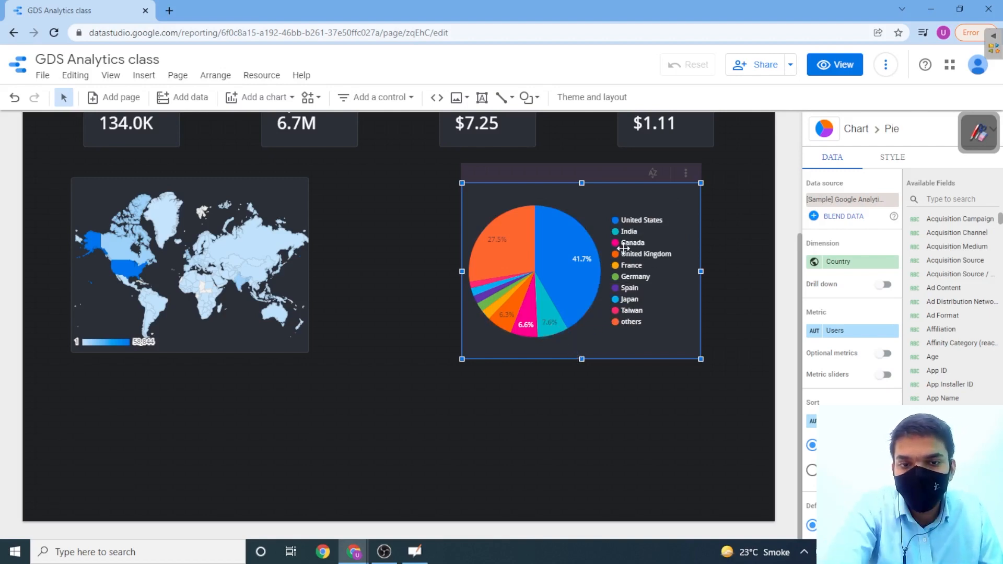
mouse_move(523, 331)
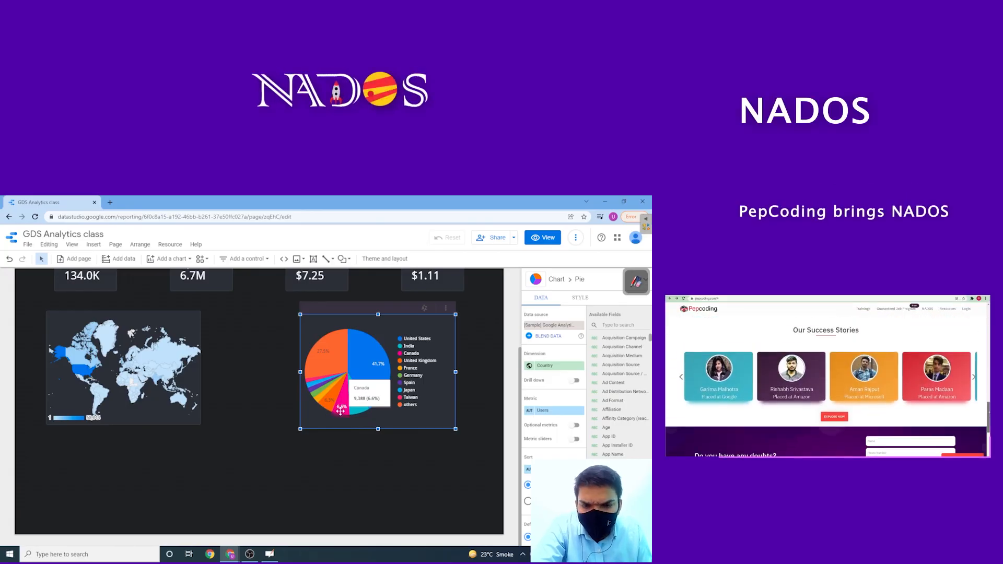